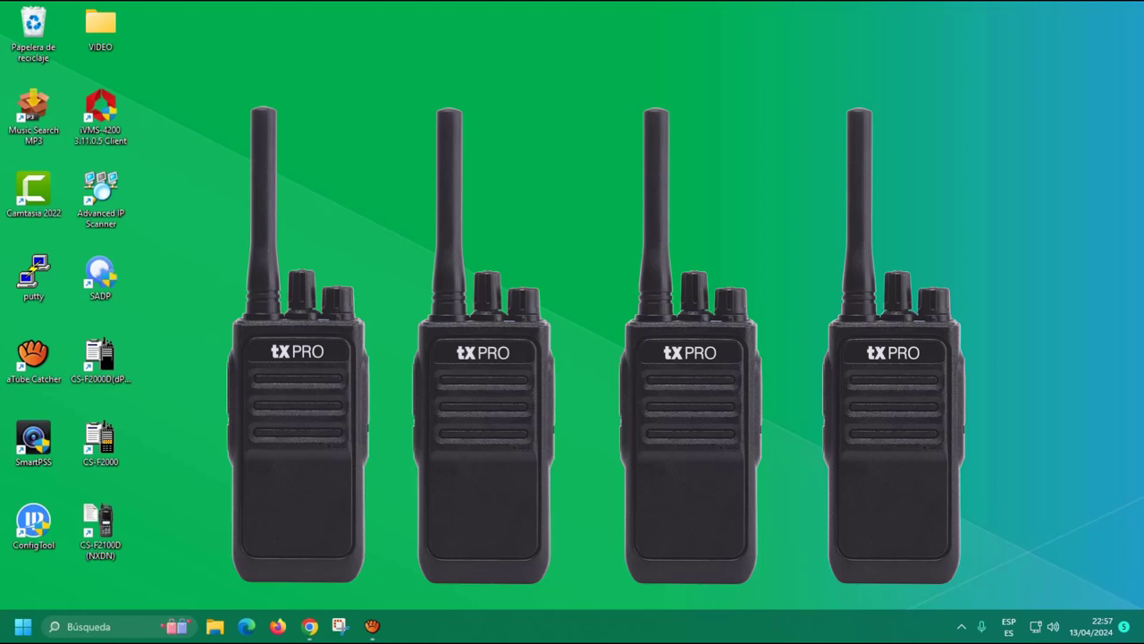
From the browser's recent downloads, show the downloaded TX-320 en Setup v1.37 installer in its Descargas folder.
click(310, 627)
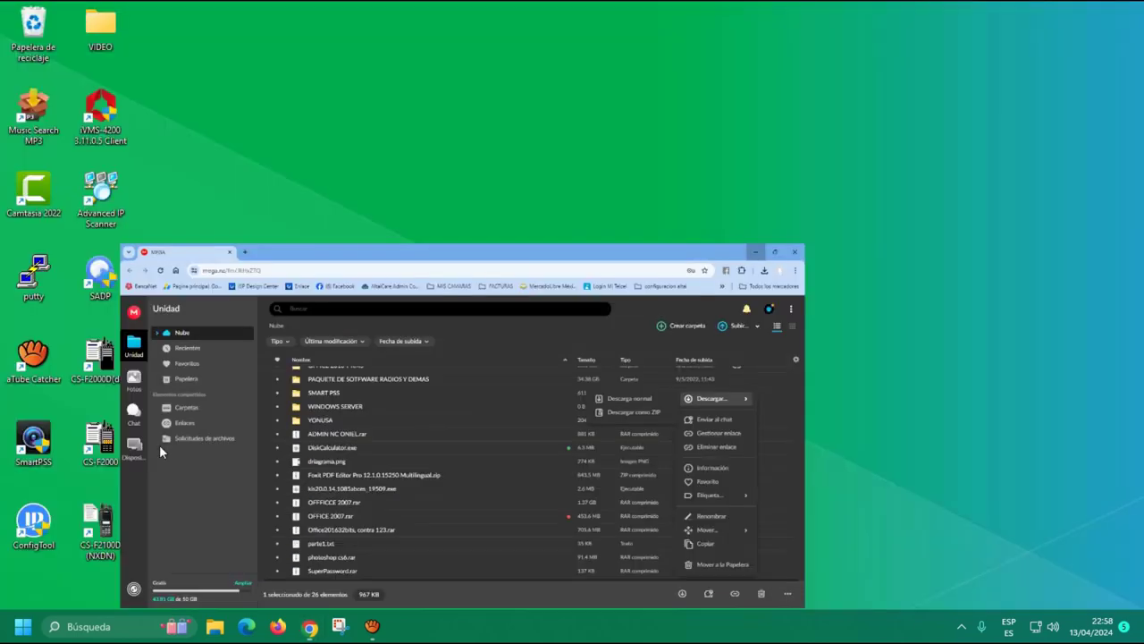
click(1061, 14)
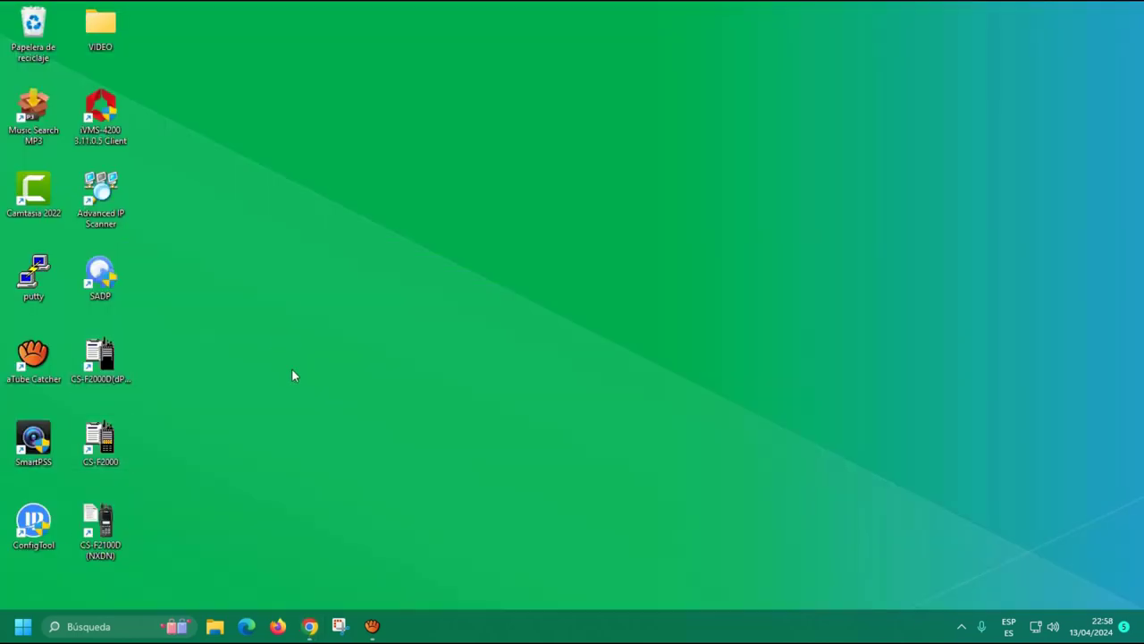
click(311, 626)
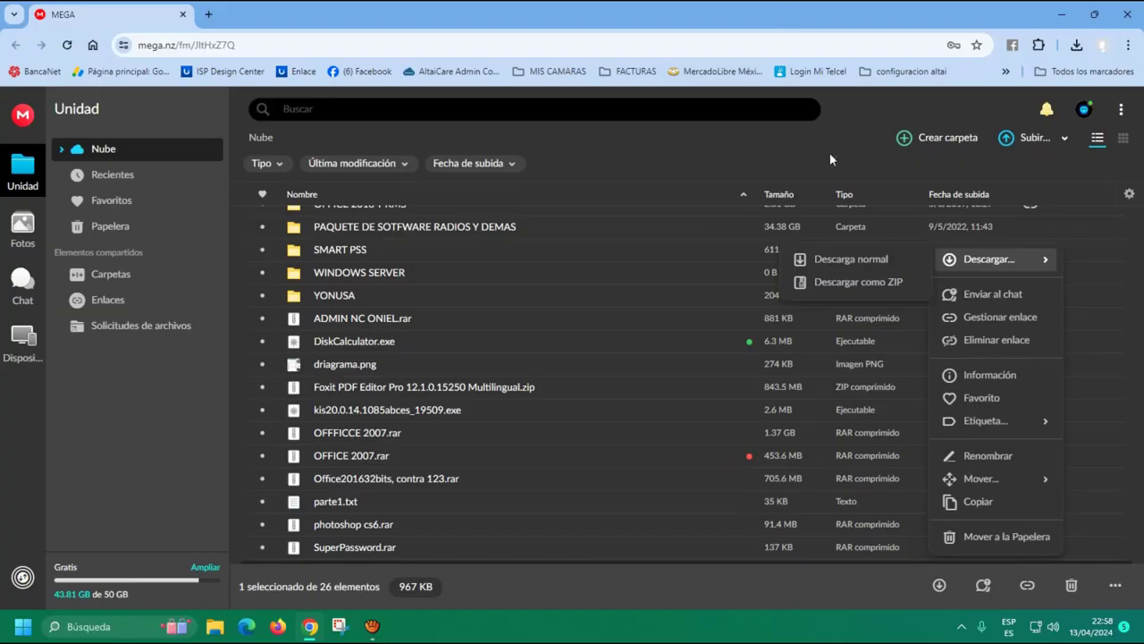
click(1076, 48)
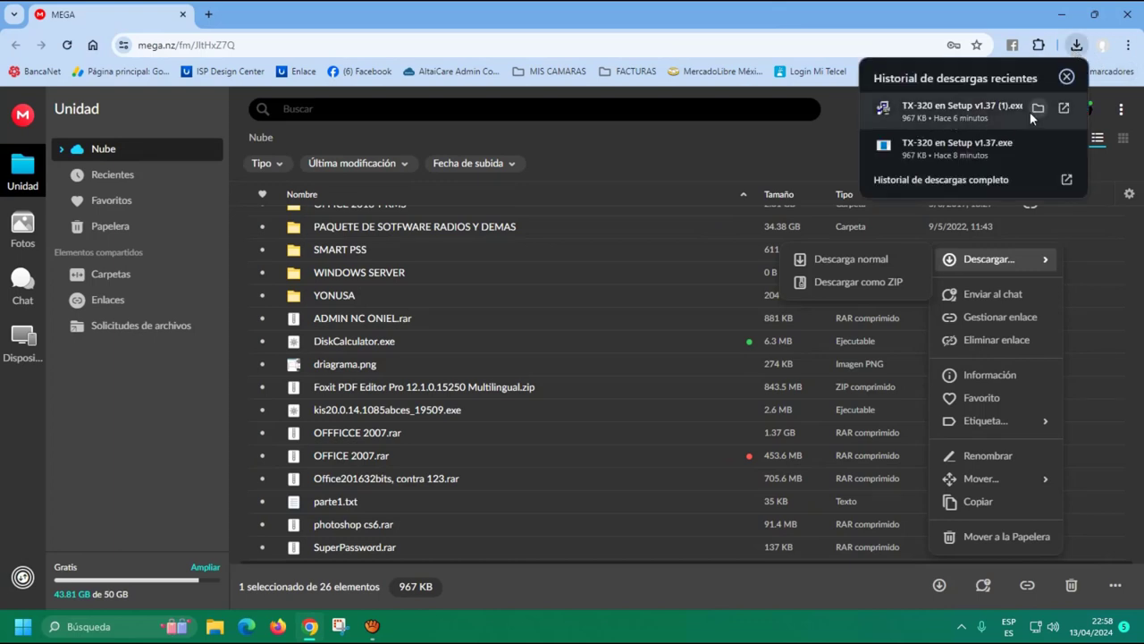
click(1032, 109)
click(1037, 144)
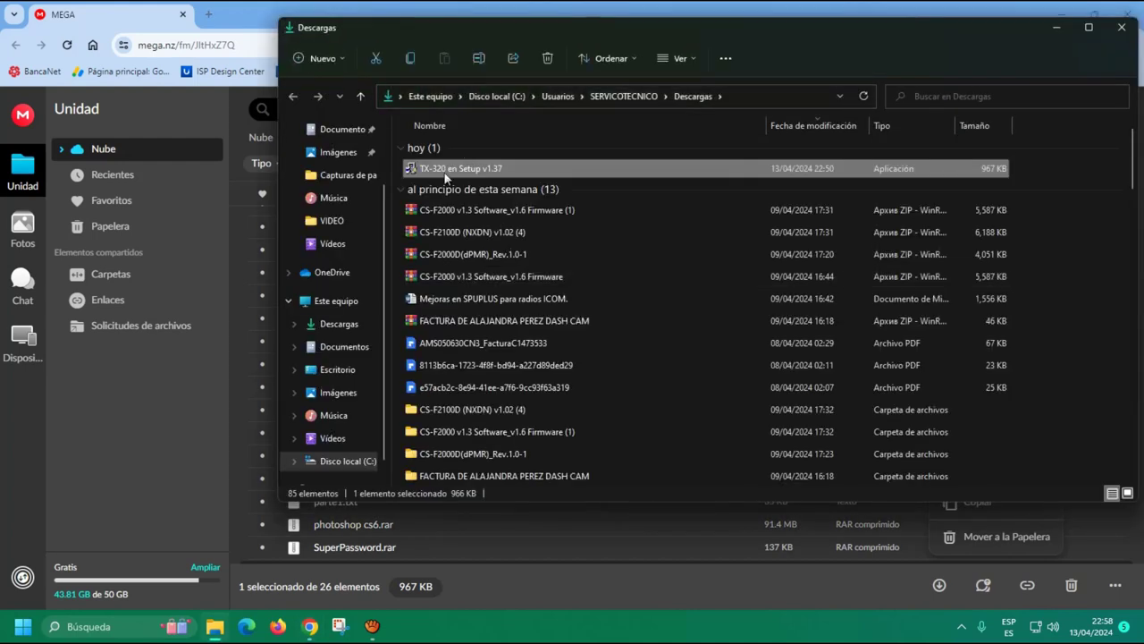
Clear the browser out of the way and move TX-320 en Setup v1.37 from the Descargas folder to the desktop.
click(1055, 30)
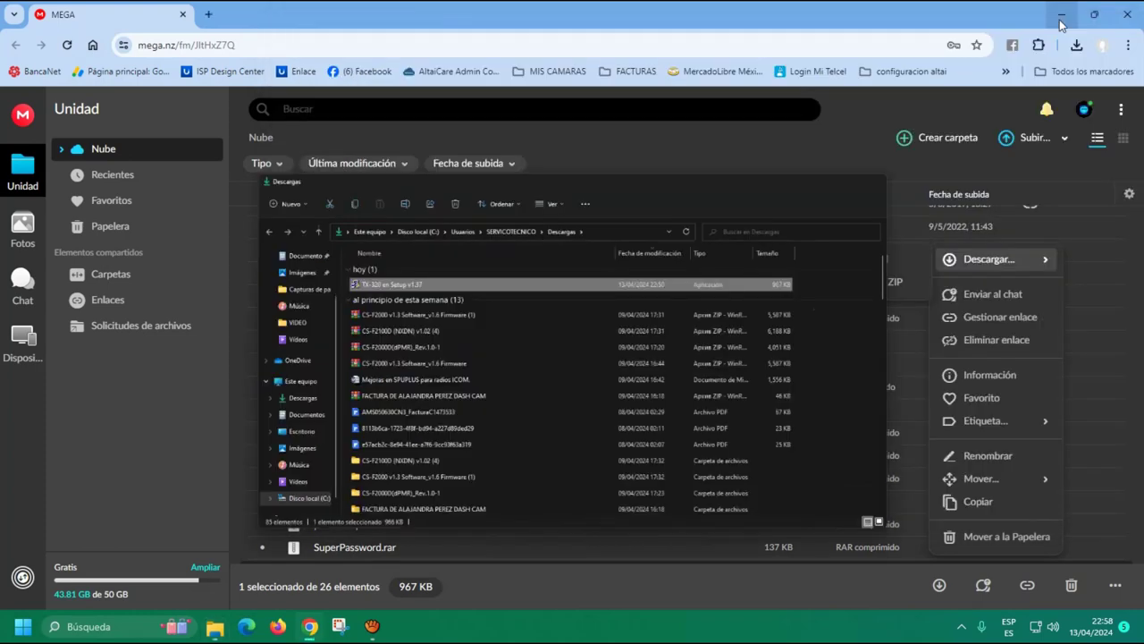
click(310, 627)
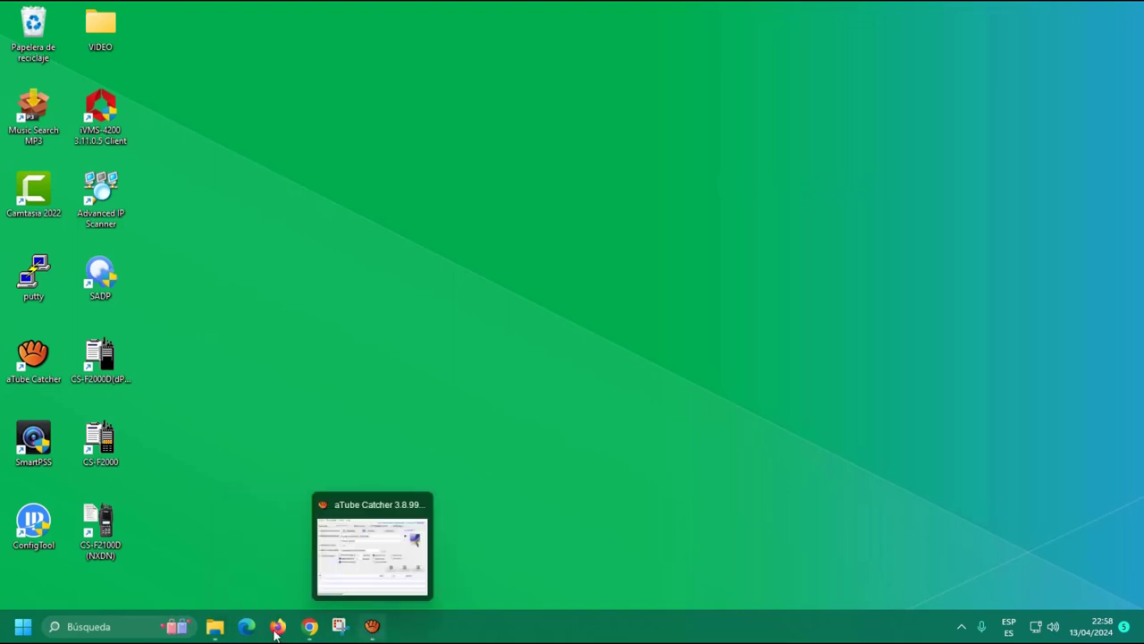
click(214, 626)
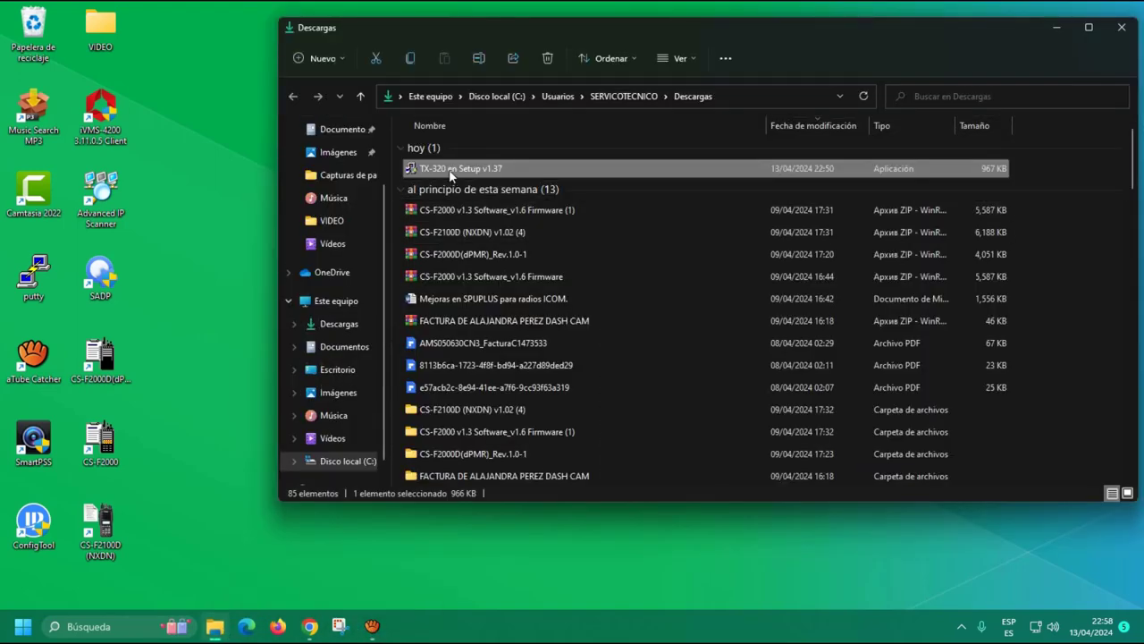
drag(451, 177, 169, 533)
key(super+d)
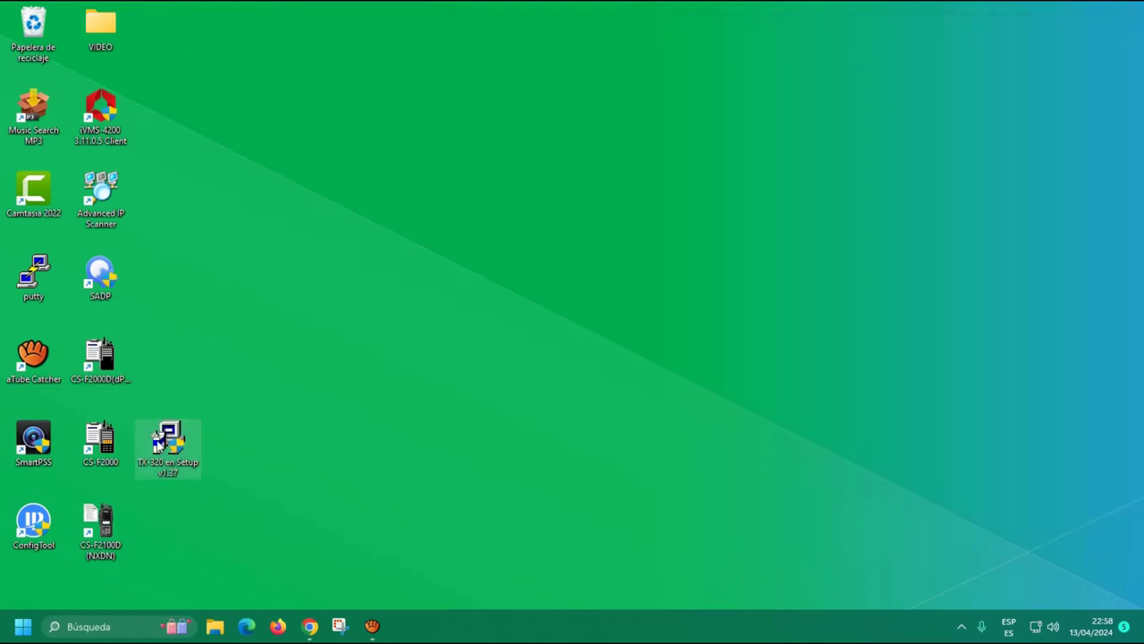
Run TX-320 en Setup v1.37 as administrator, allowing it past SmartScreen and the user account control request.
right_click(179, 459)
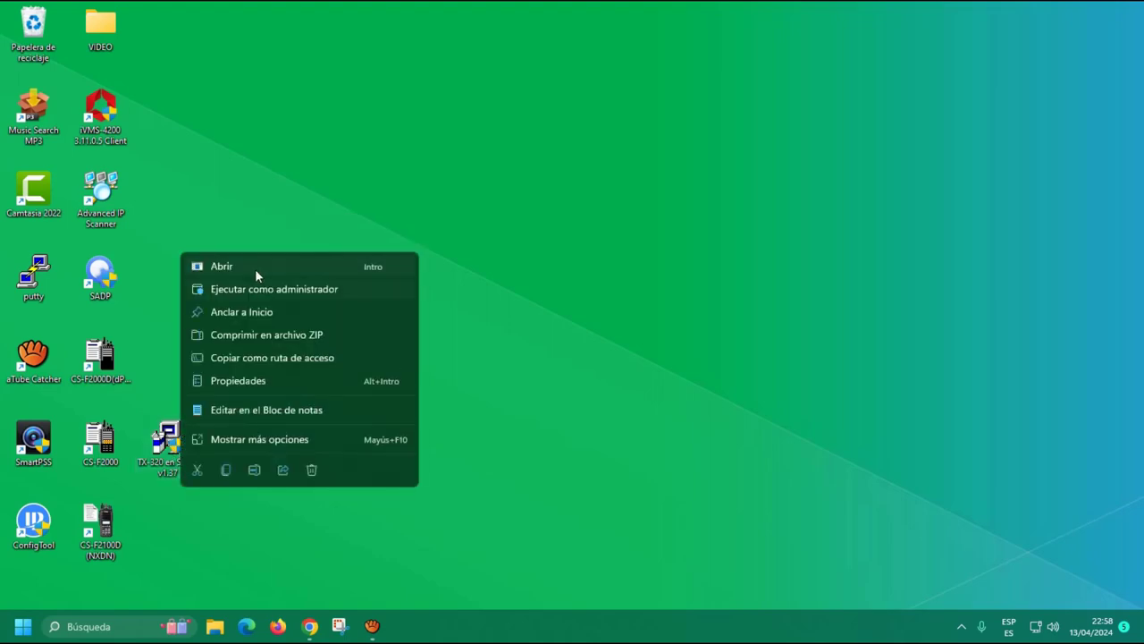
click(247, 289)
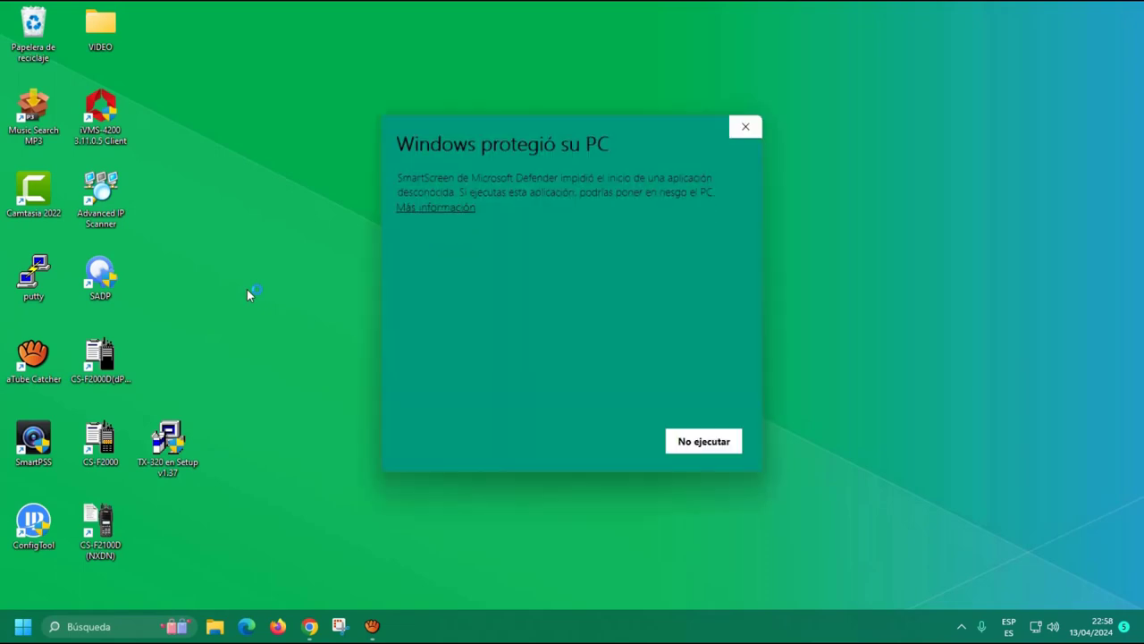
click(434, 207)
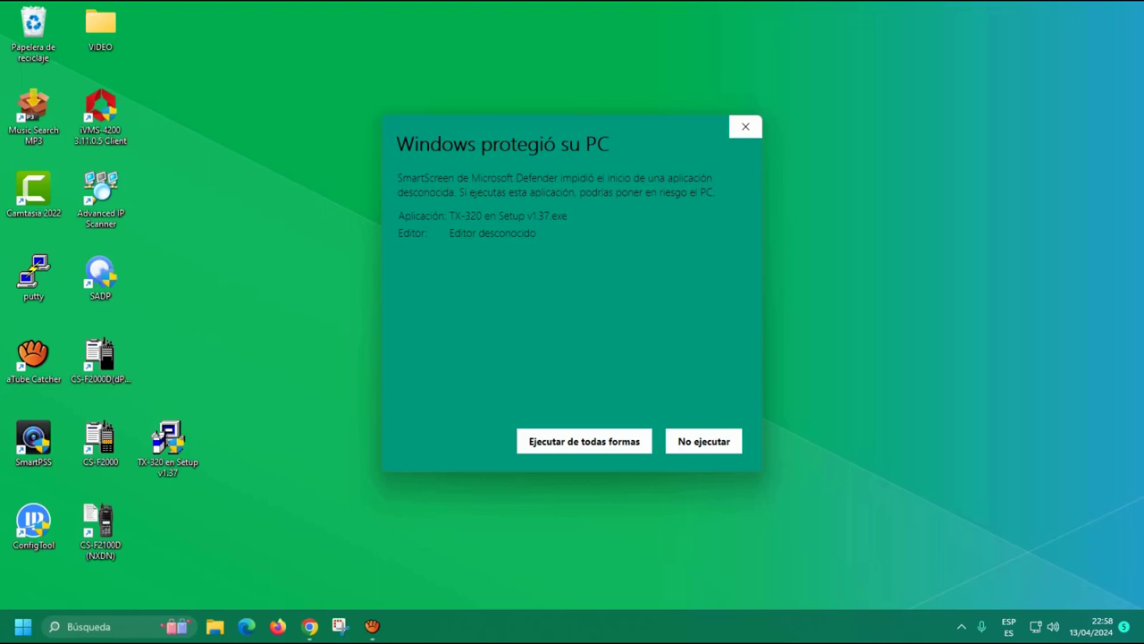
click(584, 441)
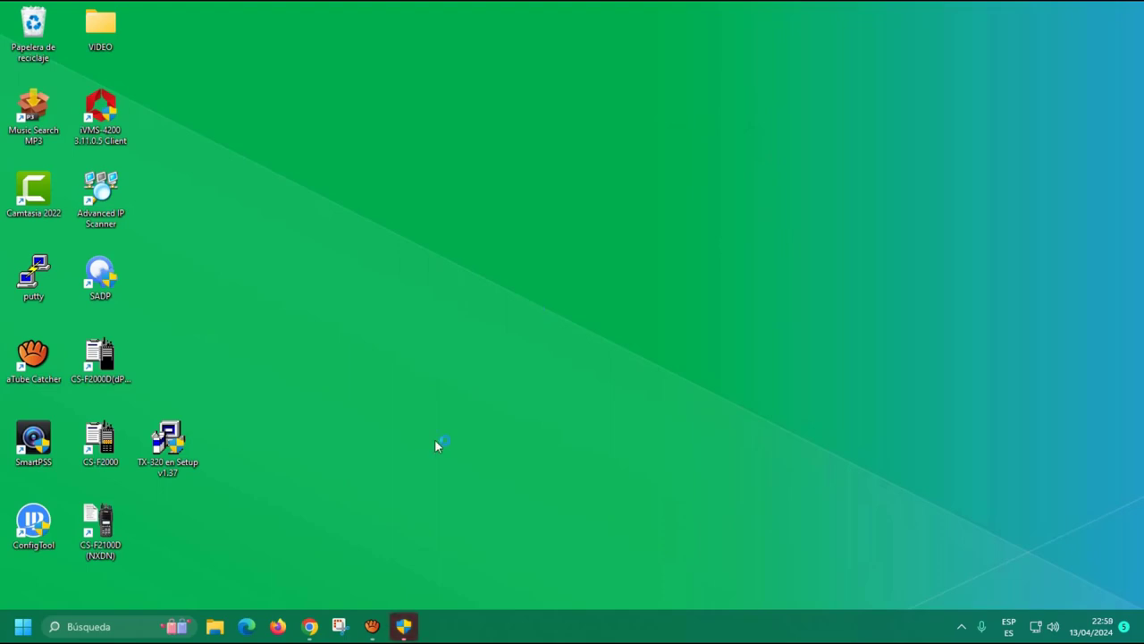
click(404, 626)
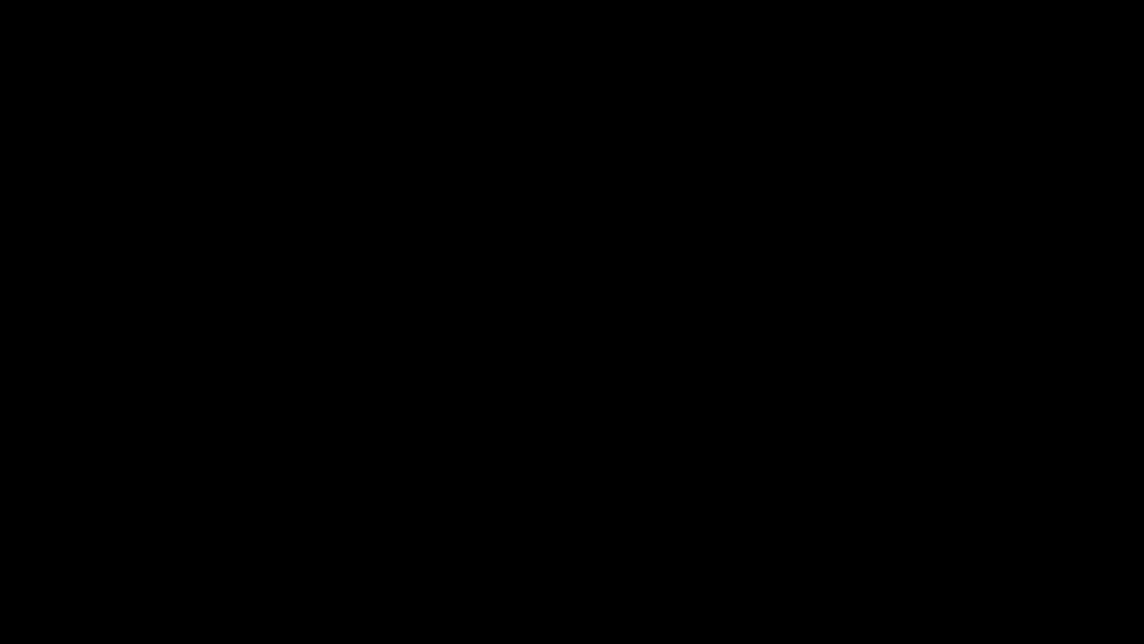
click(455, 438)
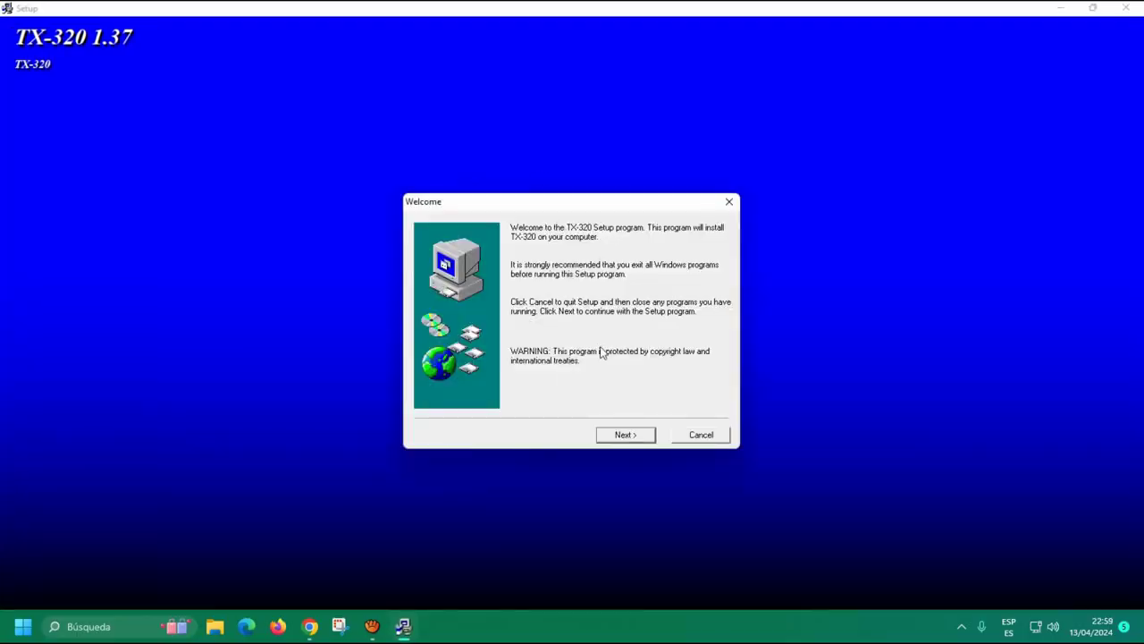
Install TX-320 in C:\Program Files (x86)\TX-320 with the program folder TX-320, and finish the setup.
click(638, 436)
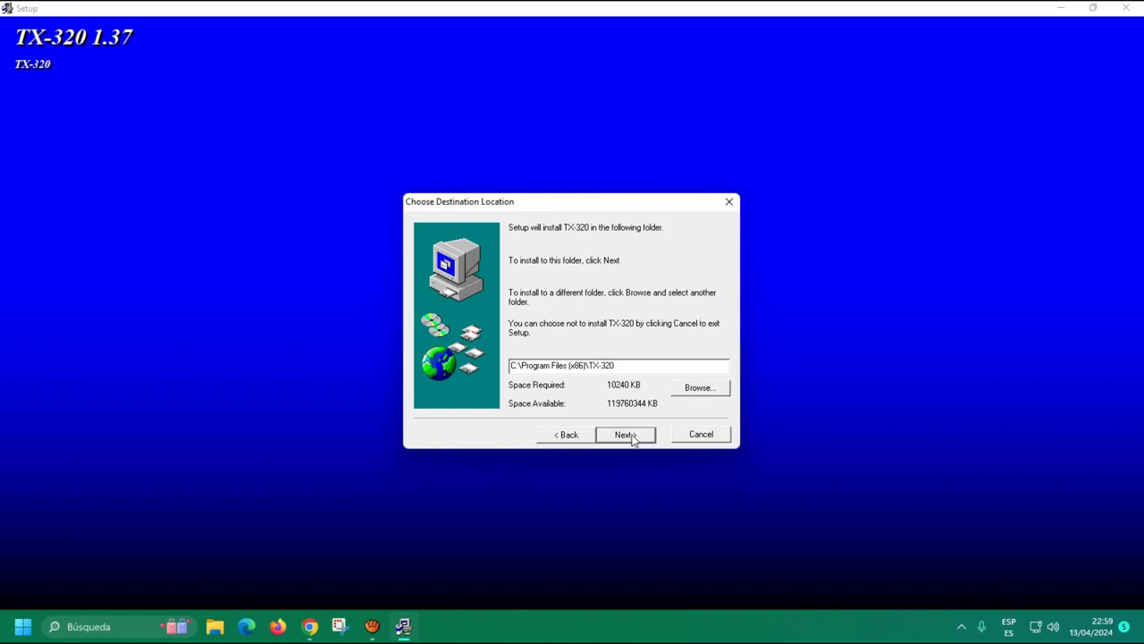
click(633, 437)
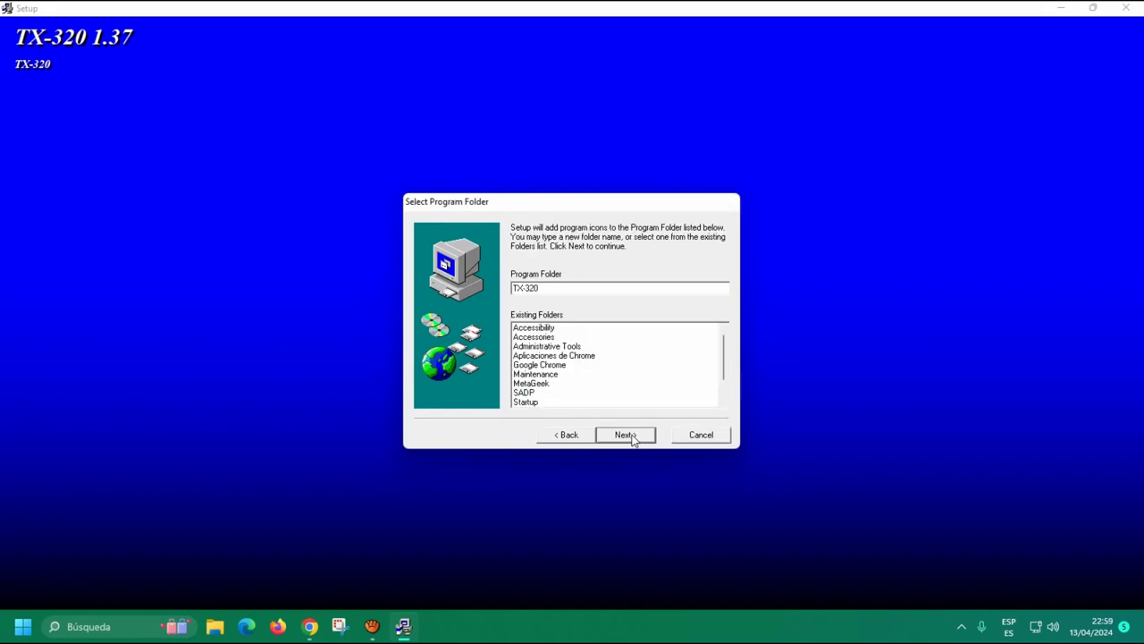
click(632, 436)
click(627, 435)
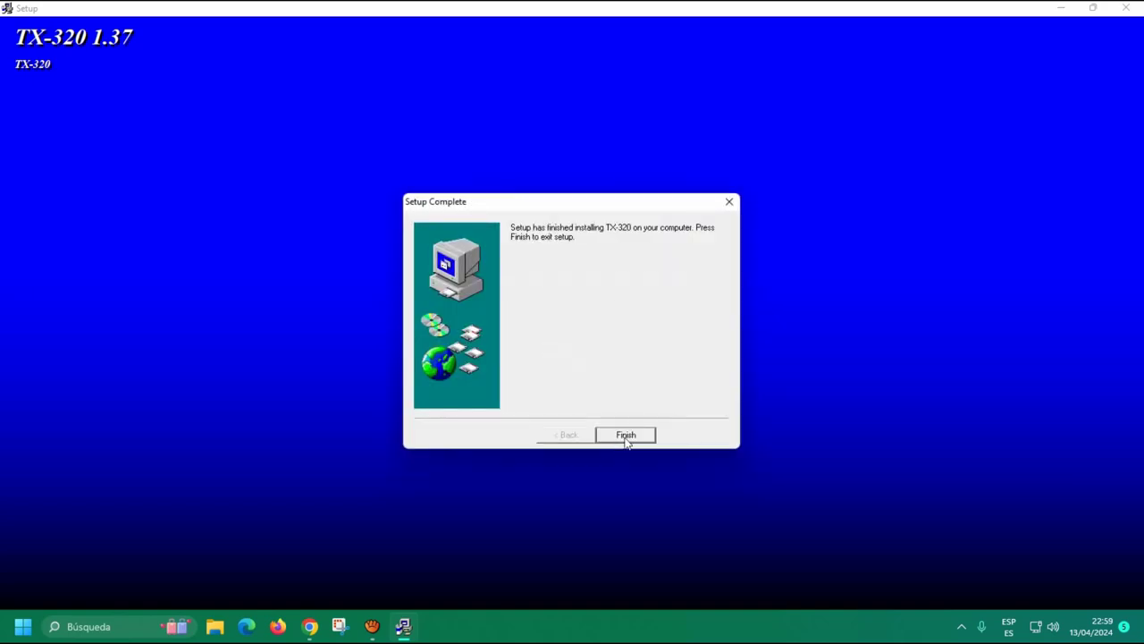
click(628, 437)
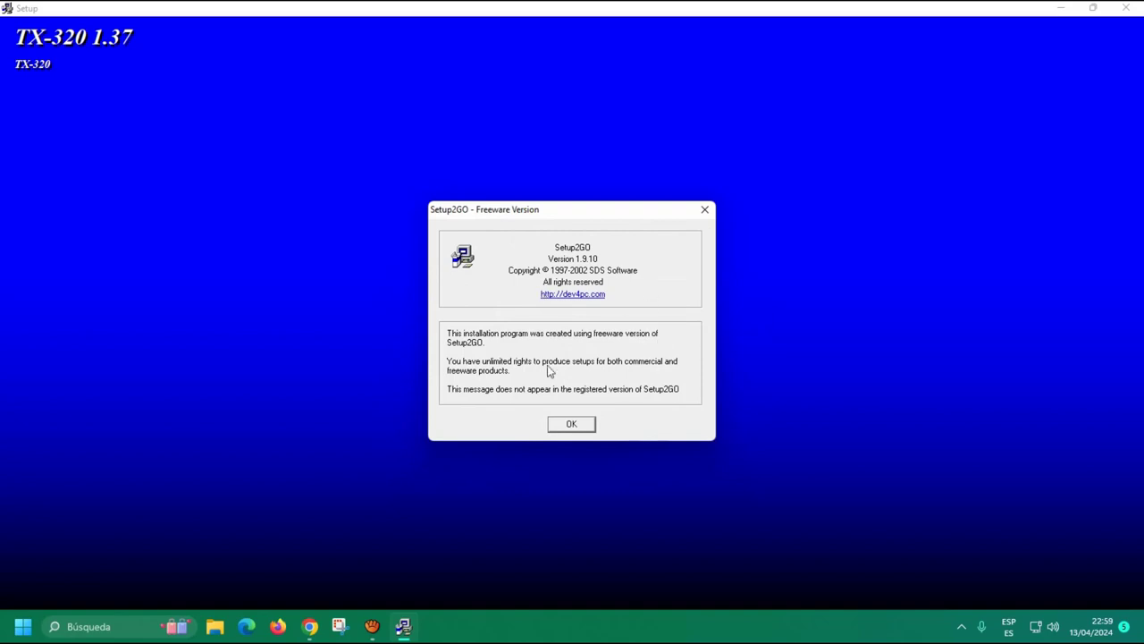
click(571, 427)
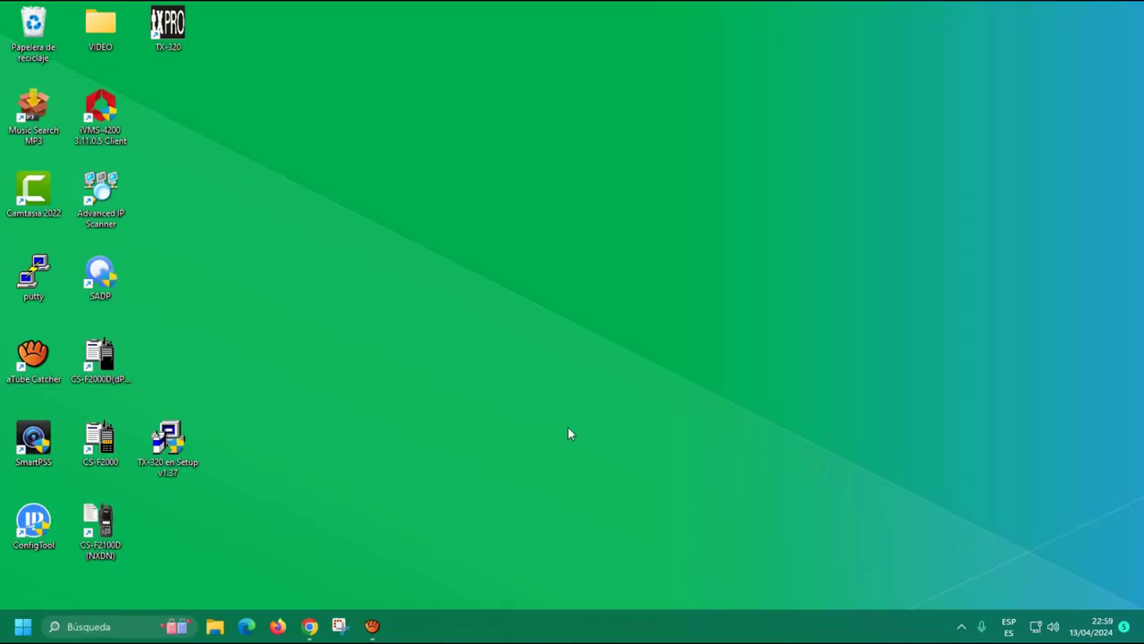
Rearrange the desktop icons so the TX-320 shortcut sits beside CS-F2100D (NXDN) and the TX-320 installer beside the VIDEO folder.
drag(188, 46, 175, 542)
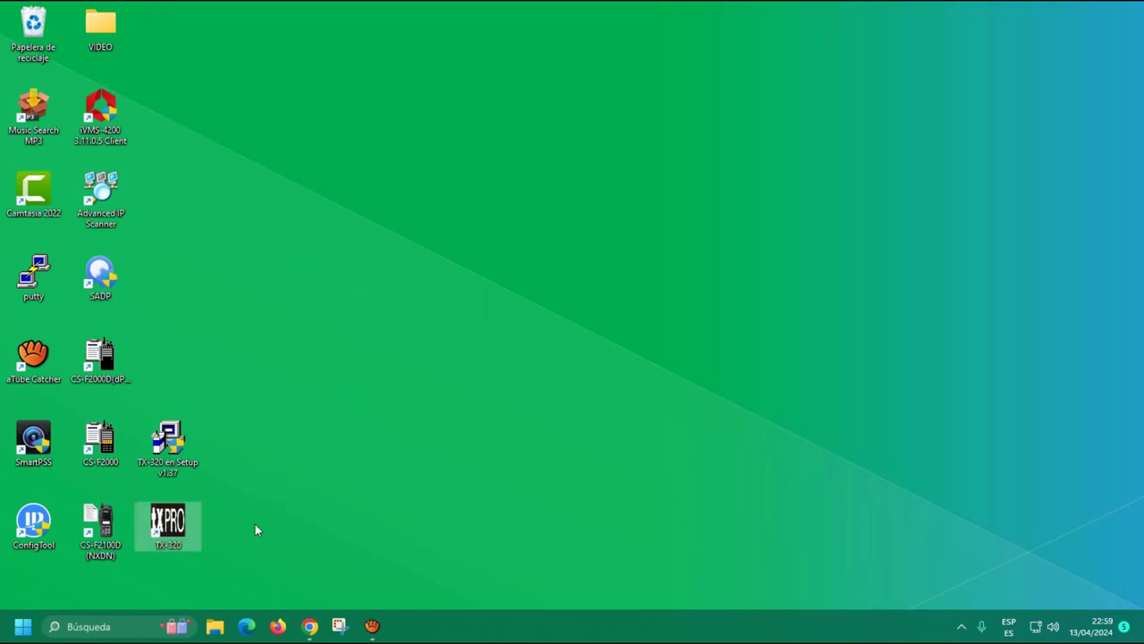
drag(186, 463, 163, 37)
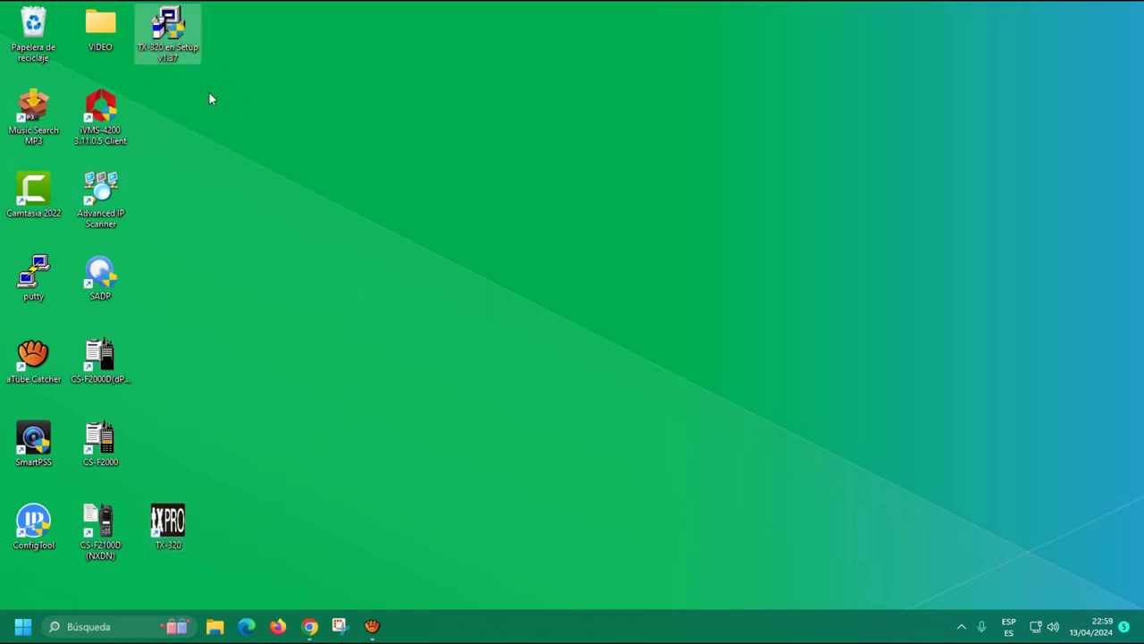
drag(169, 537, 173, 506)
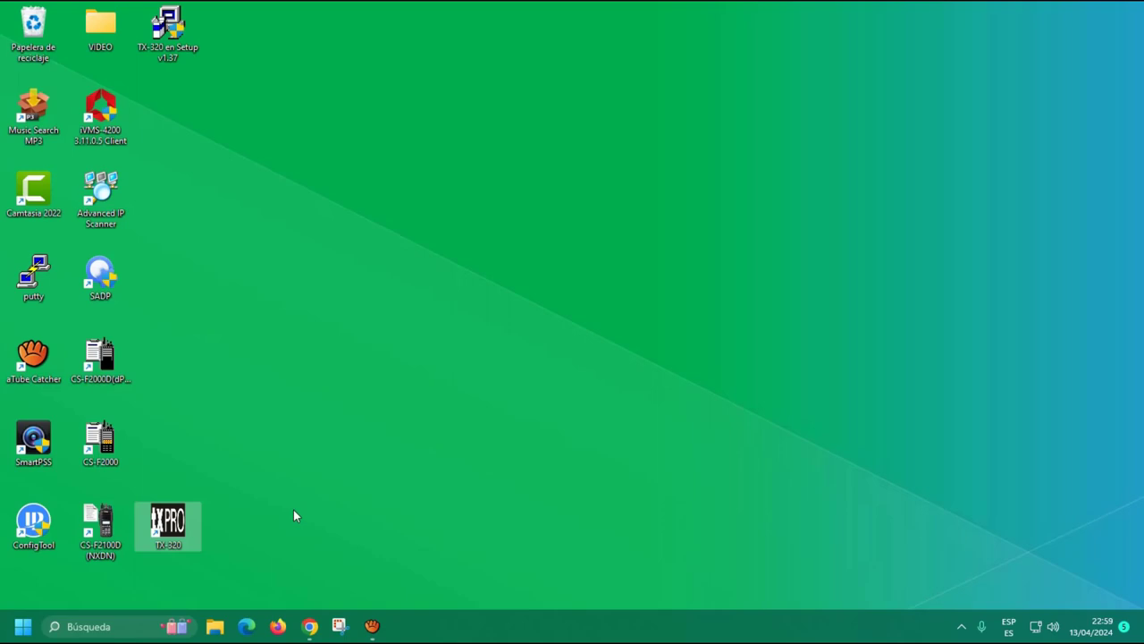
Search Windows for "panel", open the Control Panel and launch Administrador de dispositivos from it.
click(22, 630)
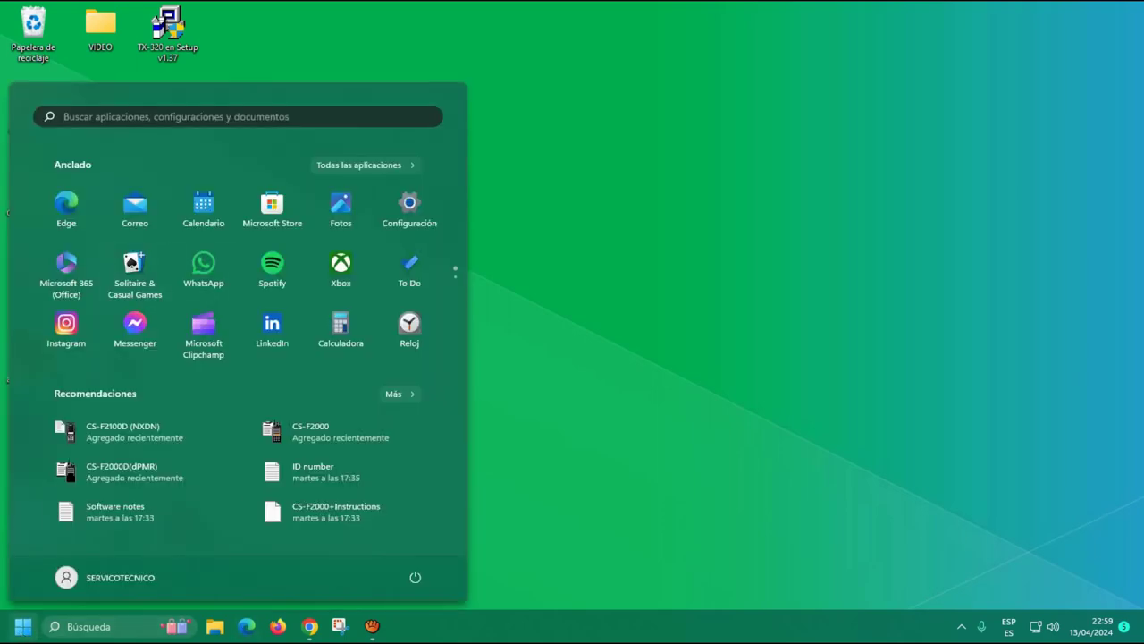
click(90, 626)
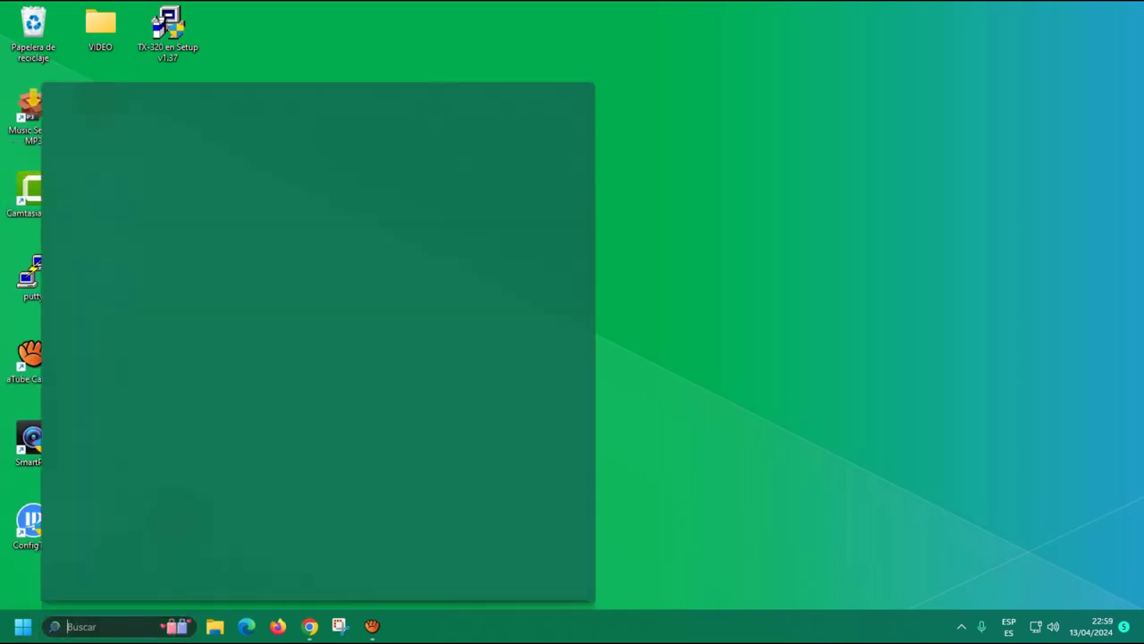
text(panel)
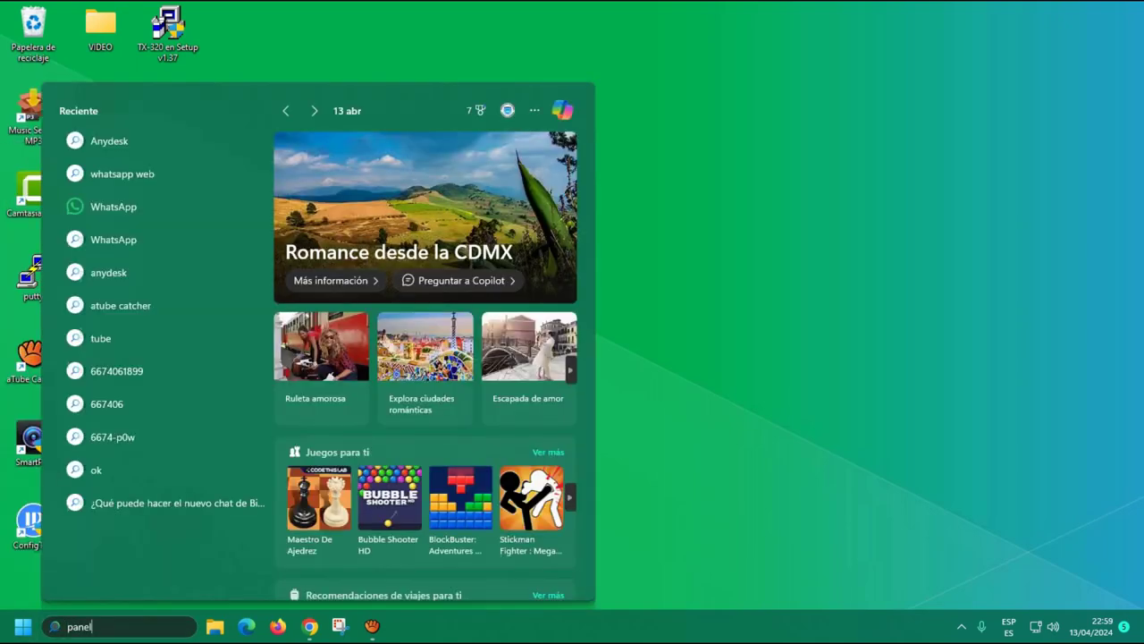
key(Escape)
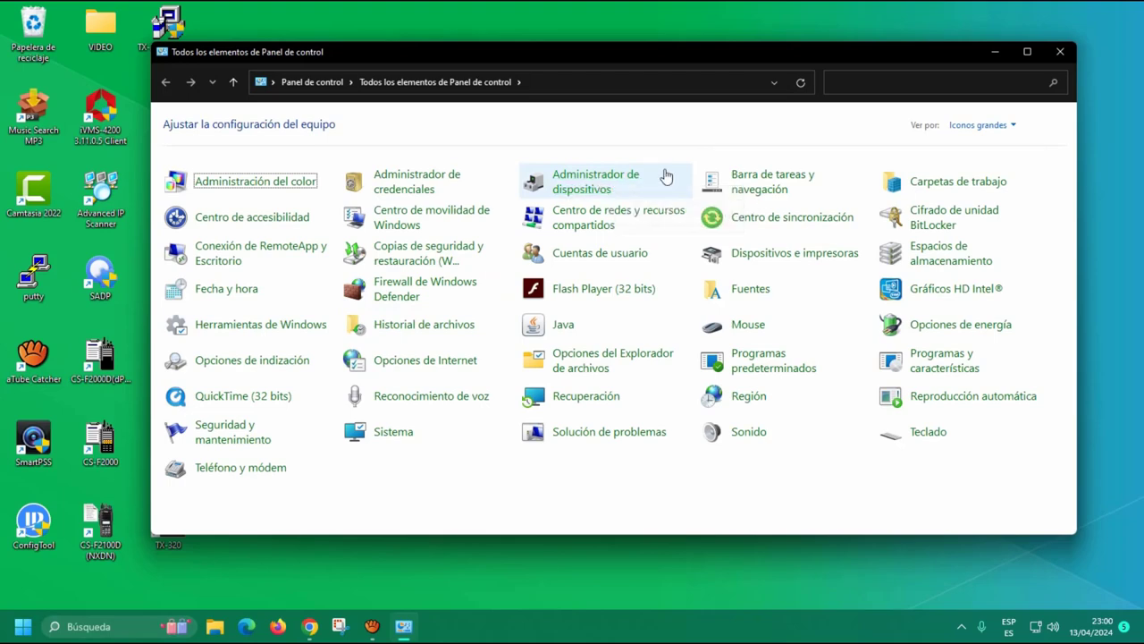
click(617, 177)
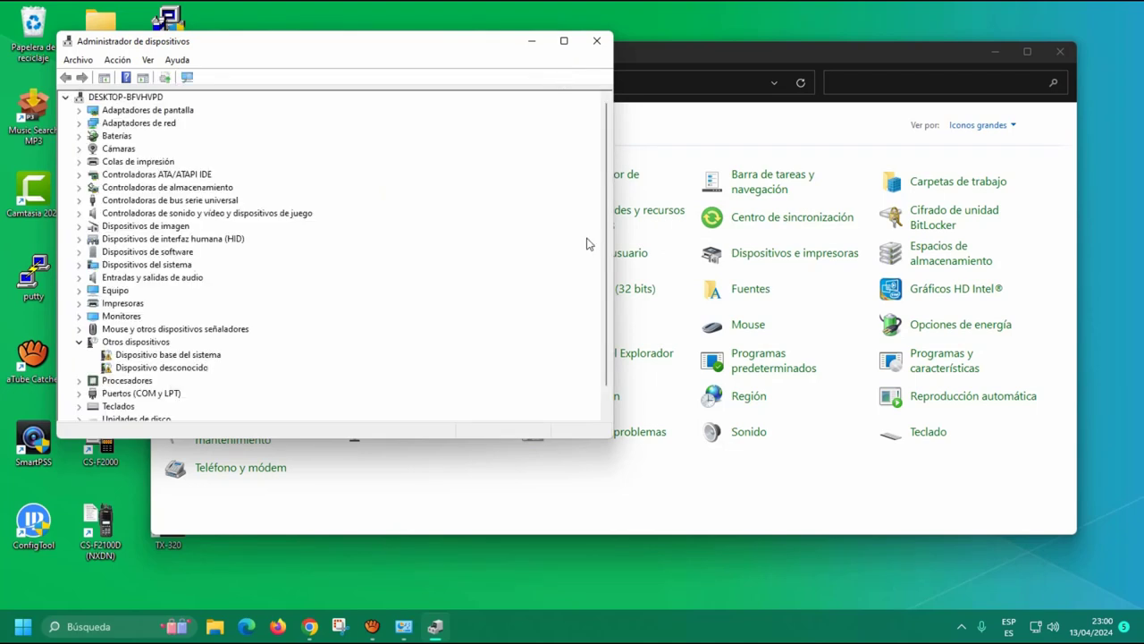
Expand Puertos (COM y LPT) in the device list and check whether the programming cable has a COM port.
scroll(607, 273, down, 1)
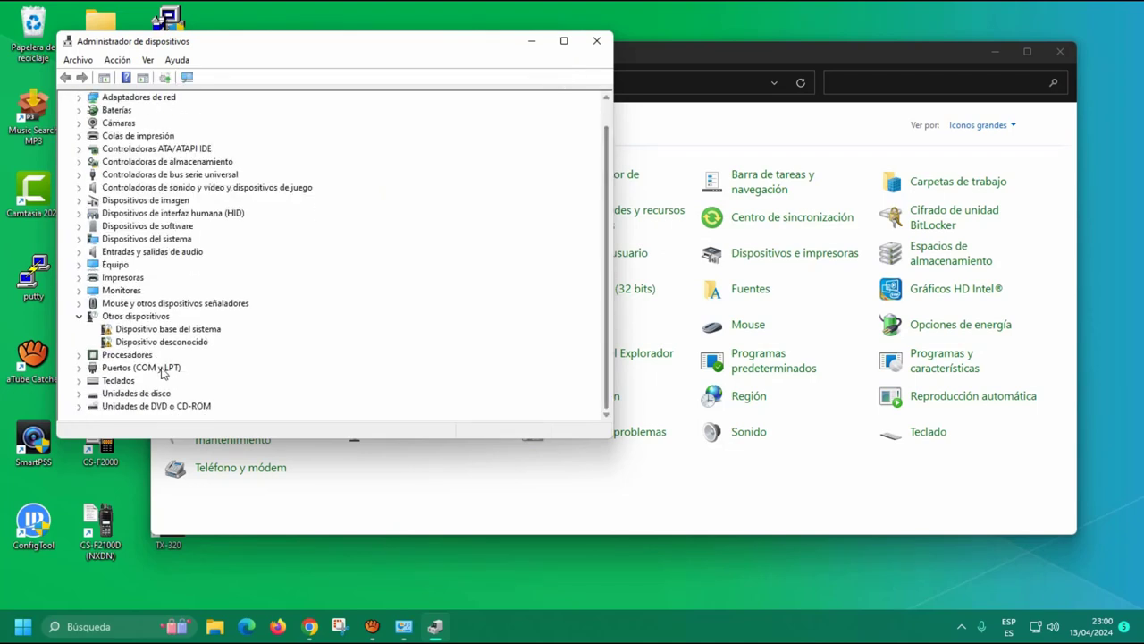
click(80, 367)
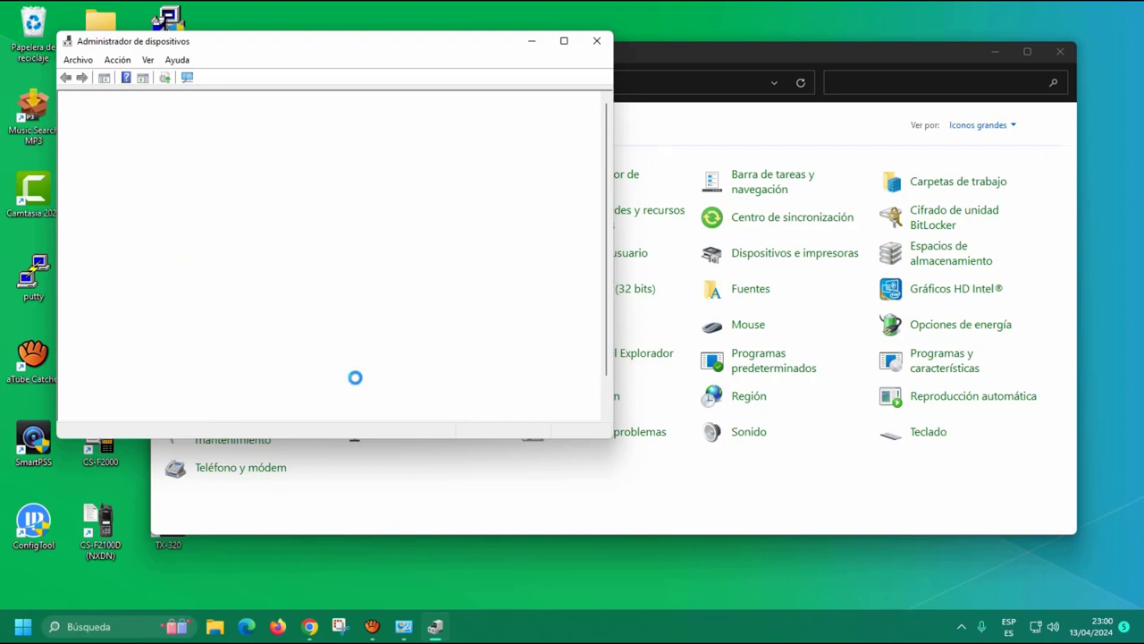
scroll(357, 383, down, 2)
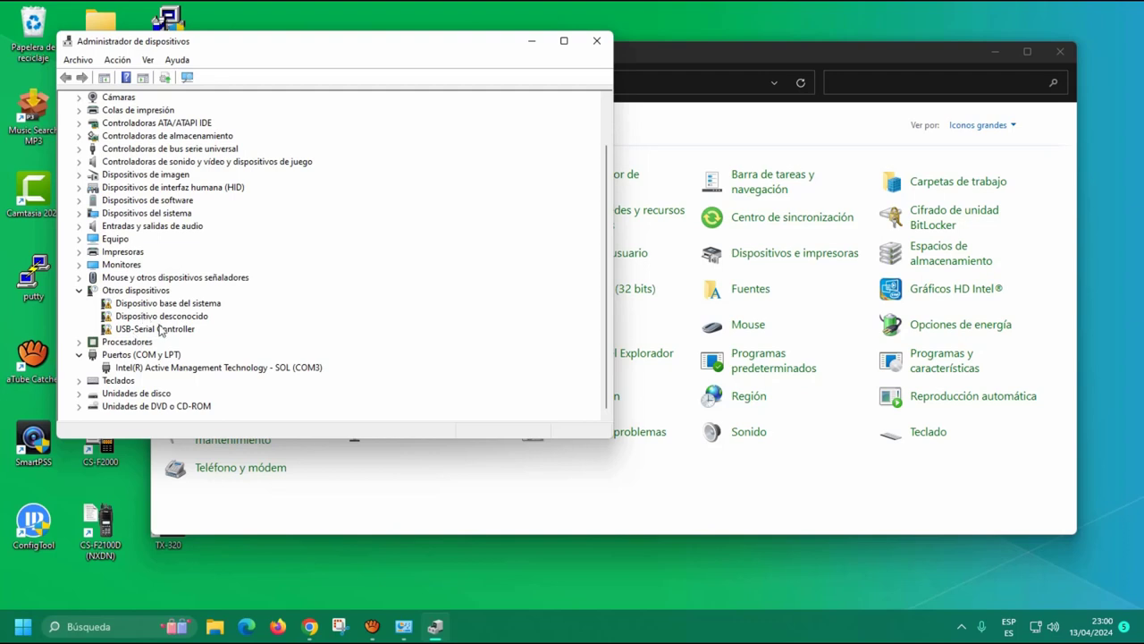
click(149, 368)
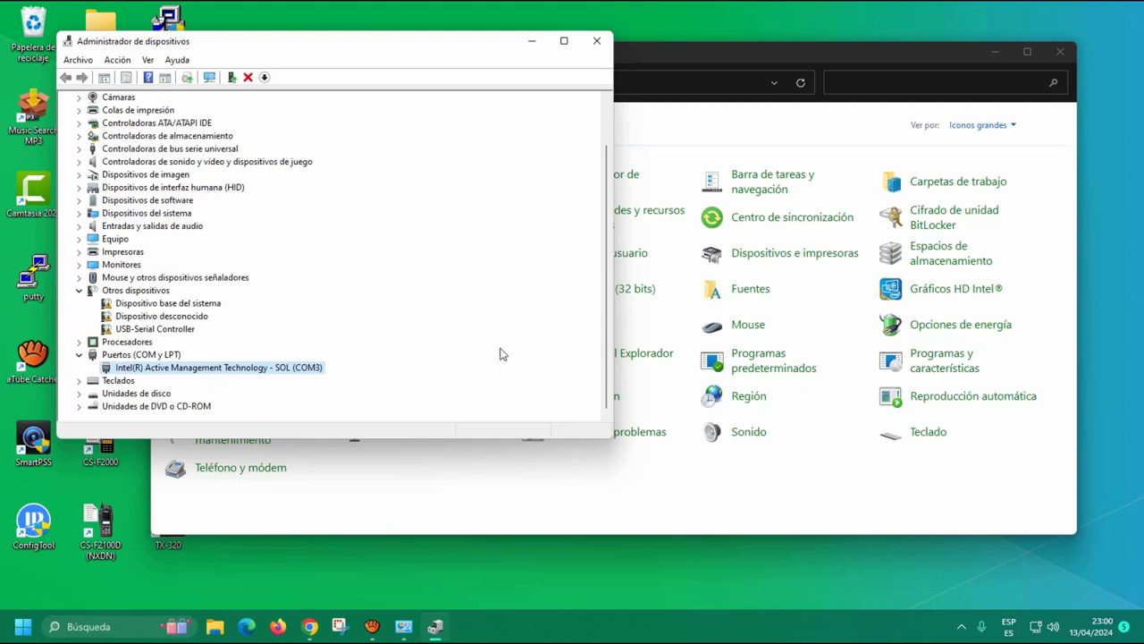
Switch to MEGA in the browser and open the BAOFENG folder in the cloud drive.
click(319, 629)
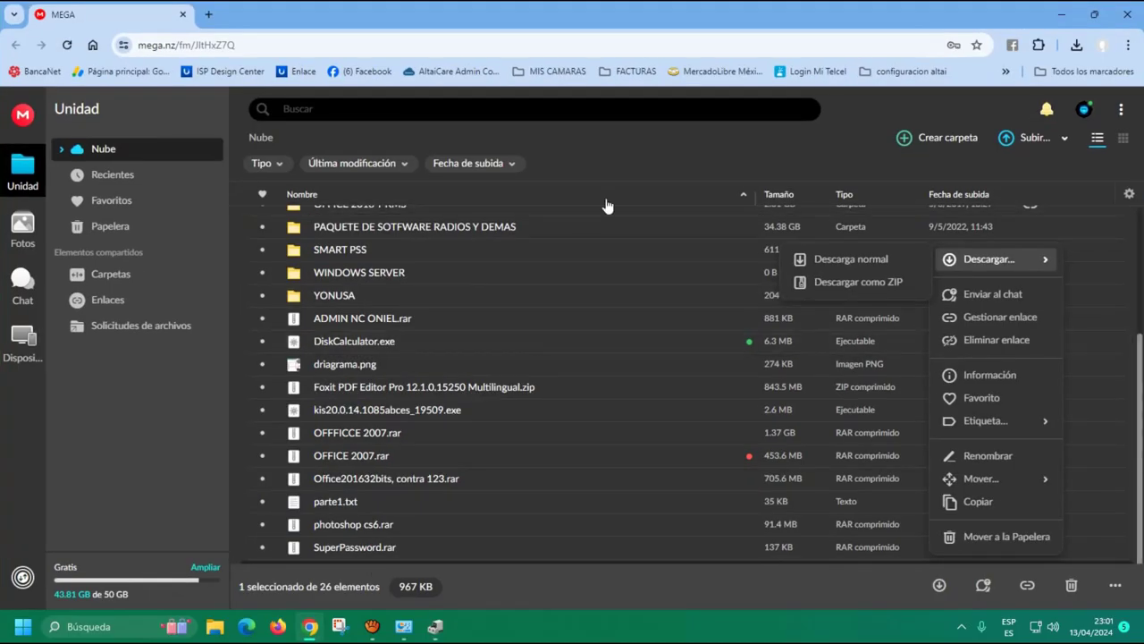
click(1138, 225)
scroll(1139, 225, up, 1)
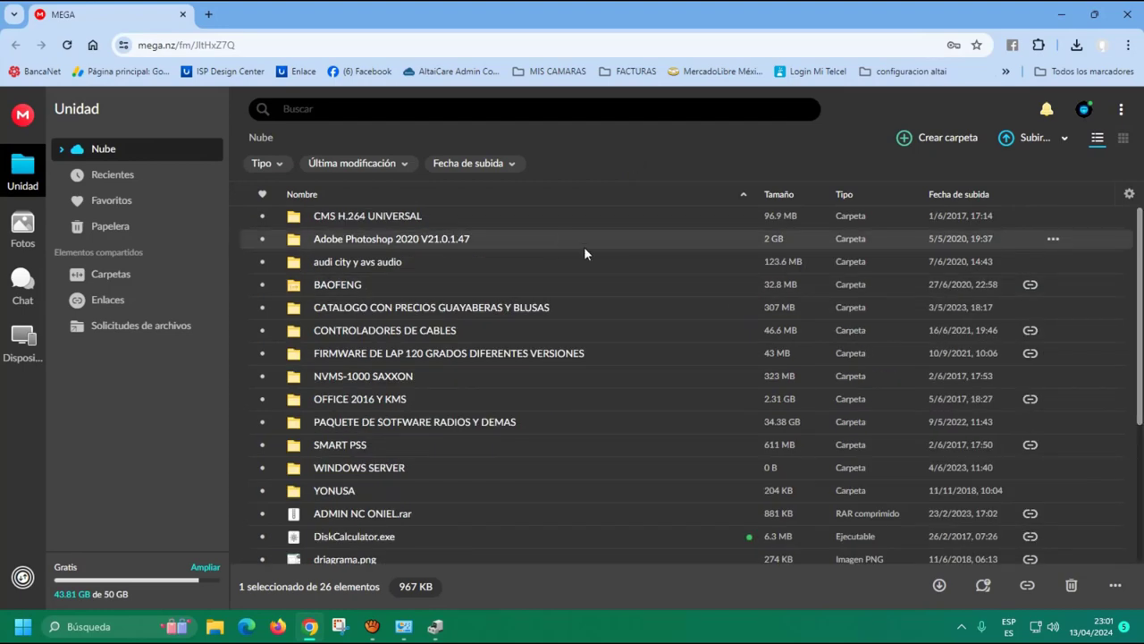
click(339, 286)
double_click(339, 286)
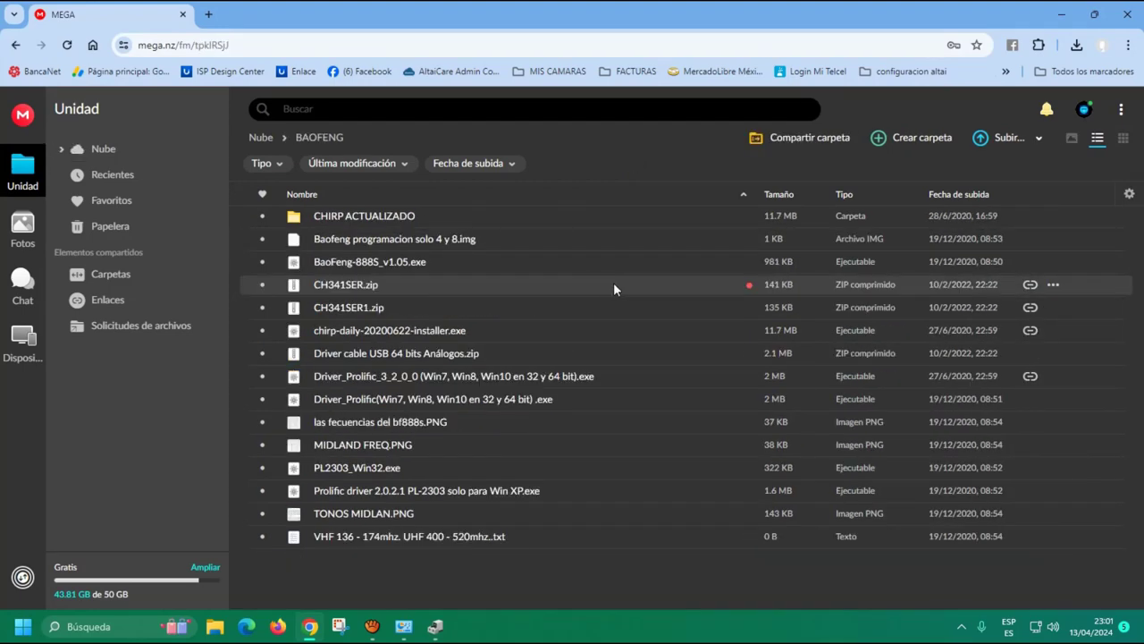
Download CH341SER.zip from the BAOFENG folder and open the inner CH341SER folder of the extracted copy in Descargas.
double_click(1062, 284)
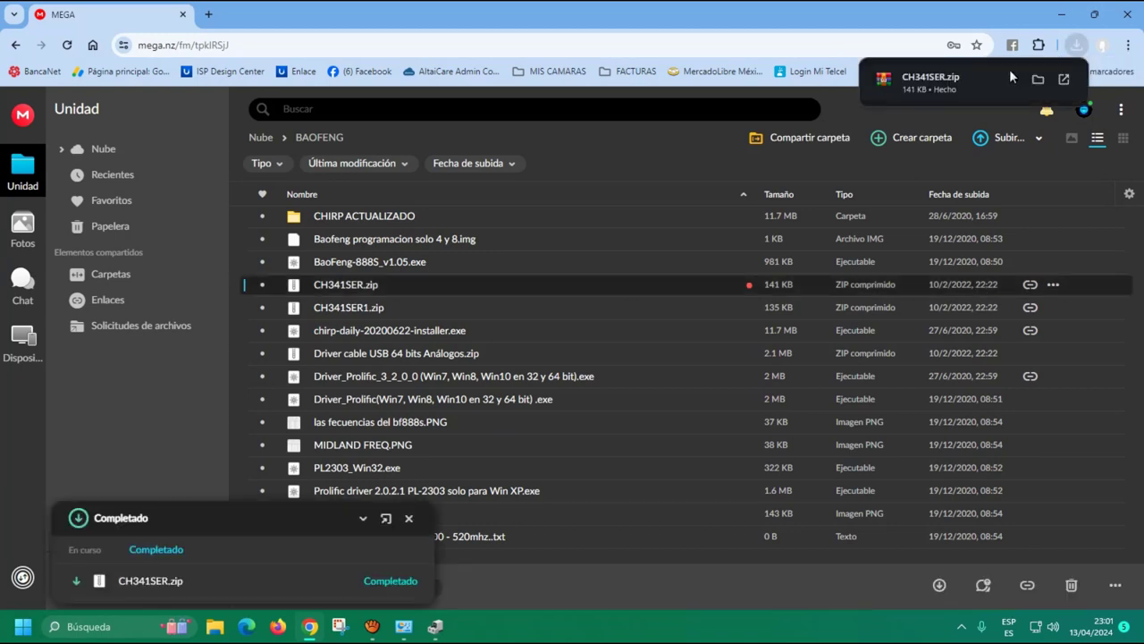
mouse_move(999, 74)
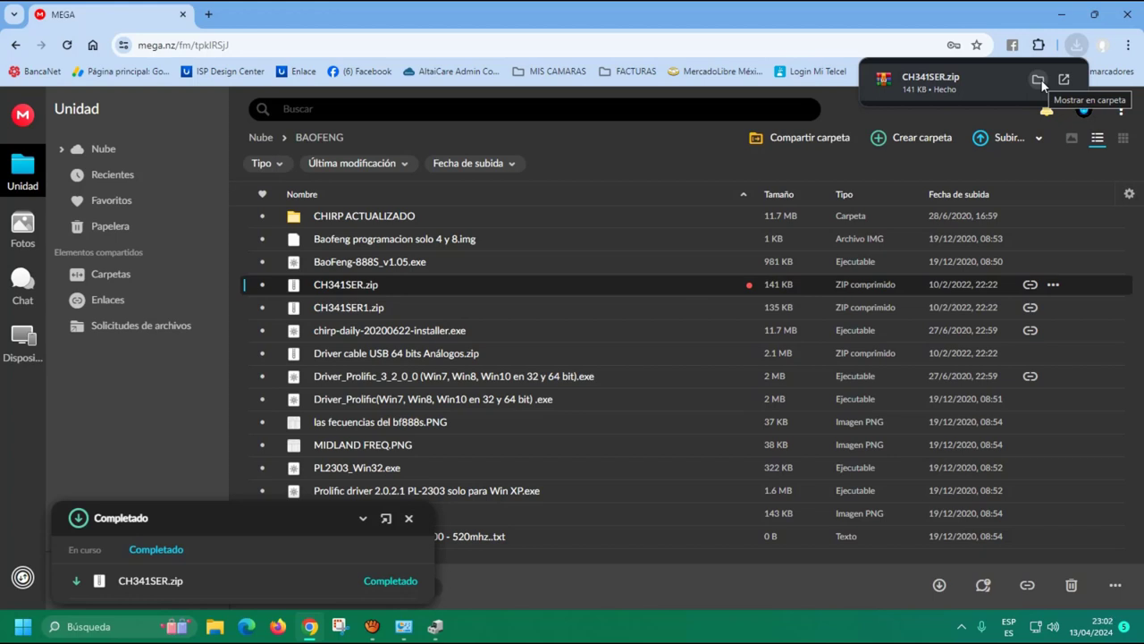
click(1038, 80)
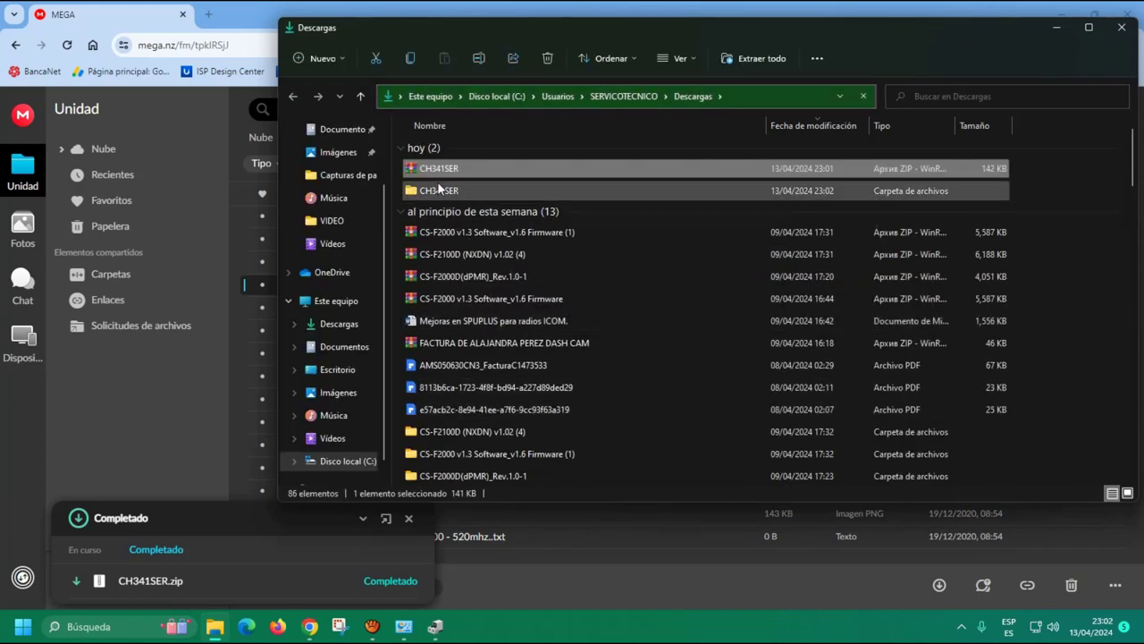
click(441, 190)
double_click(441, 190)
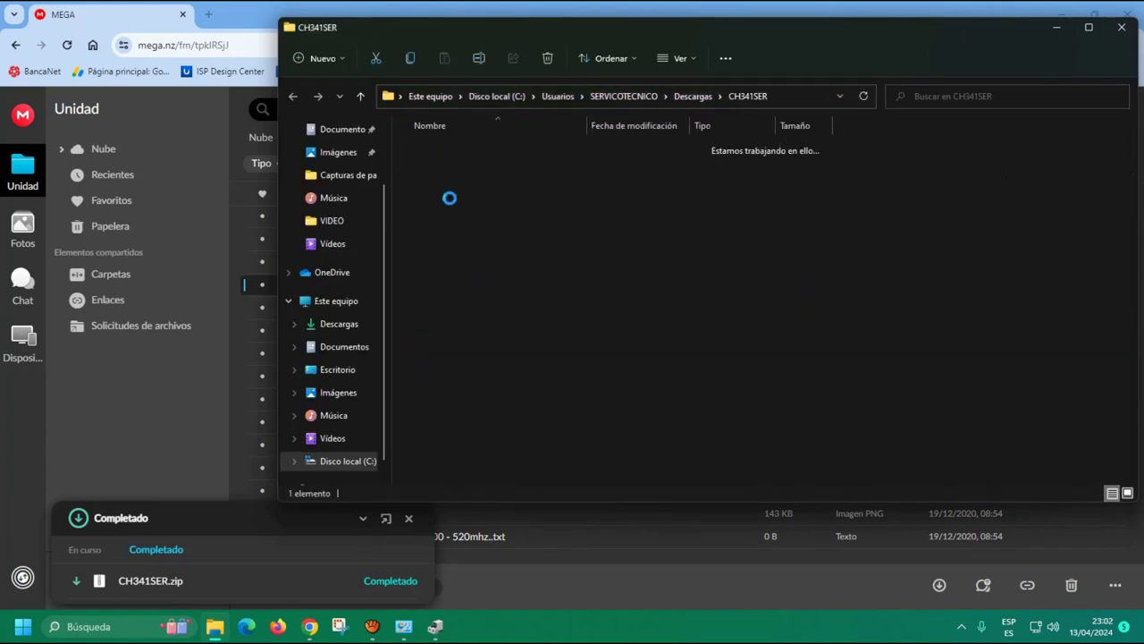
double_click(434, 149)
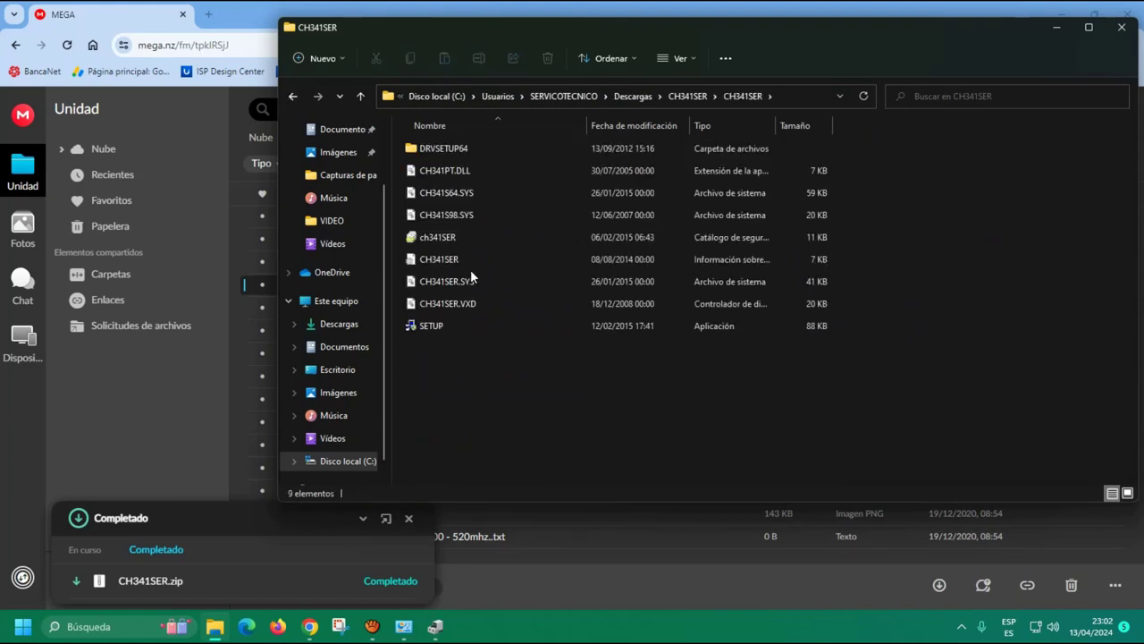
Run the driver's SETUP application as administrator, install CH341SER.INF and close the installer.
click(430, 330)
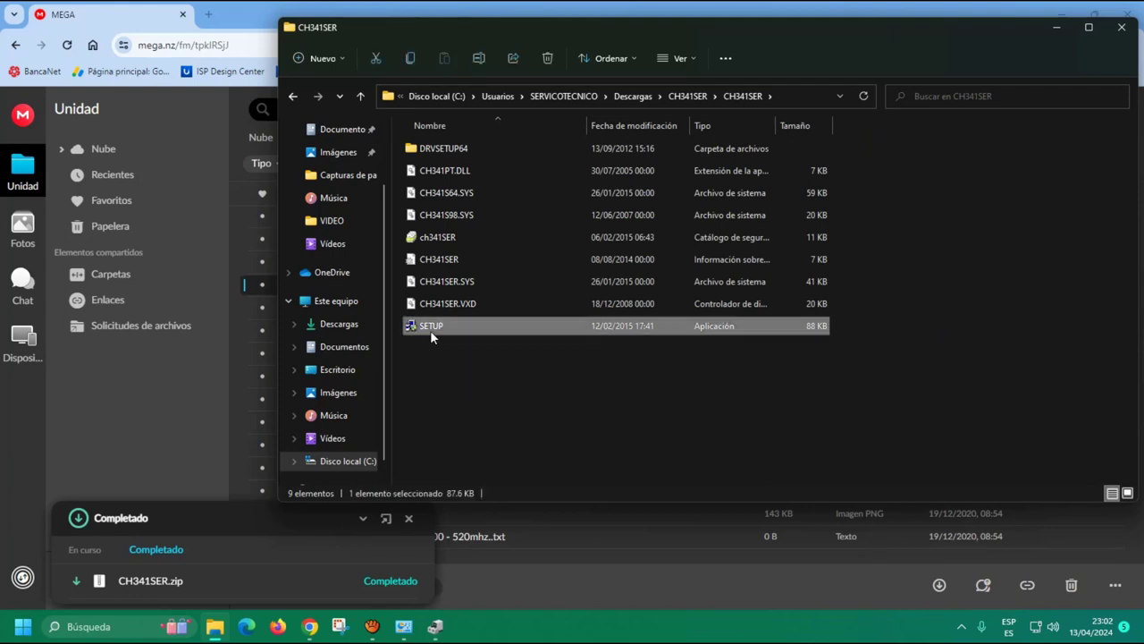
right_click(433, 331)
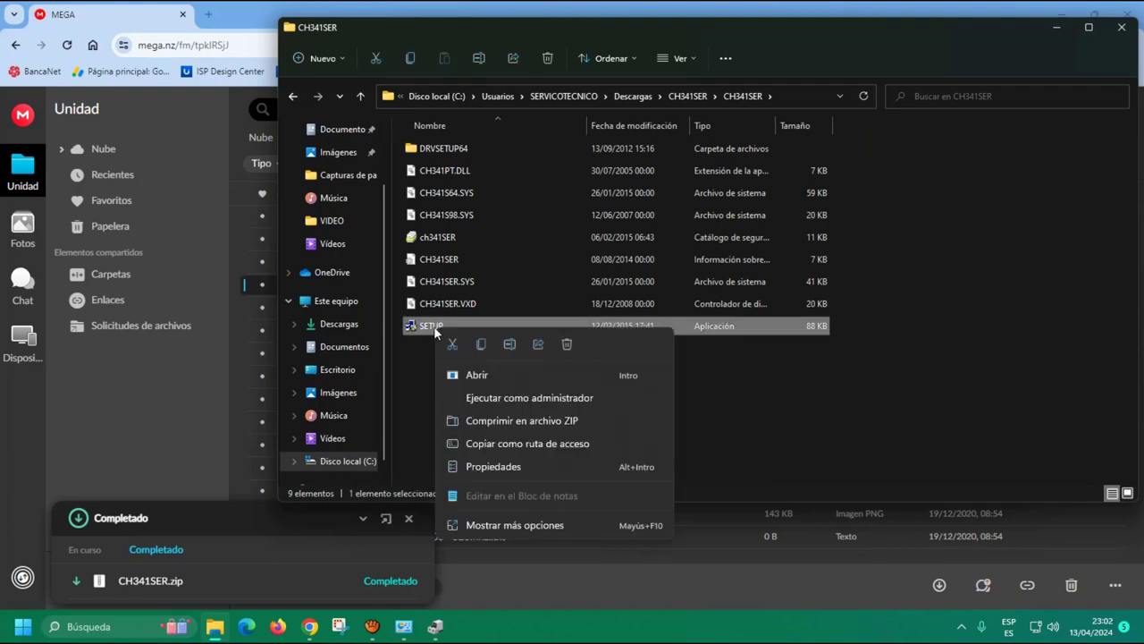
click(509, 395)
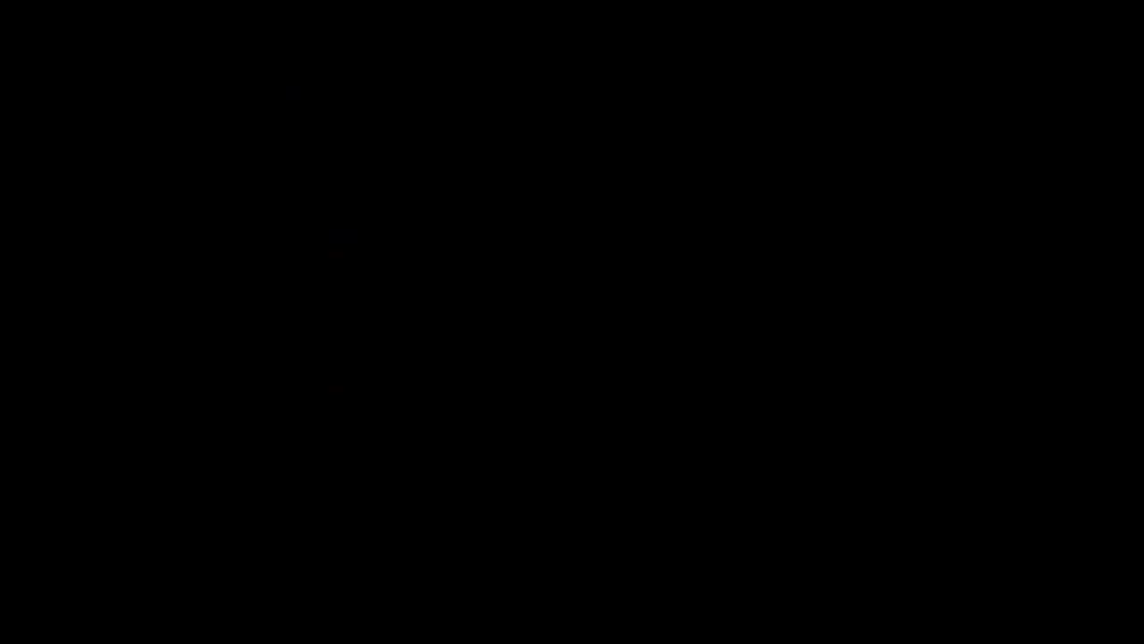
click(495, 430)
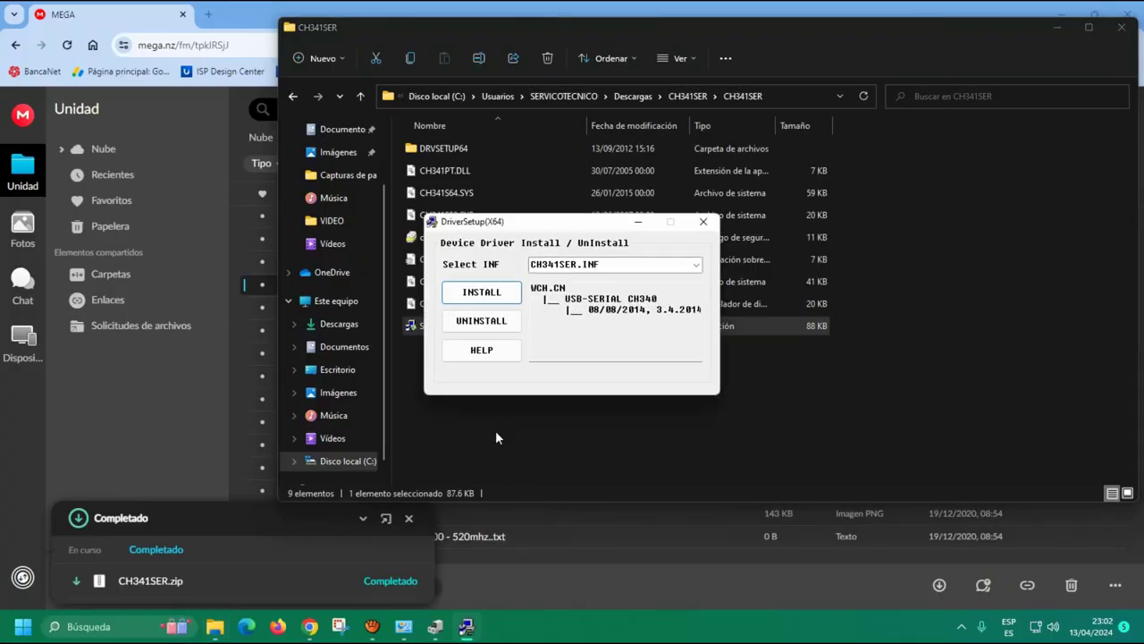
click(483, 295)
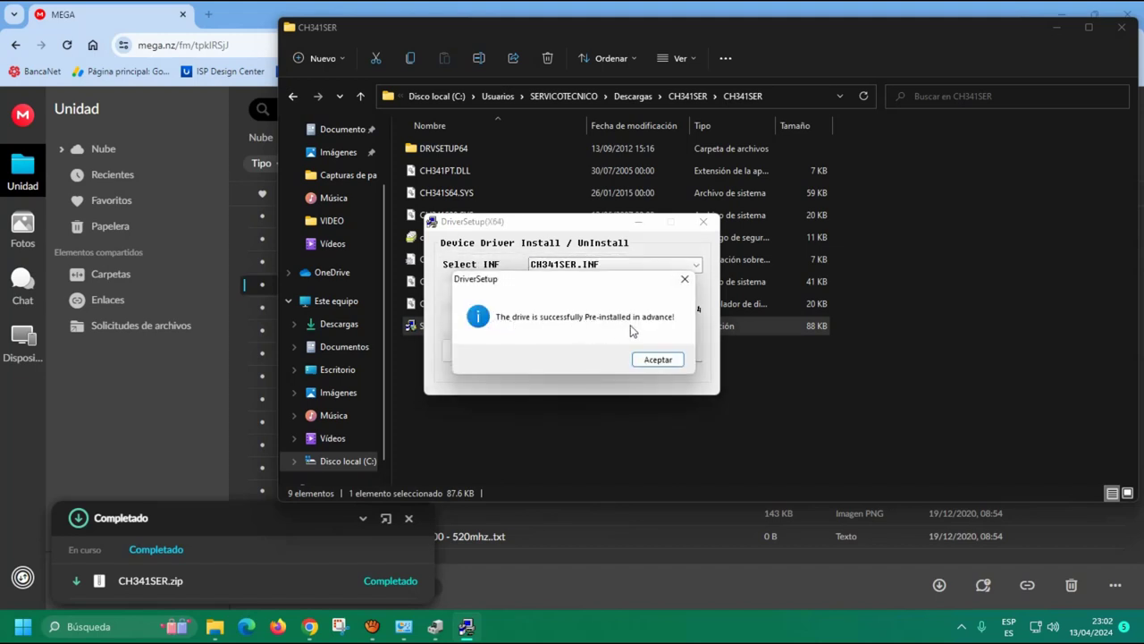
click(652, 366)
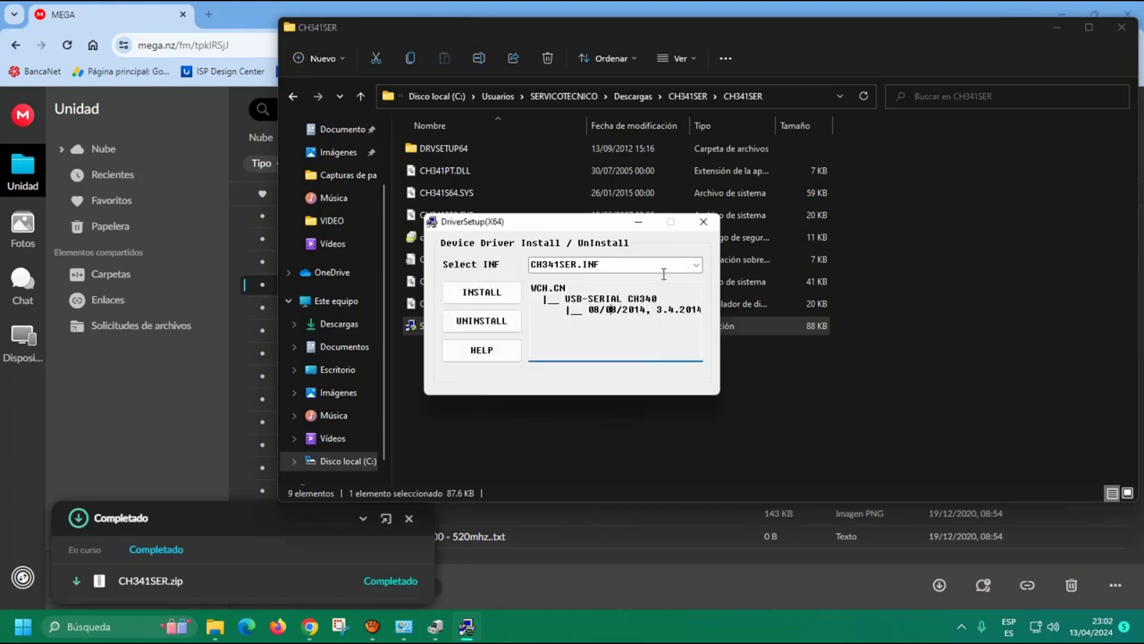
click(696, 265)
click(695, 266)
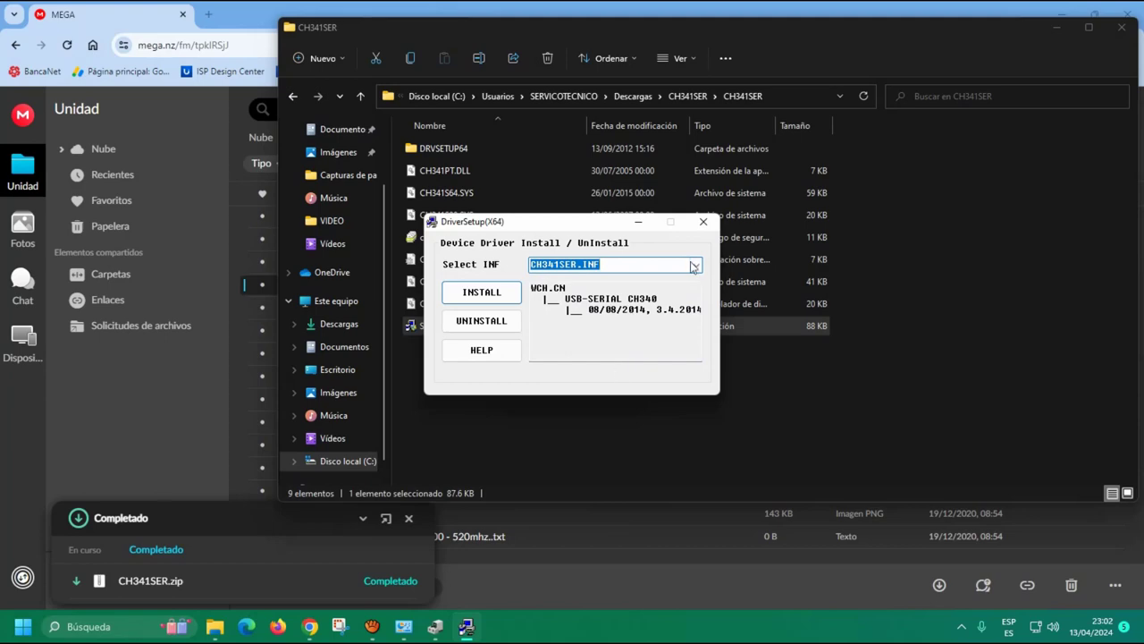
click(704, 228)
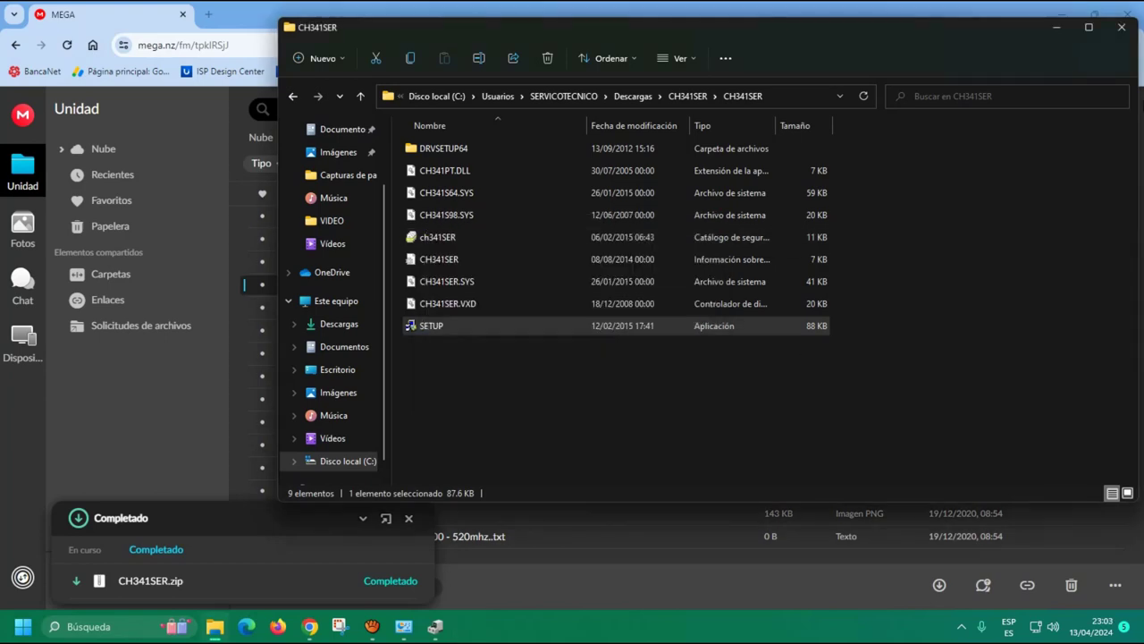
Return to Administrador de dispositivos, check the programming cable's entry under Puertos (COM y LPT), and close it and the Control Panel.
click(1122, 28)
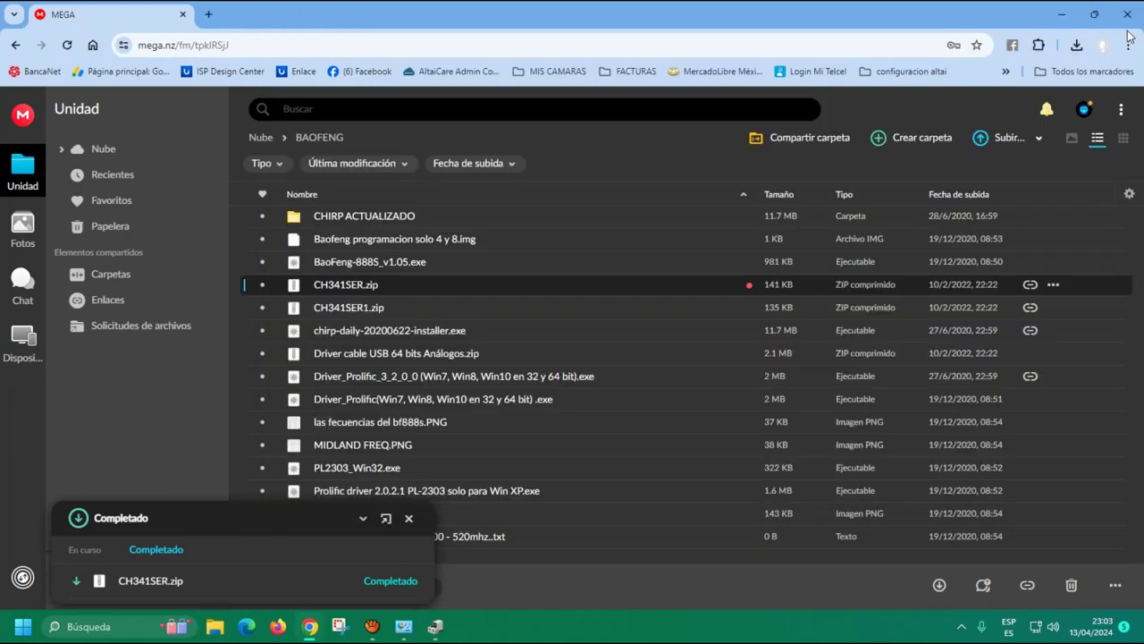
click(1063, 14)
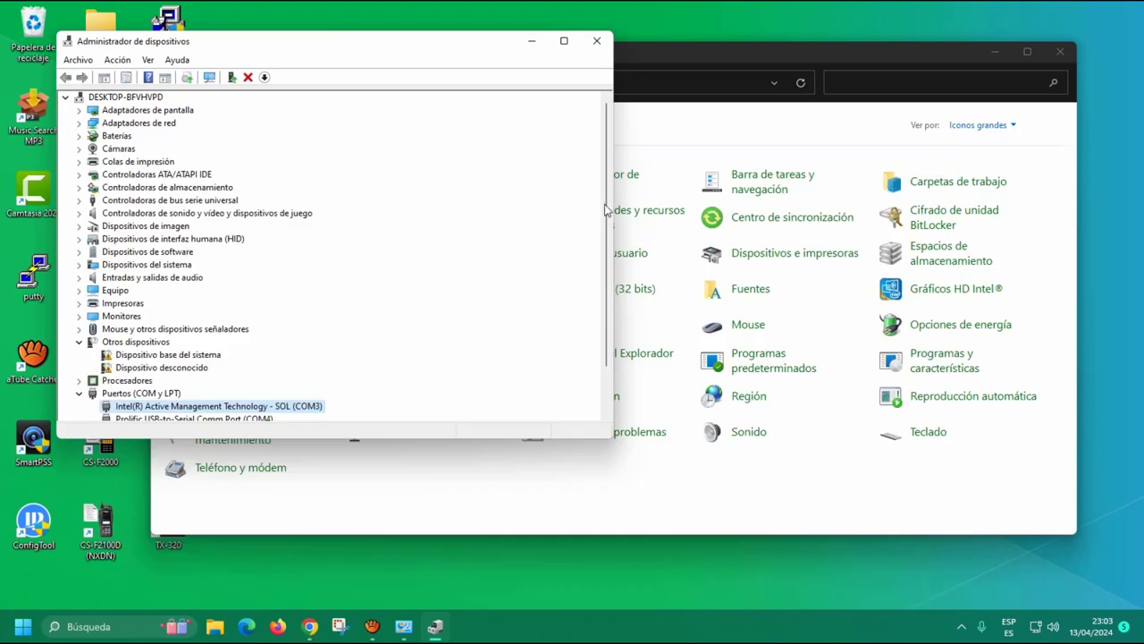
scroll(327, 331, down, 2)
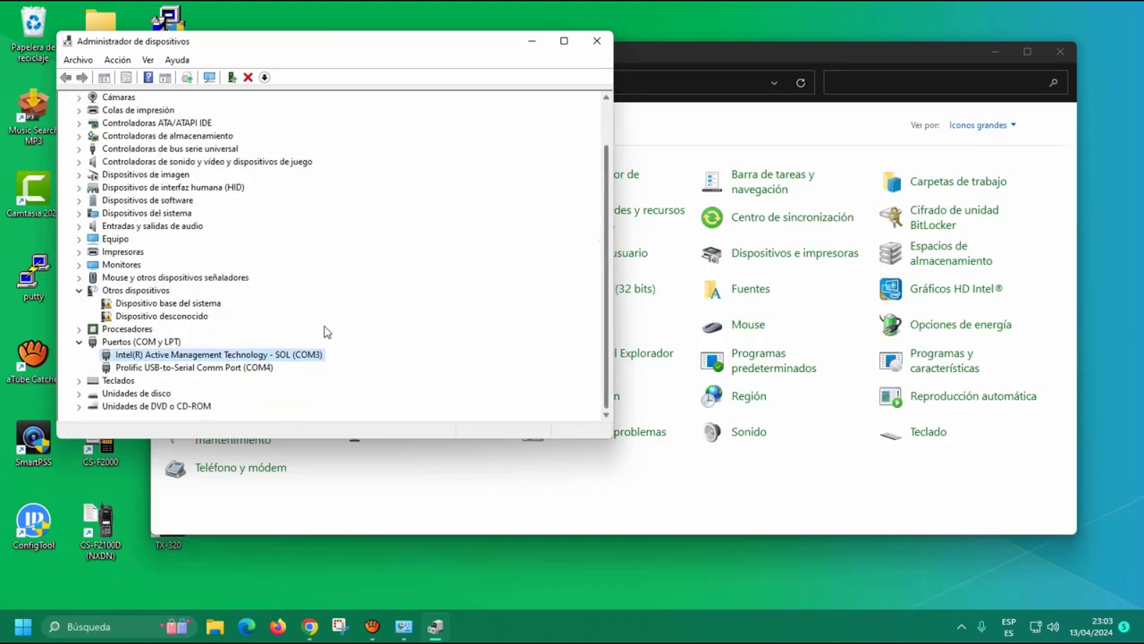
click(215, 370)
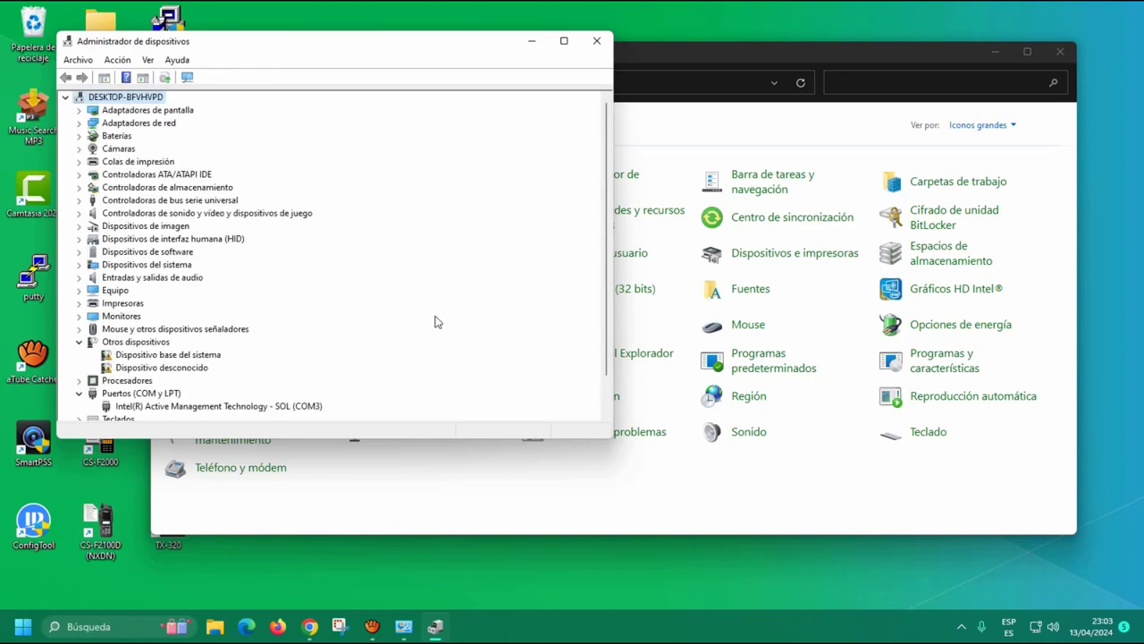
scroll(608, 281, down, 1)
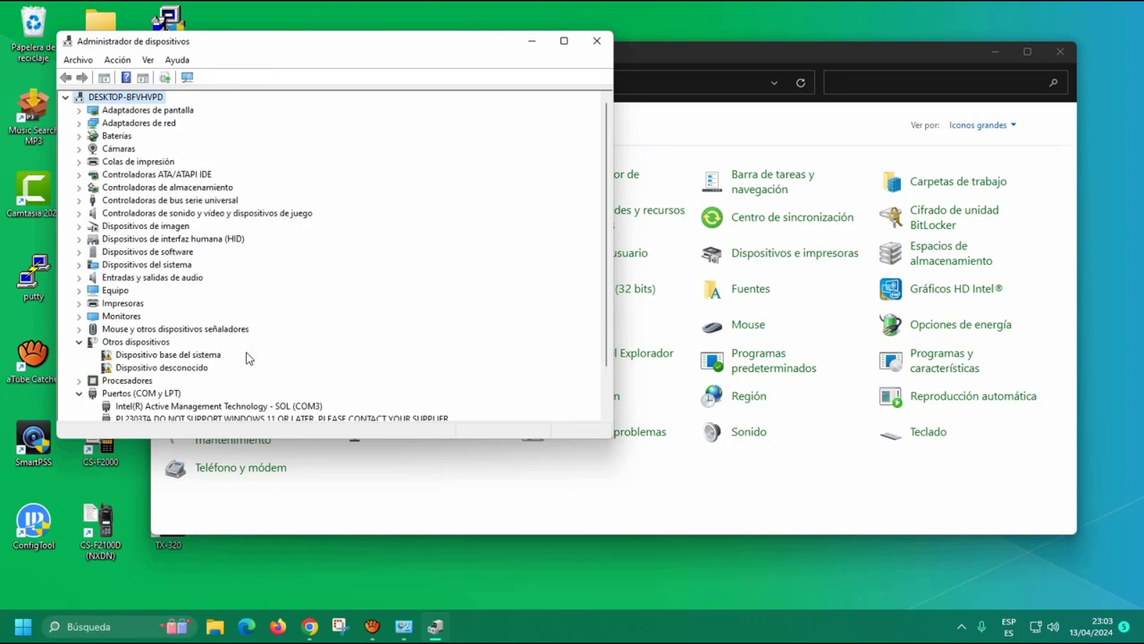
scroll(247, 358, down, 2)
click(209, 369)
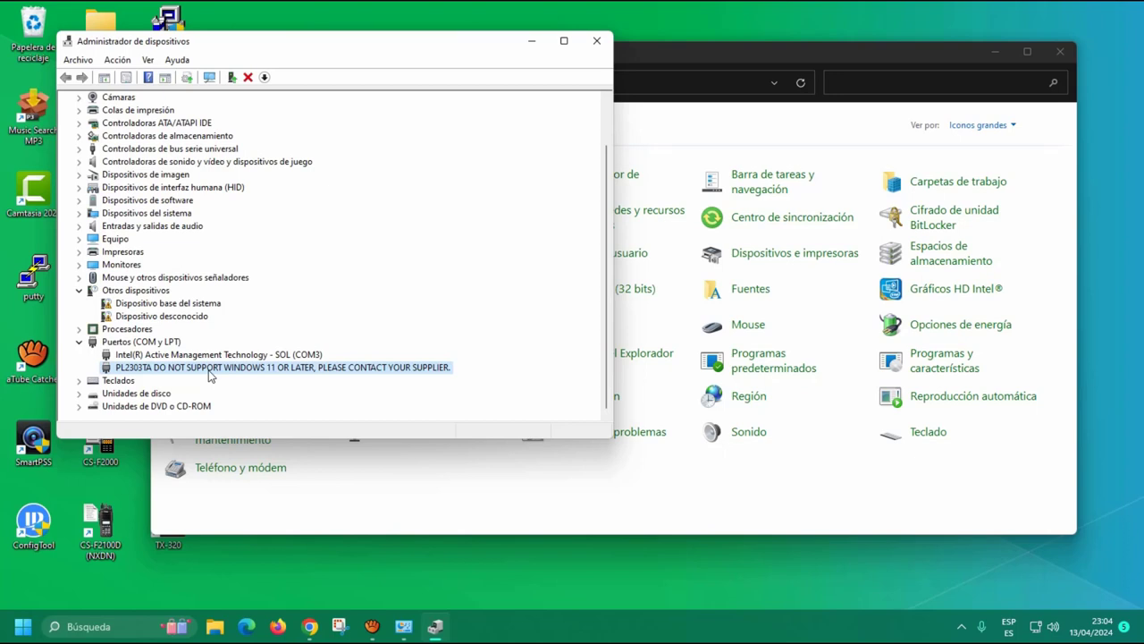
click(599, 45)
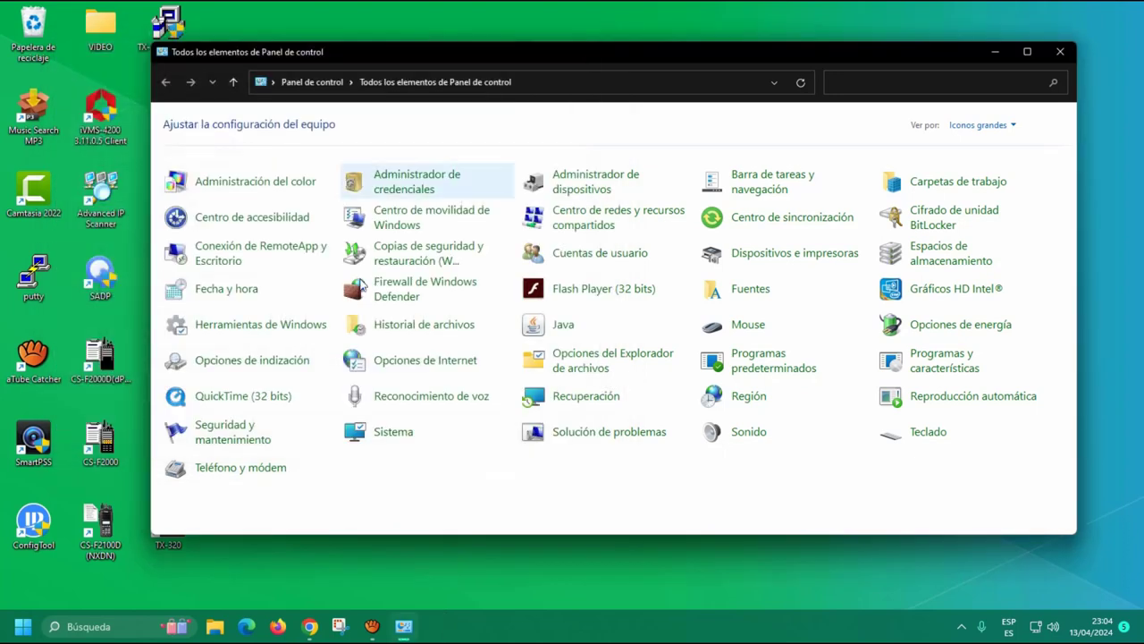
click(1056, 52)
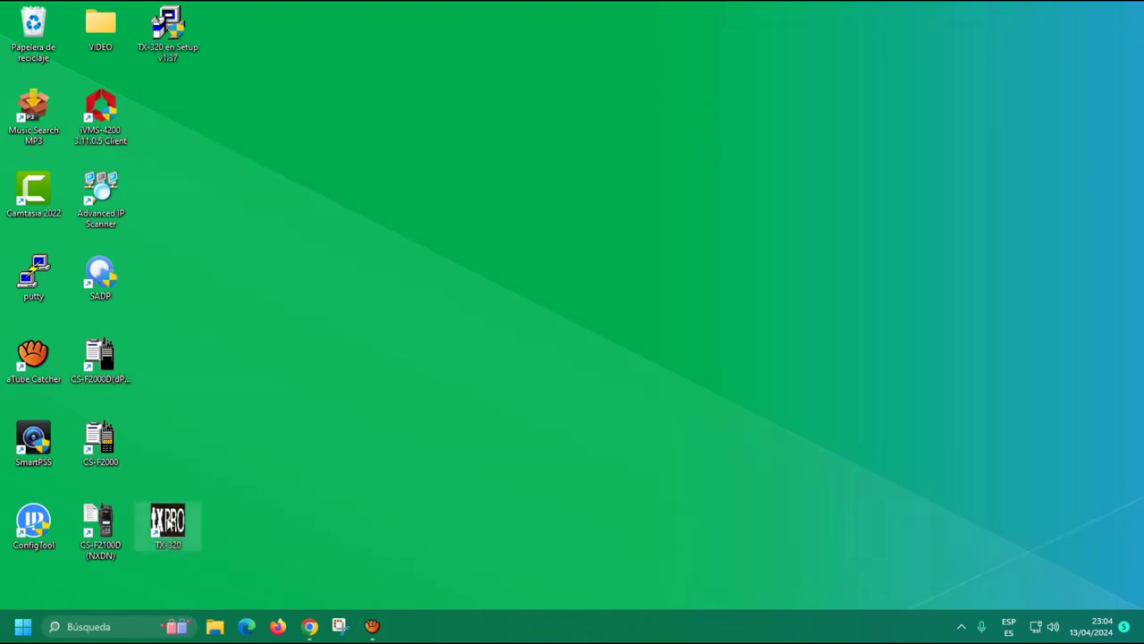
Launch TX-320 from the desktop, maximize it and accept COM4 as the communication port.
click(166, 525)
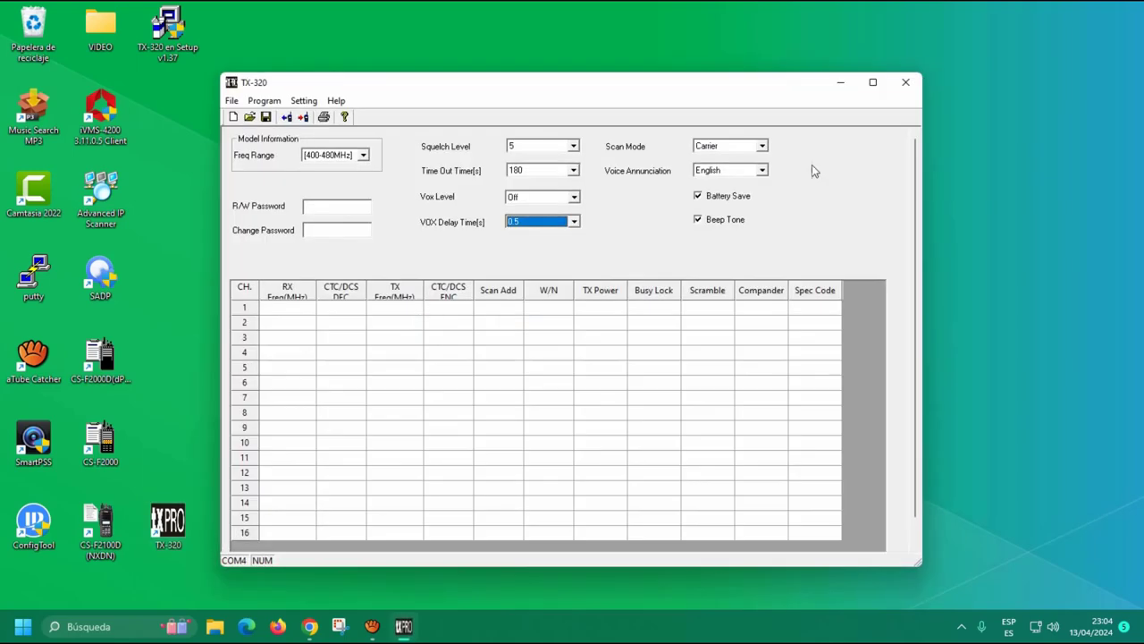
click(873, 83)
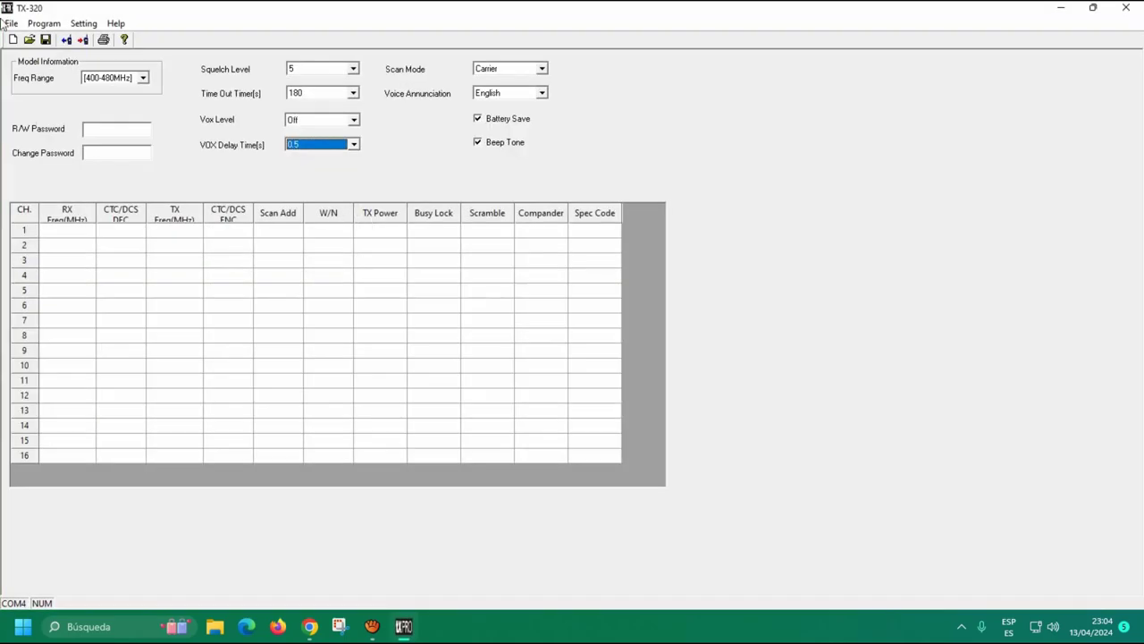
click(81, 27)
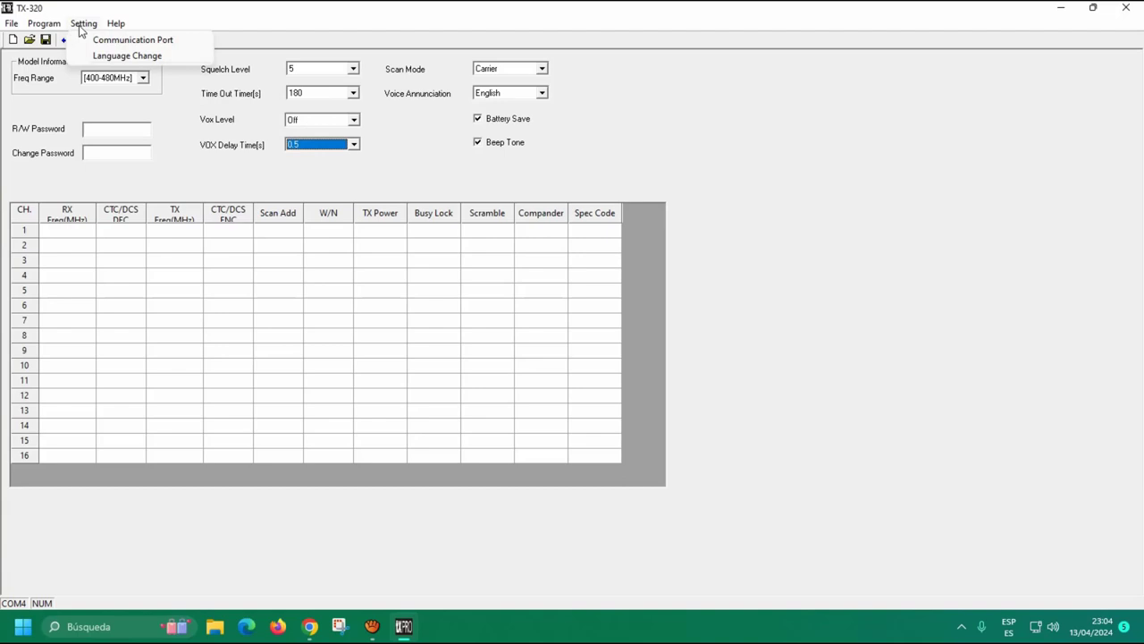
click(130, 42)
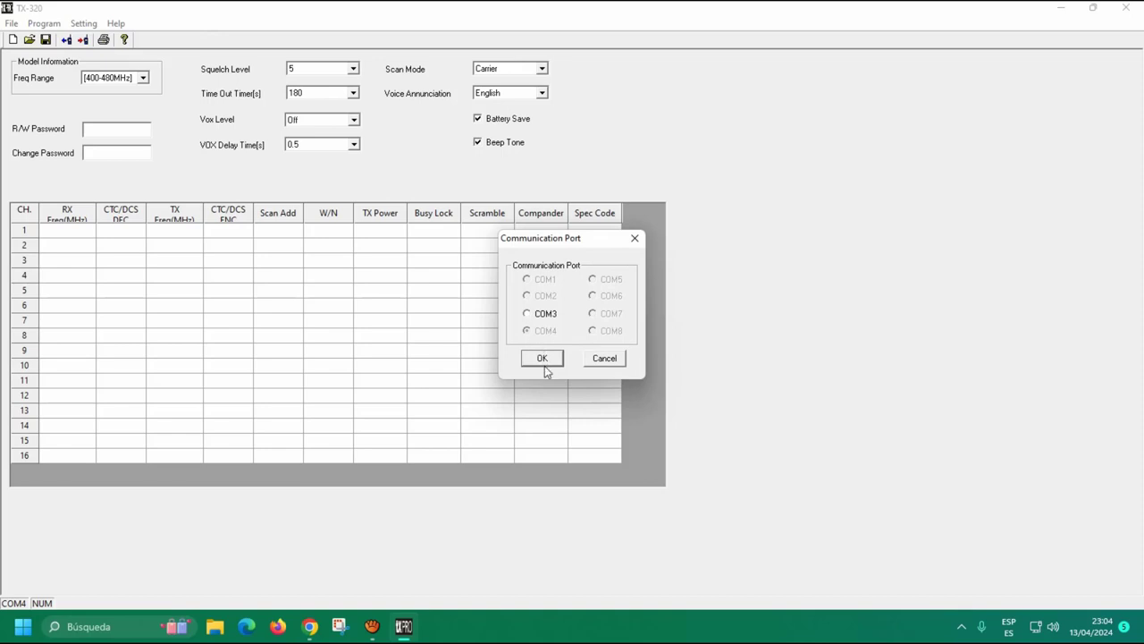
click(541, 363)
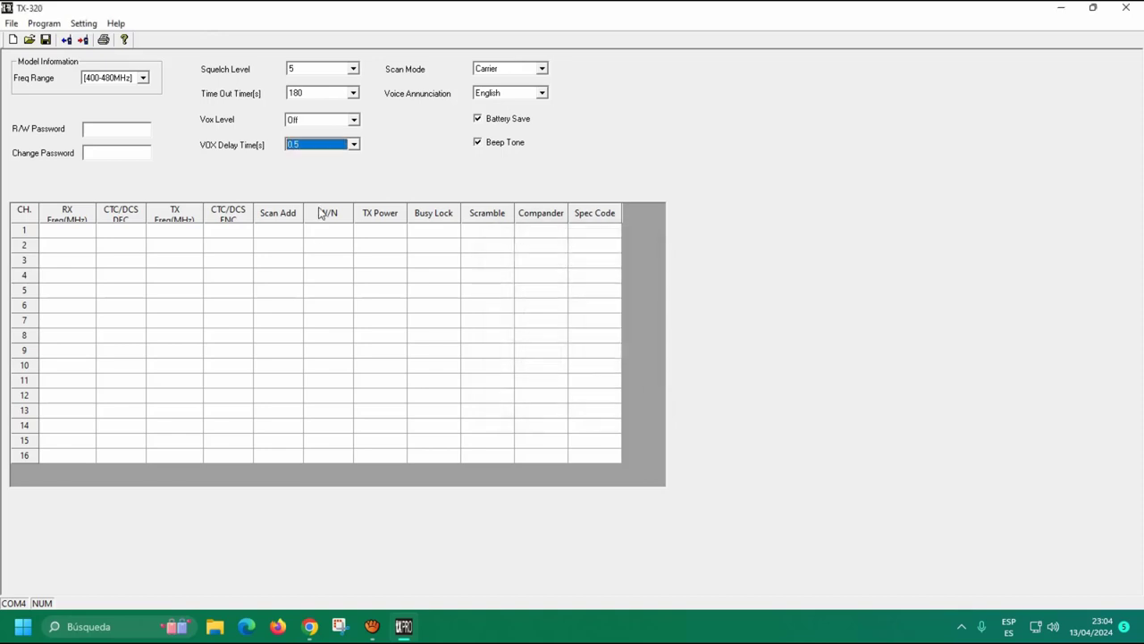
Review the interface languages offered by Language Change and close the dialog without changing anything.
click(82, 24)
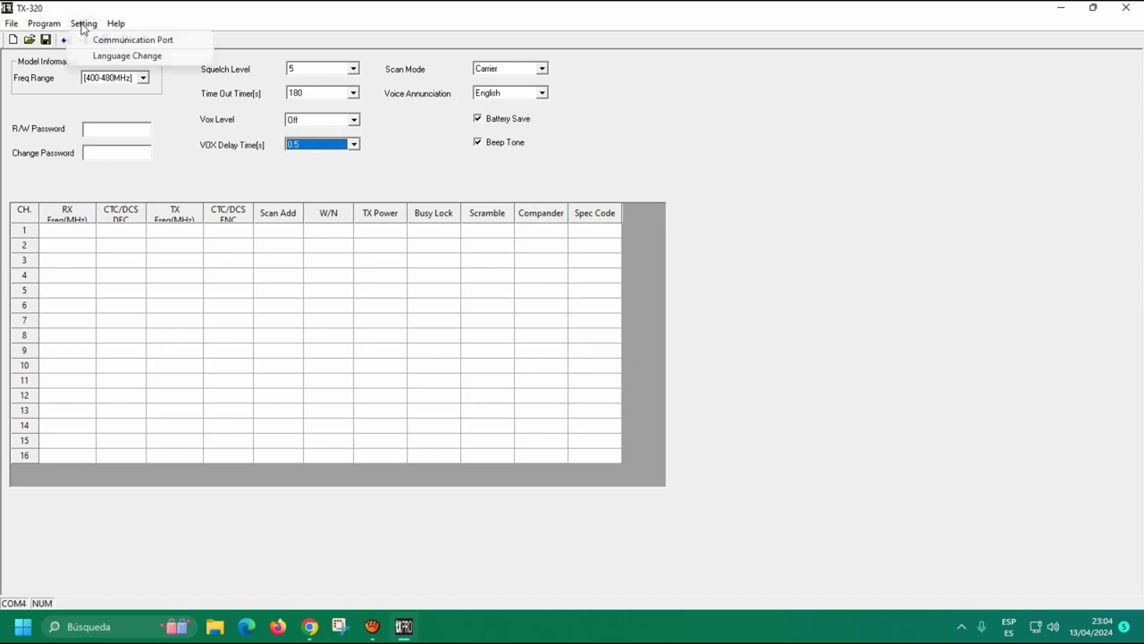
click(139, 57)
click(643, 305)
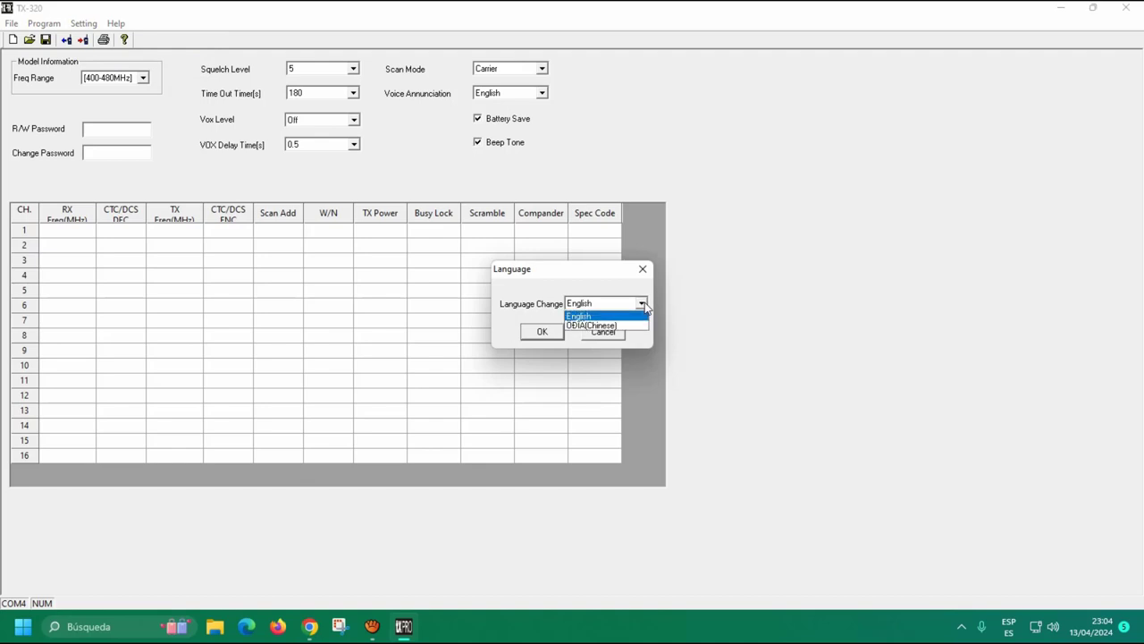
click(642, 272)
click(642, 269)
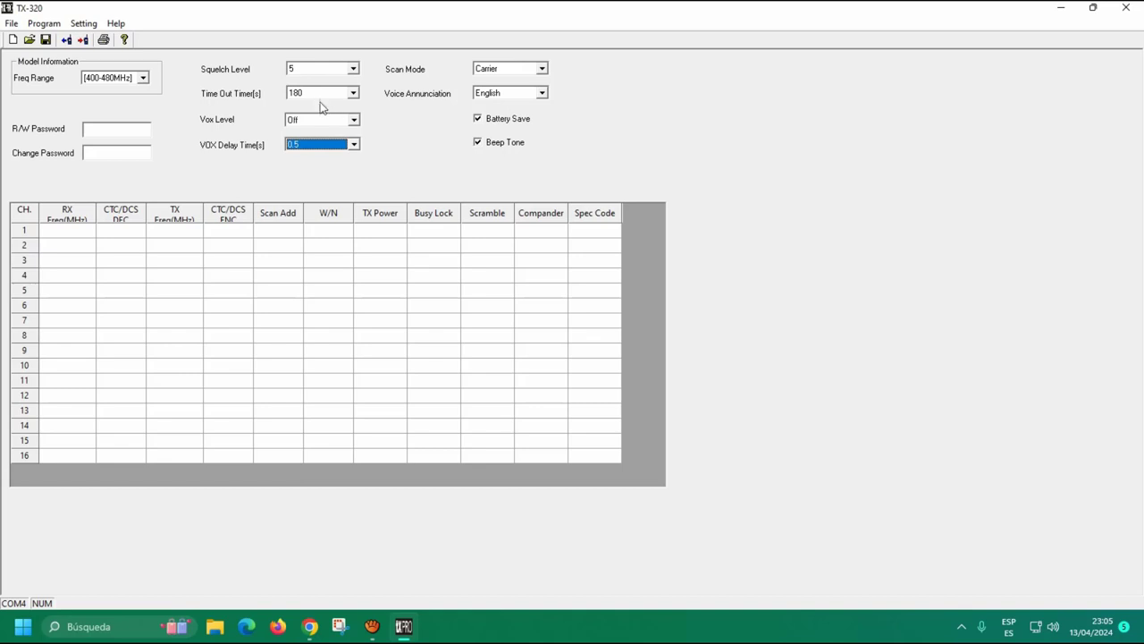
Check which communication ports are selectable and close the dialog without changing the port.
click(83, 23)
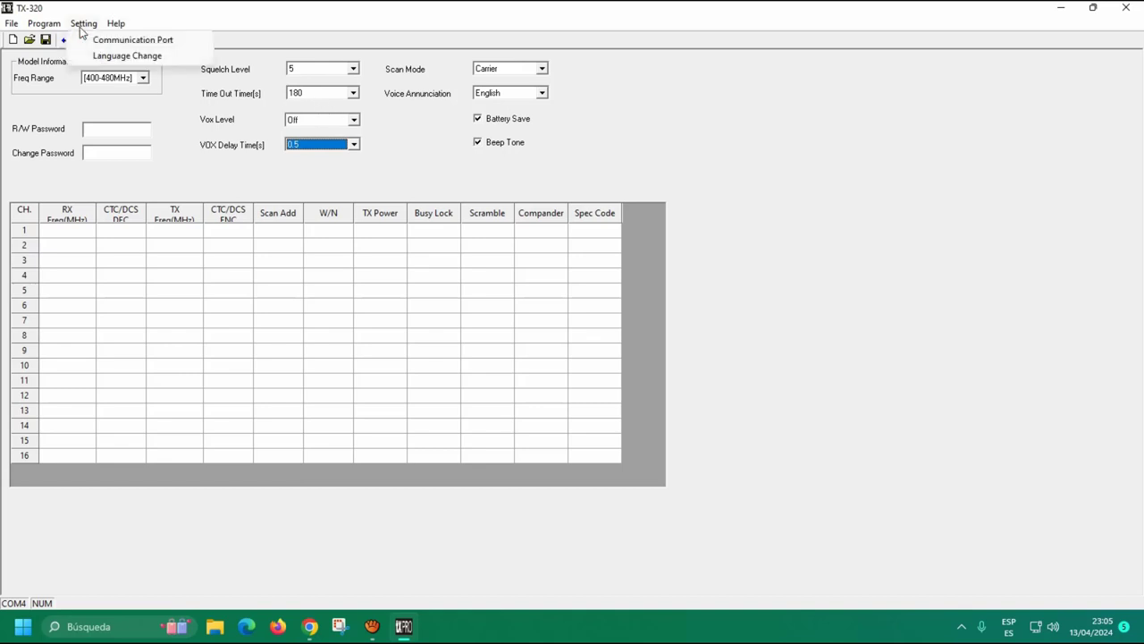
click(133, 39)
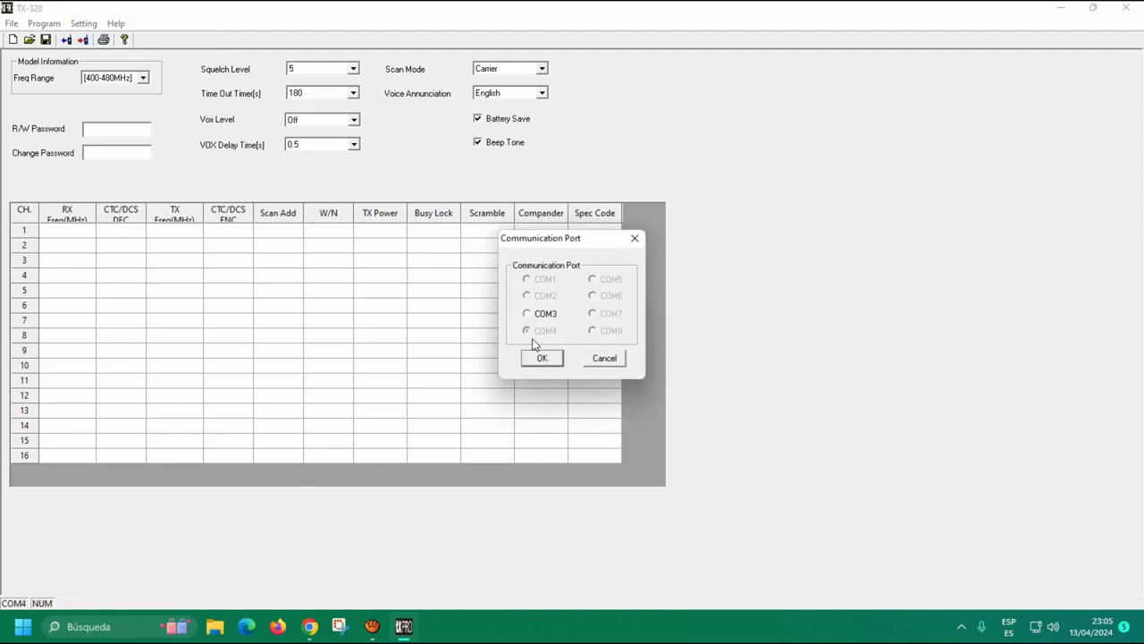
click(634, 238)
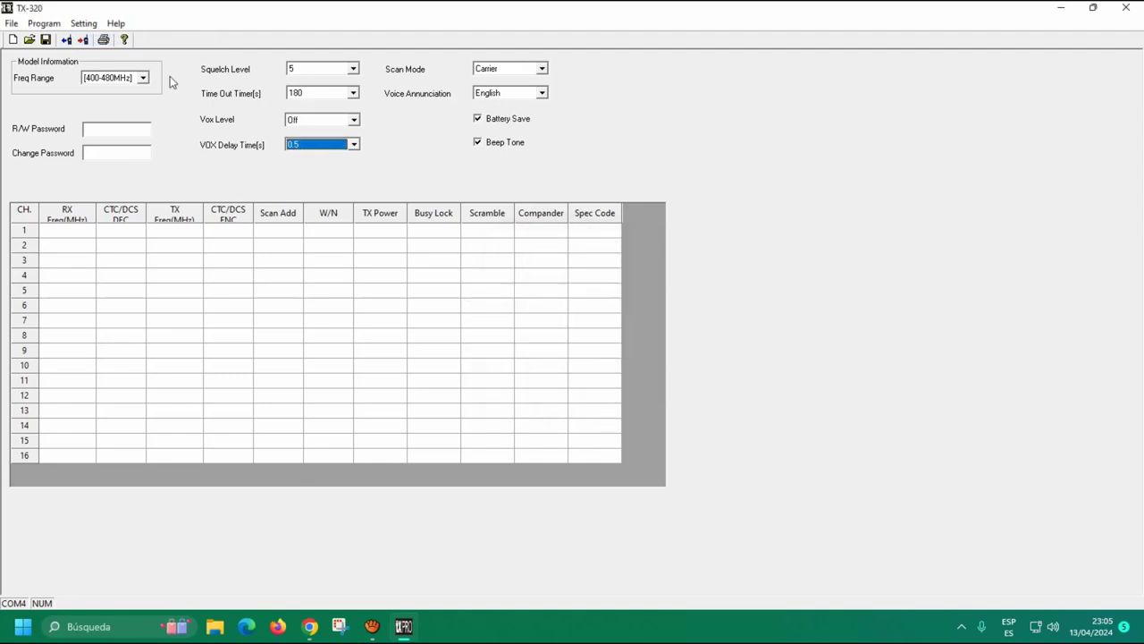
Try twice to read the data from the radio, dismissing each connection error and closing the read dialog.
click(83, 24)
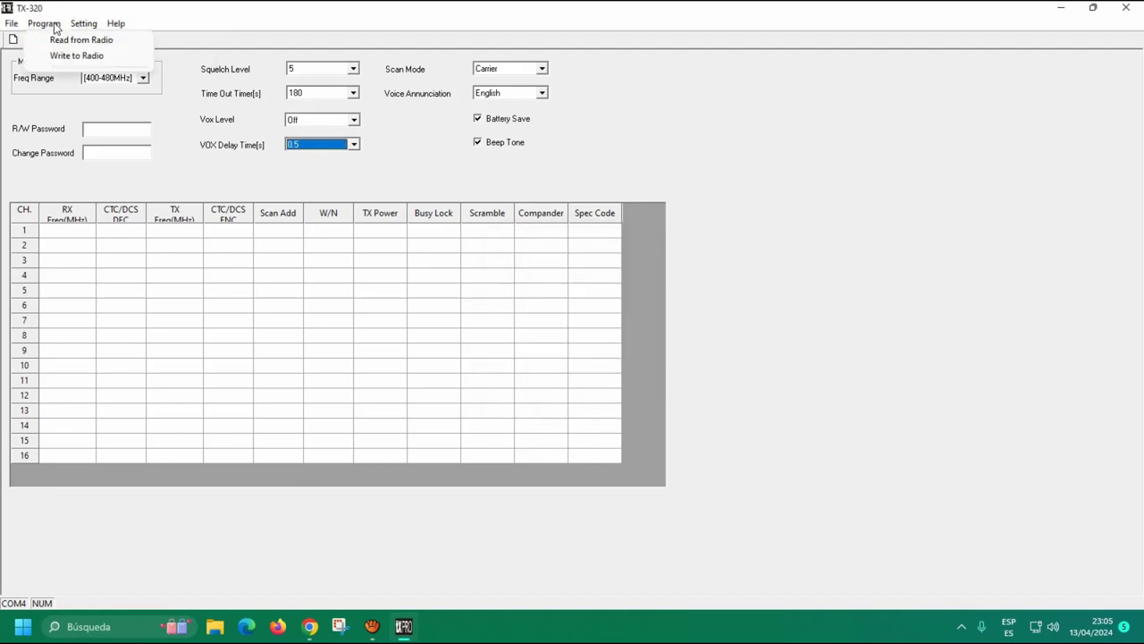
click(53, 25)
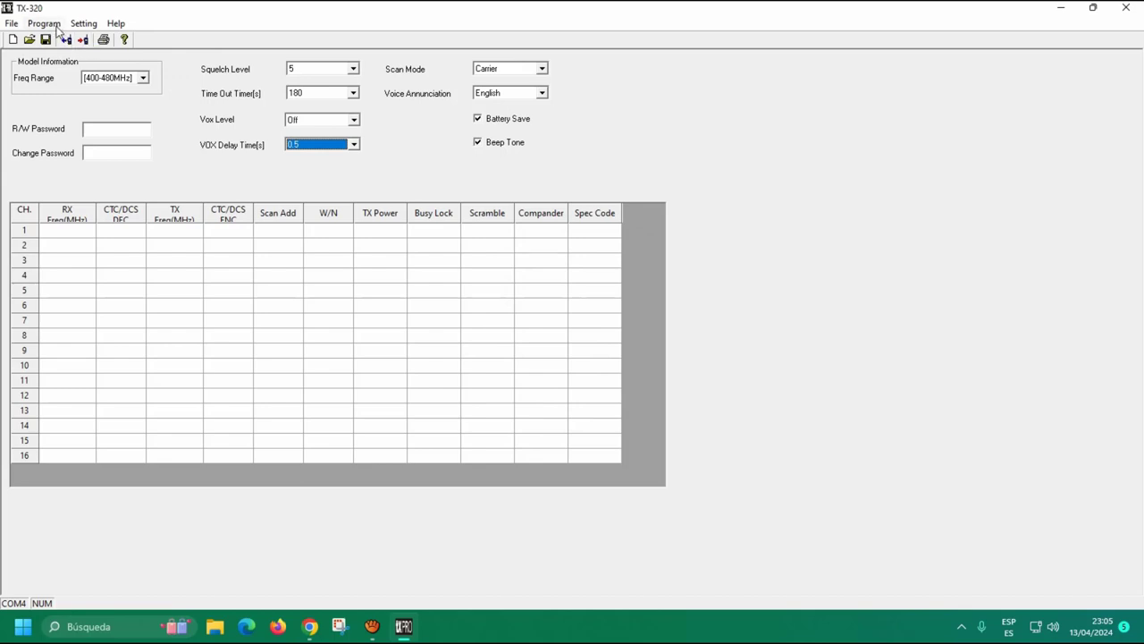
click(56, 25)
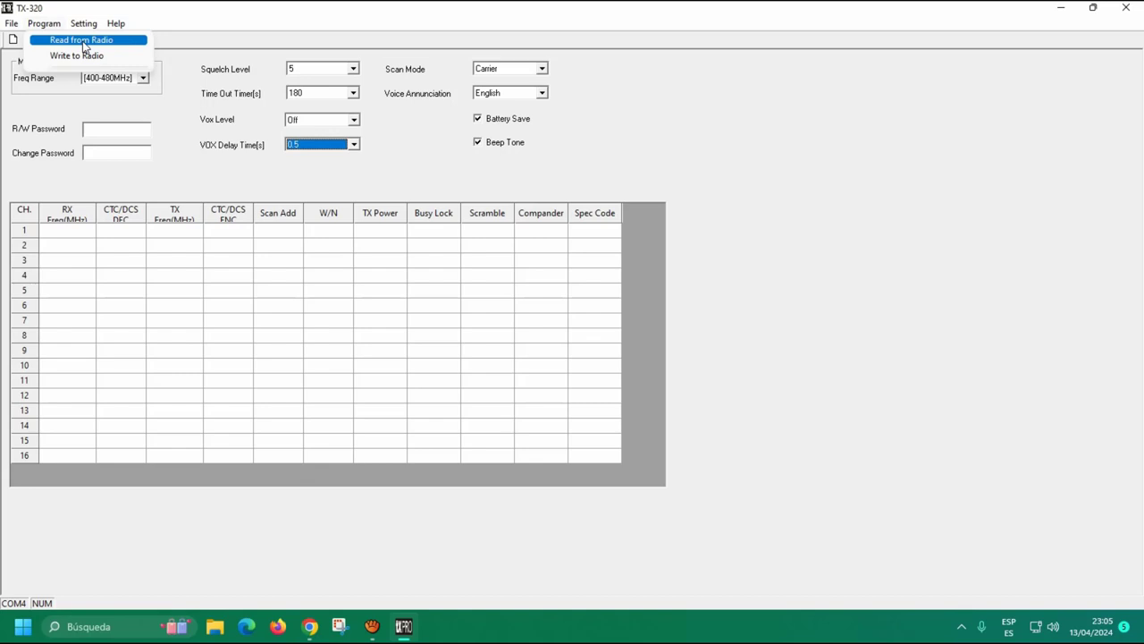
click(83, 42)
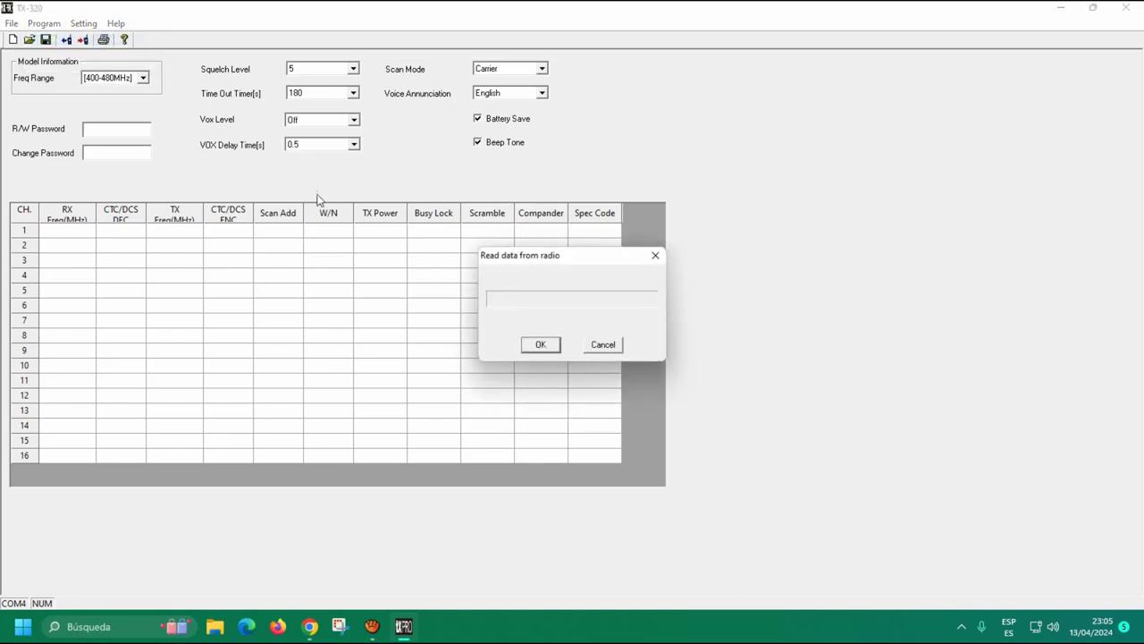
click(547, 351)
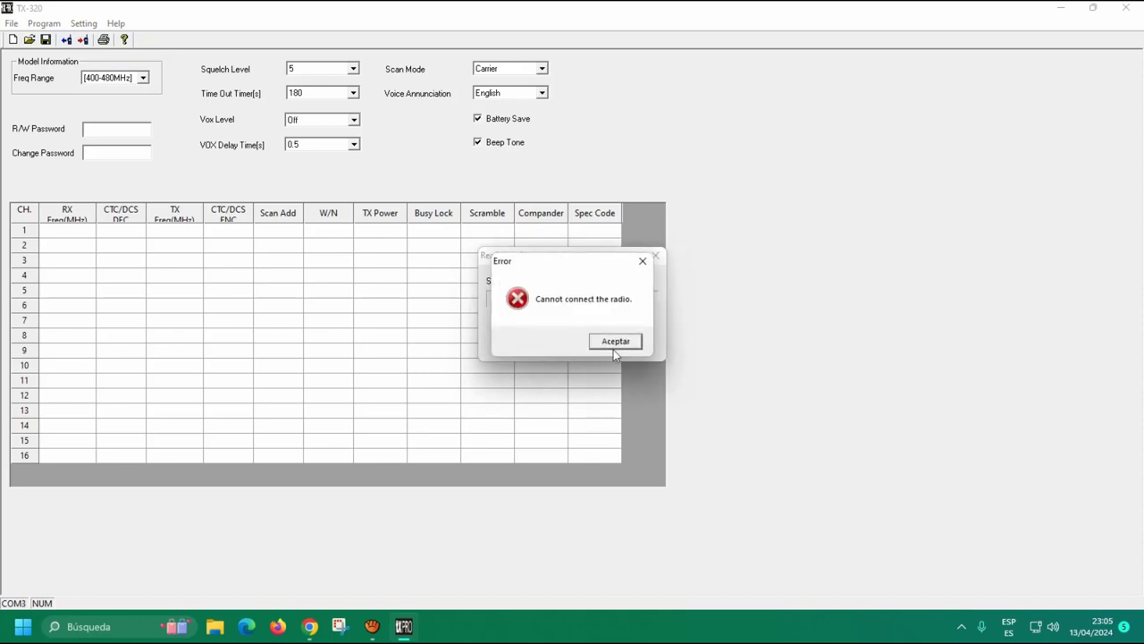
click(615, 343)
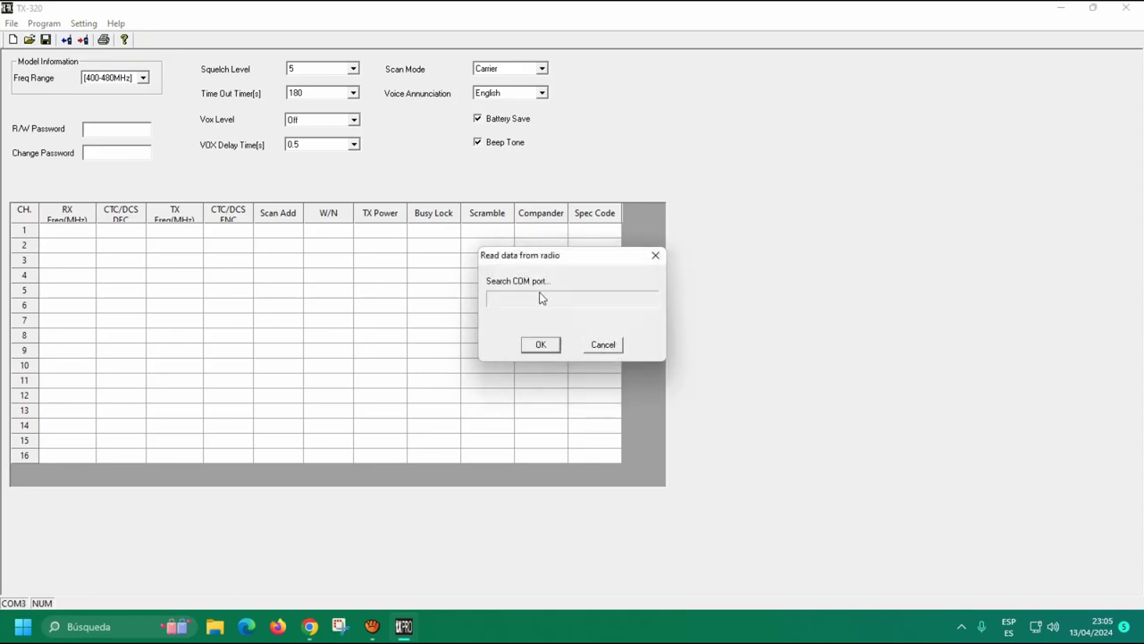
click(541, 345)
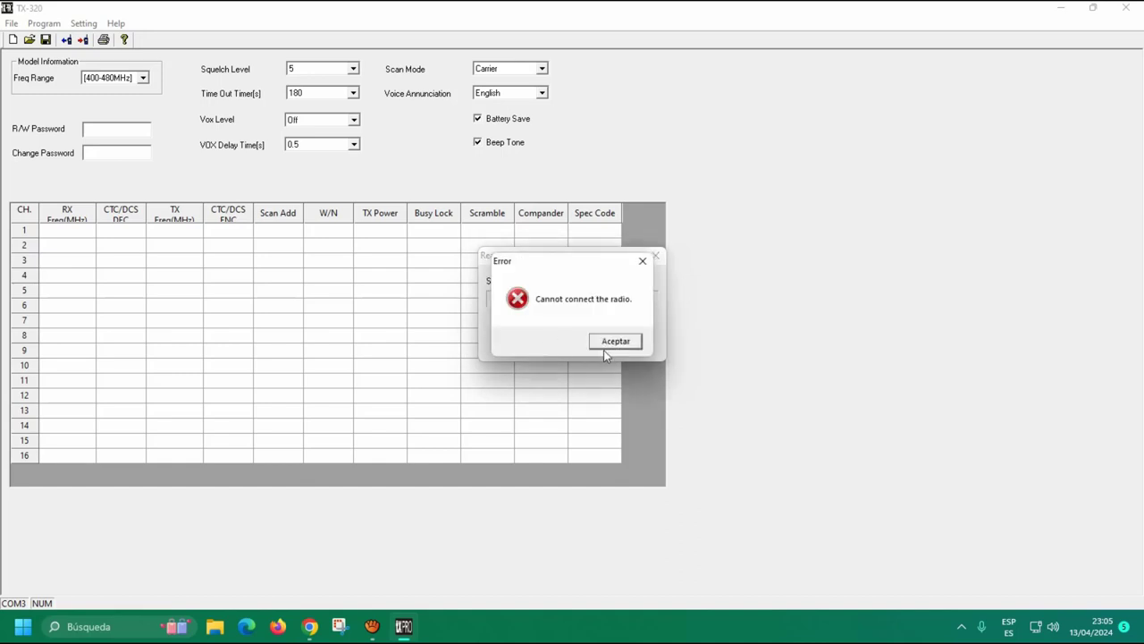
click(629, 347)
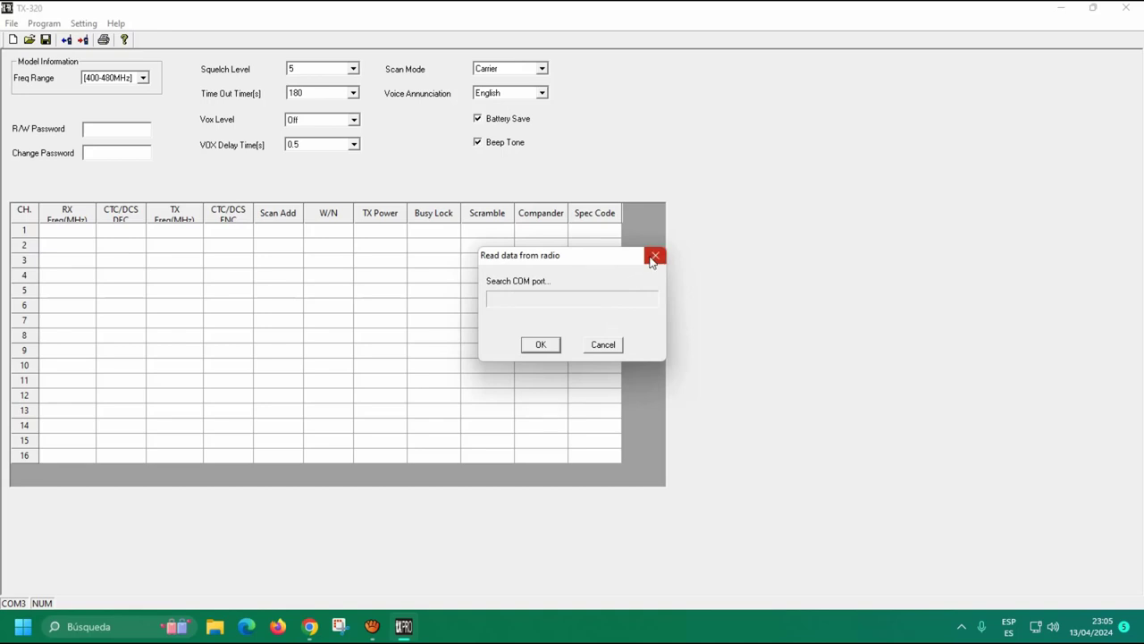
click(655, 256)
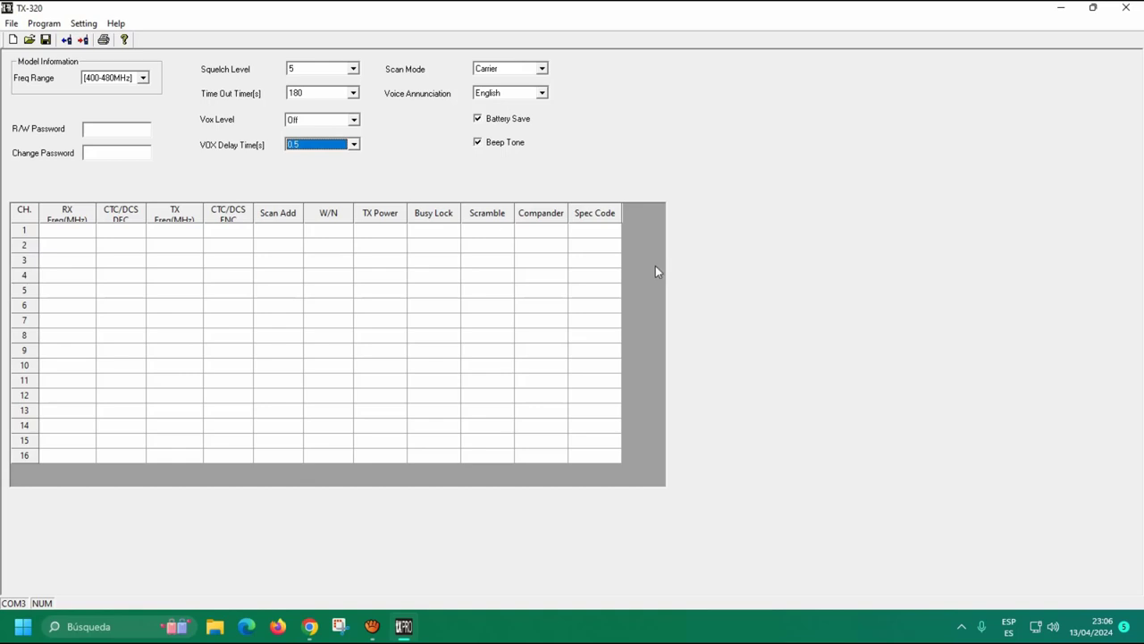
Recheck the selectable communication ports in TX-320 and close the dialog without changing the port.
click(89, 26)
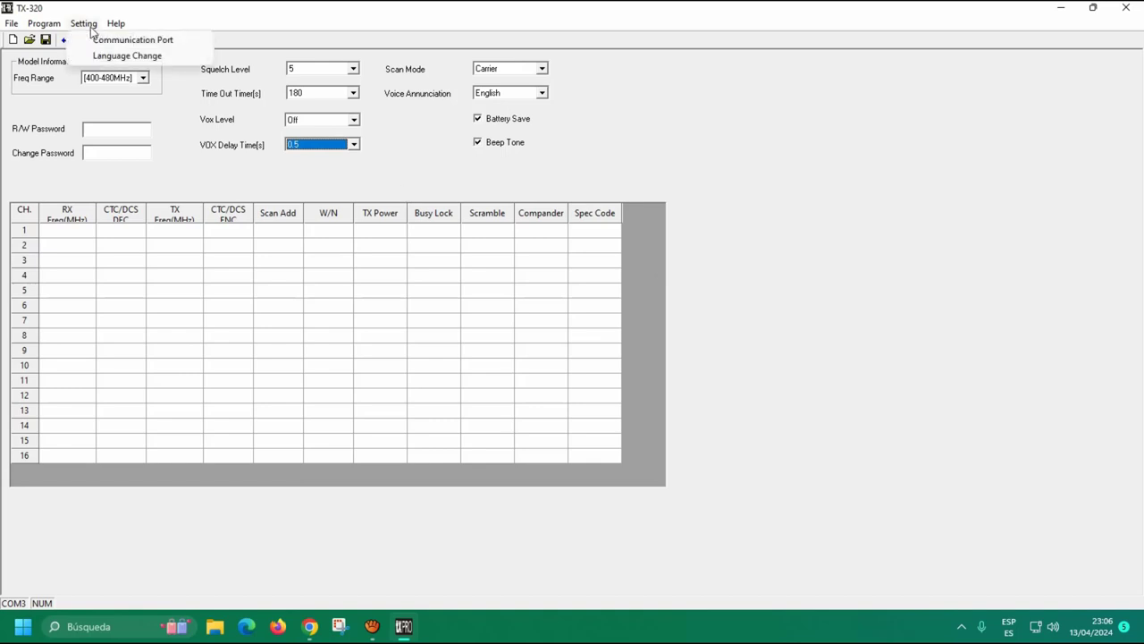
click(103, 41)
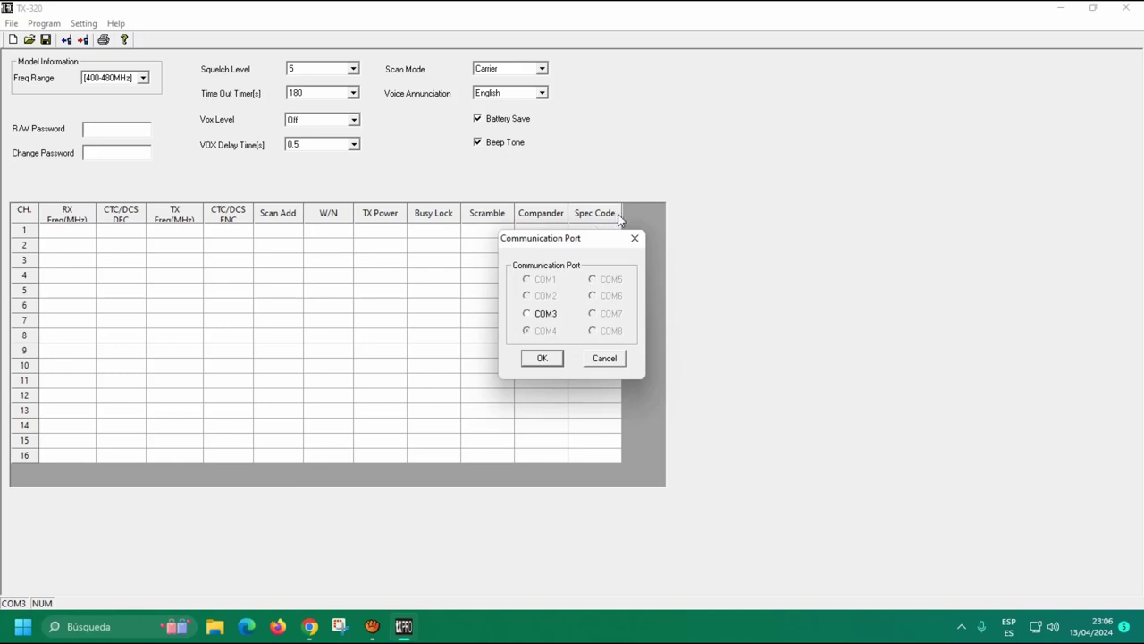
click(633, 239)
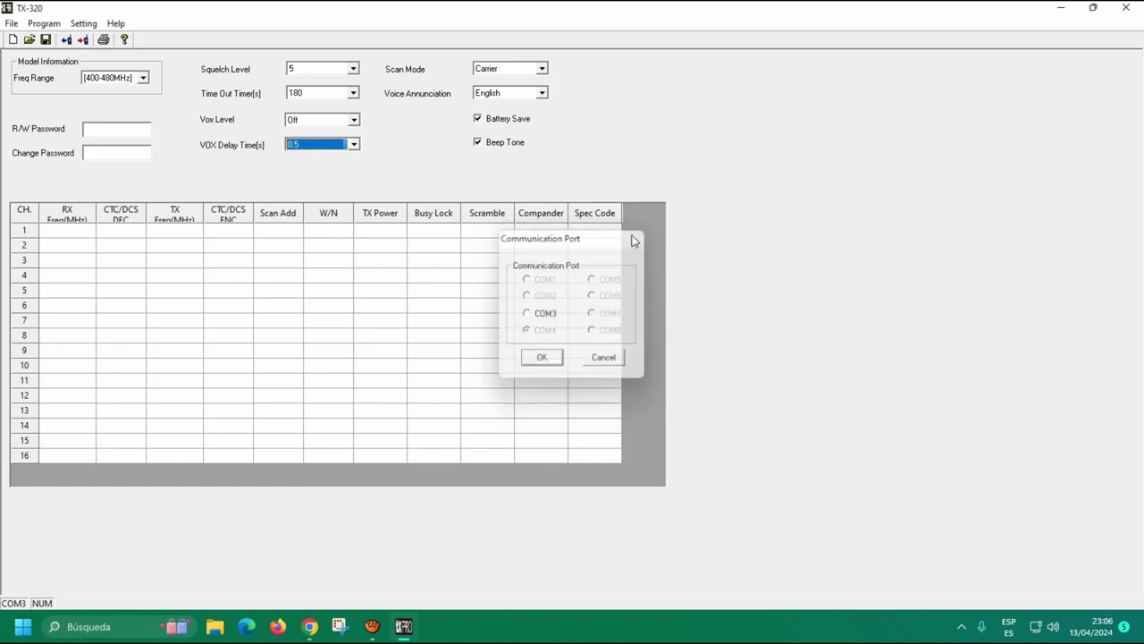
Minimize TX-320, open Administrador de dispositivos from the Control Panel and expand Puertos (COM y LPT).
click(1069, 7)
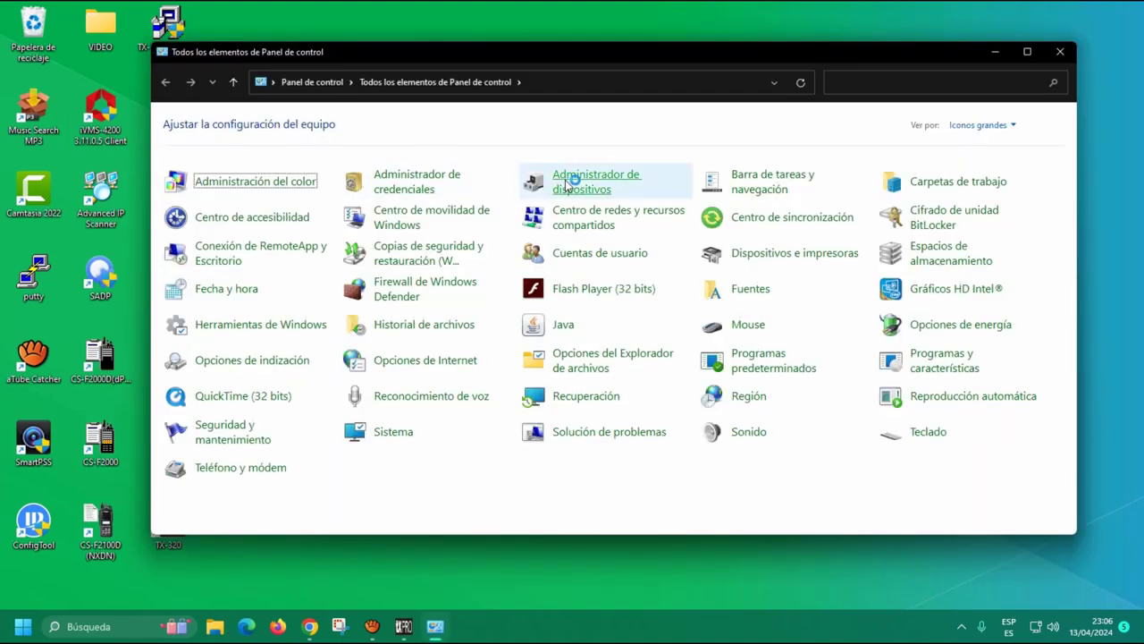
click(566, 186)
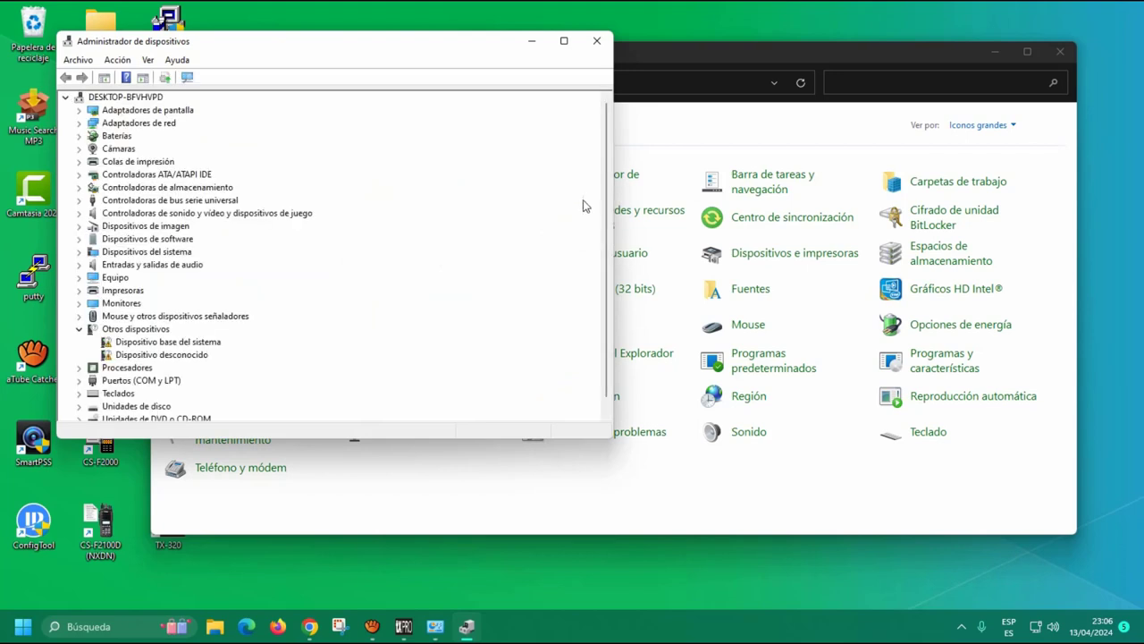
scroll(603, 212, down, 1)
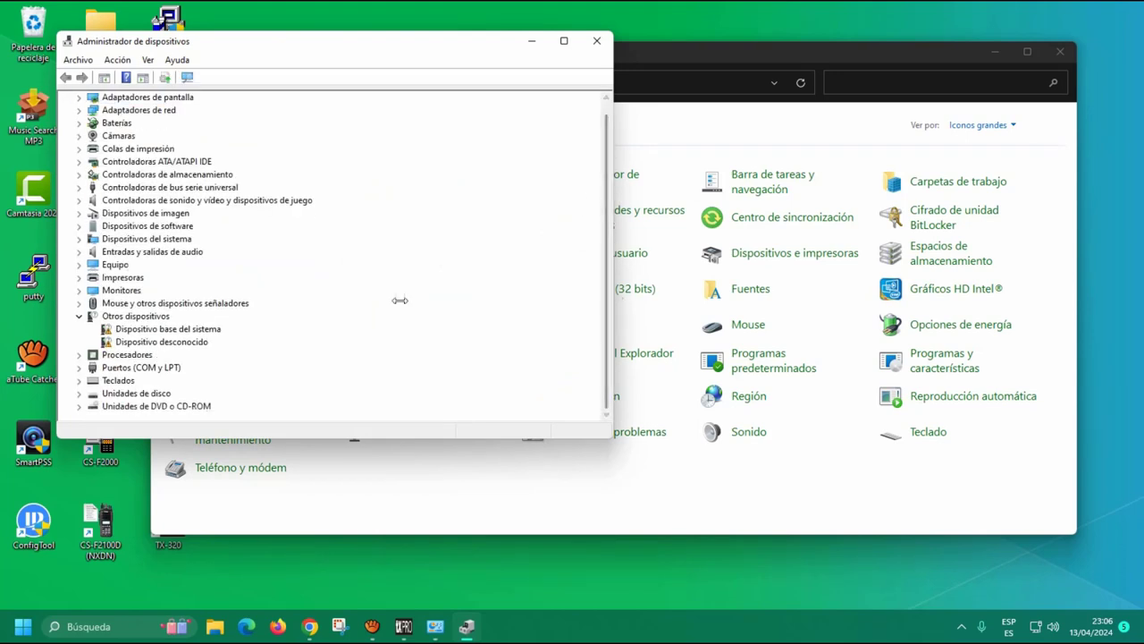
click(79, 368)
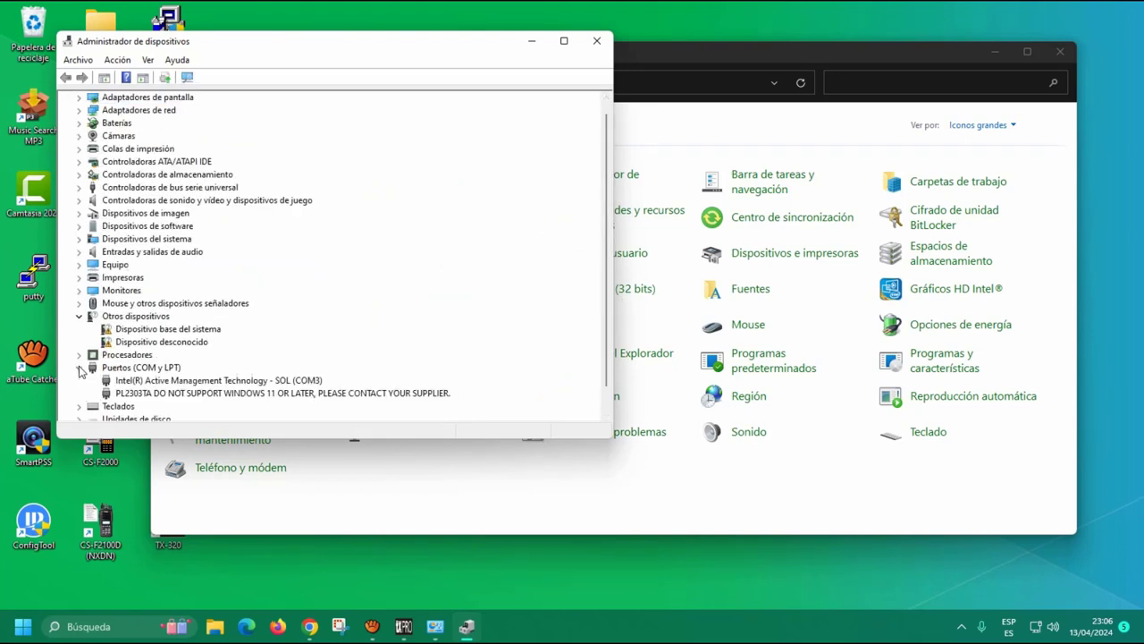
Uninstall the PL2303TA device under Puertos (COM y LPT), enabling the option to also remove its driver.
click(244, 396)
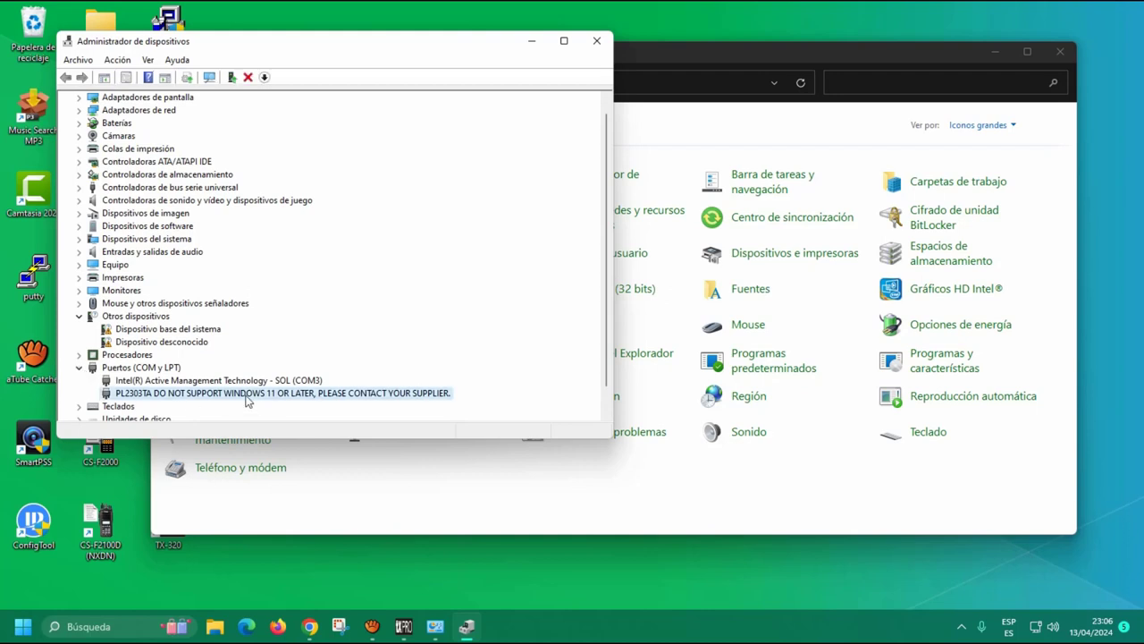
click(249, 79)
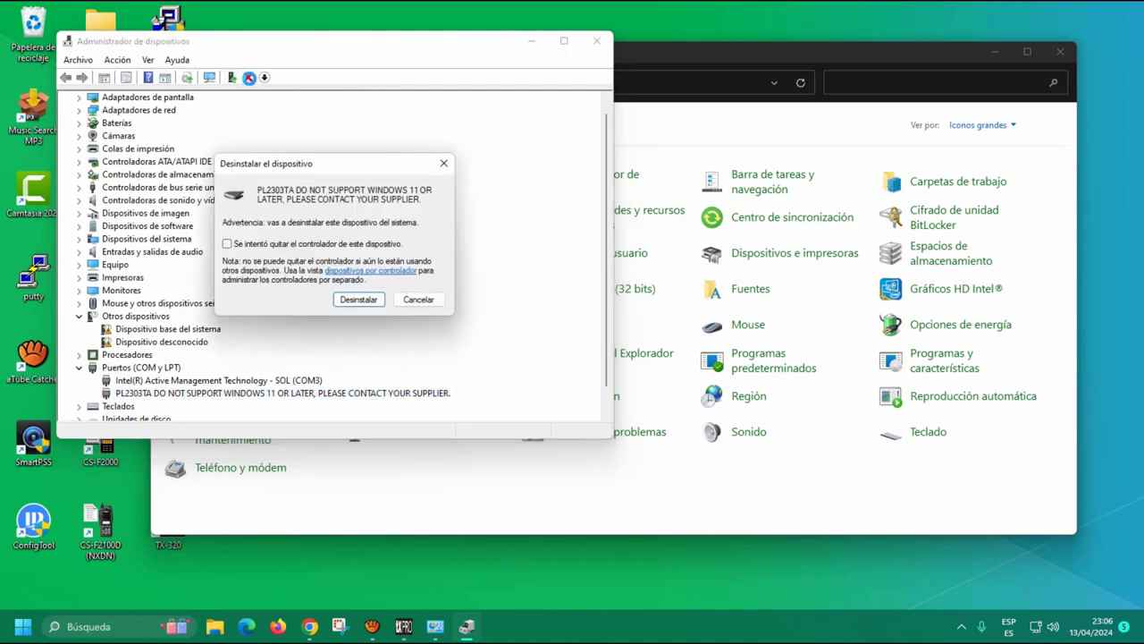
click(240, 249)
click(370, 303)
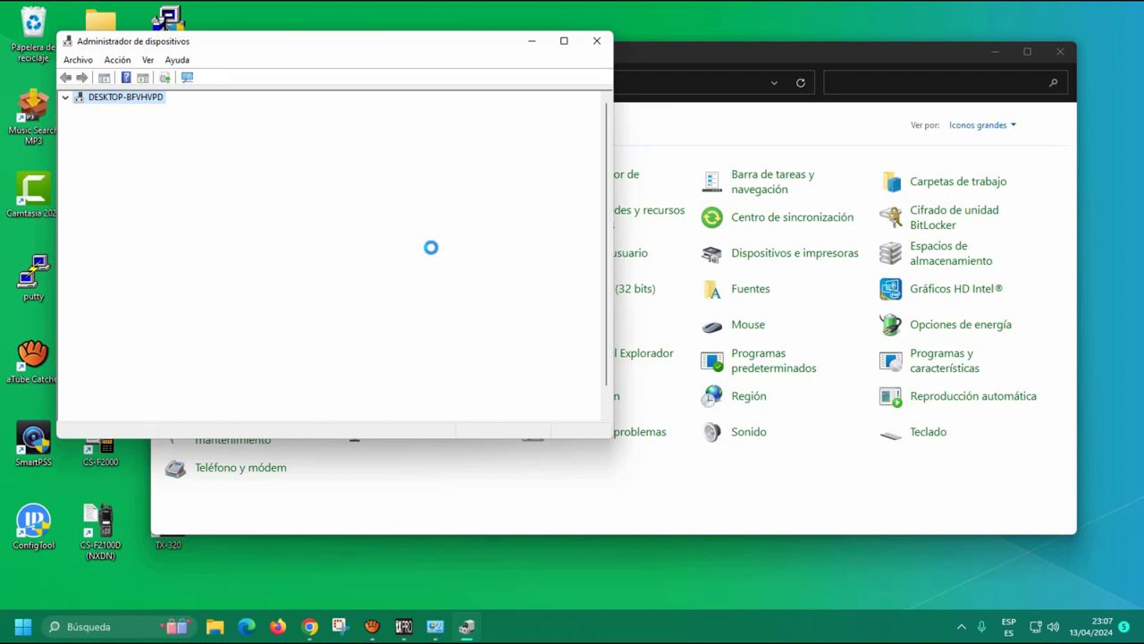
Uninstall the PL2303TA port that has reappeared under Puertos (COM y LPT), check the ports list and close Administrador de dispositivos.
scroll(433, 252, down, 1)
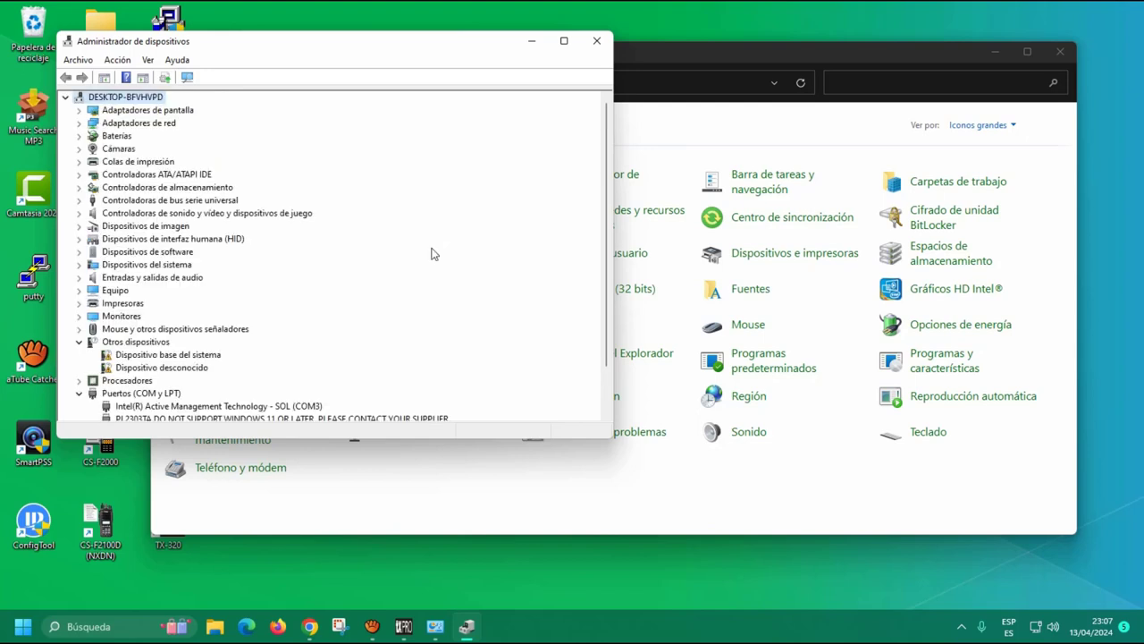
scroll(433, 250, down, 2)
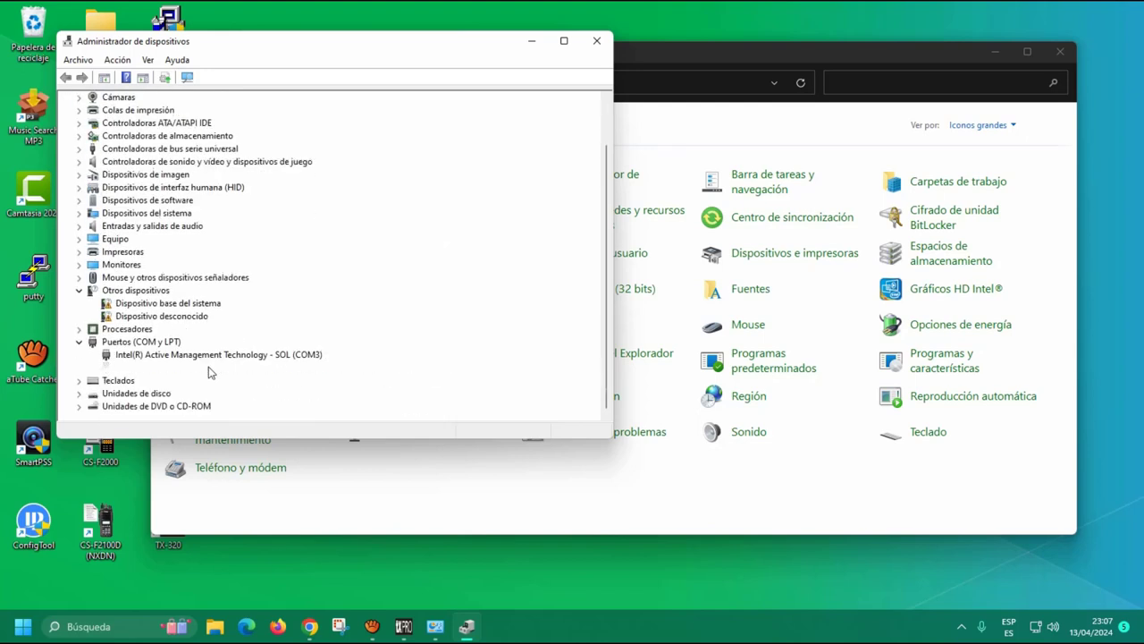
click(211, 368)
right_click(211, 373)
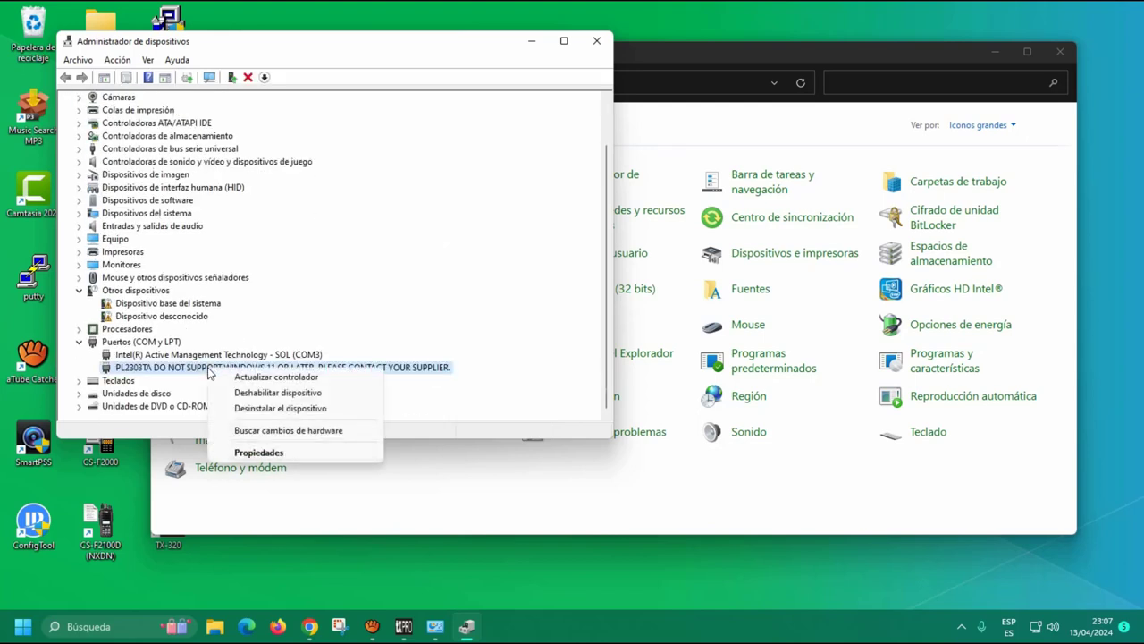
click(313, 409)
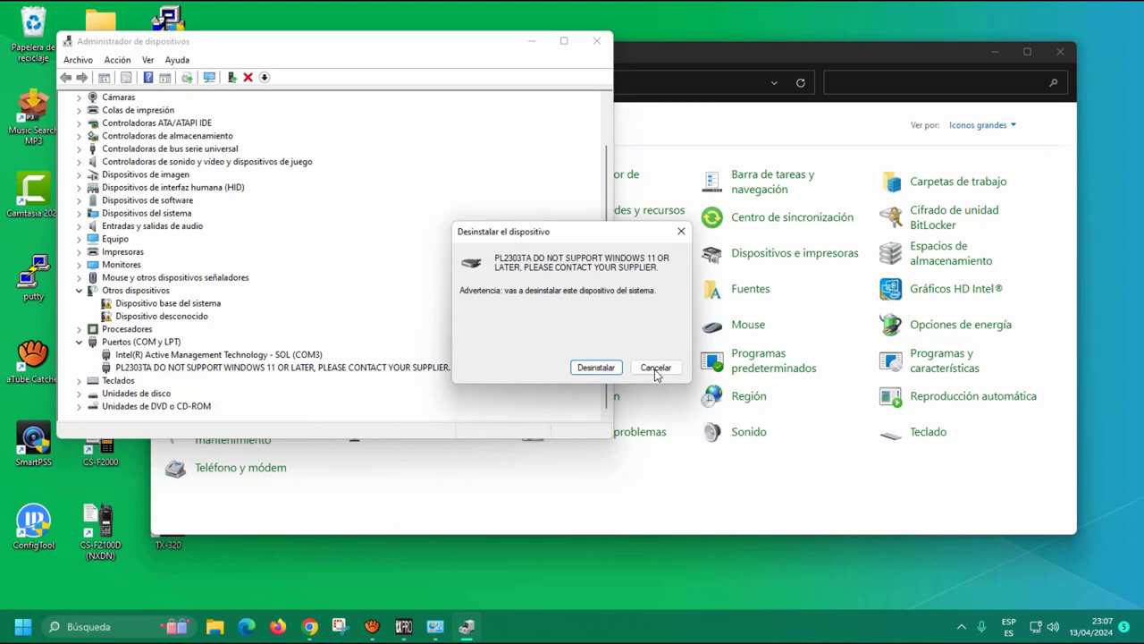
click(596, 368)
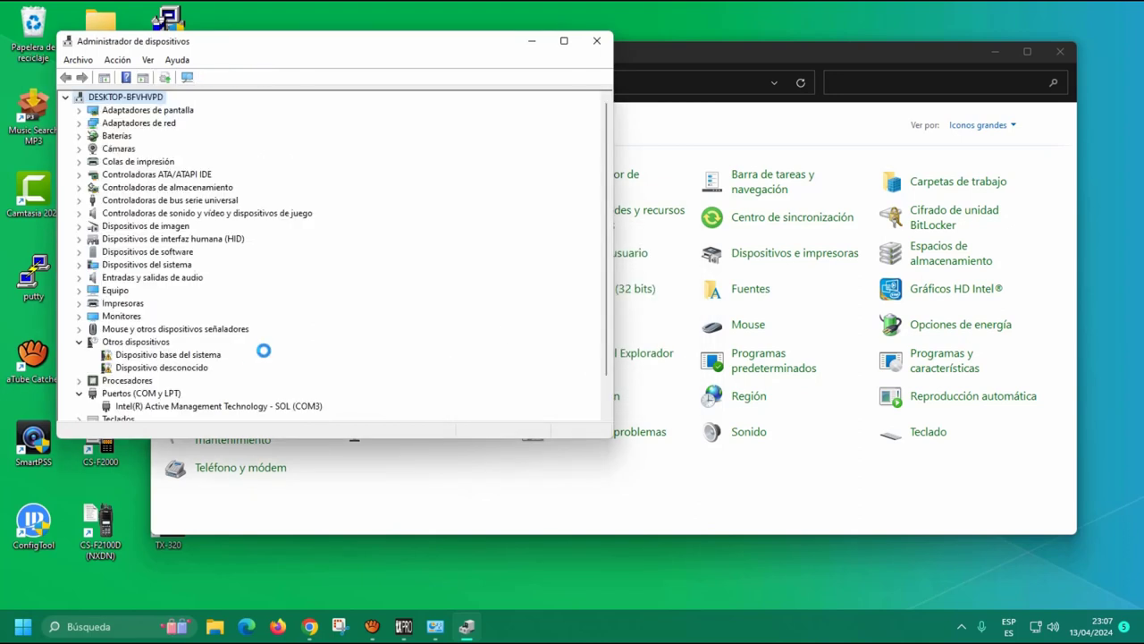
scroll(259, 355, down, 1)
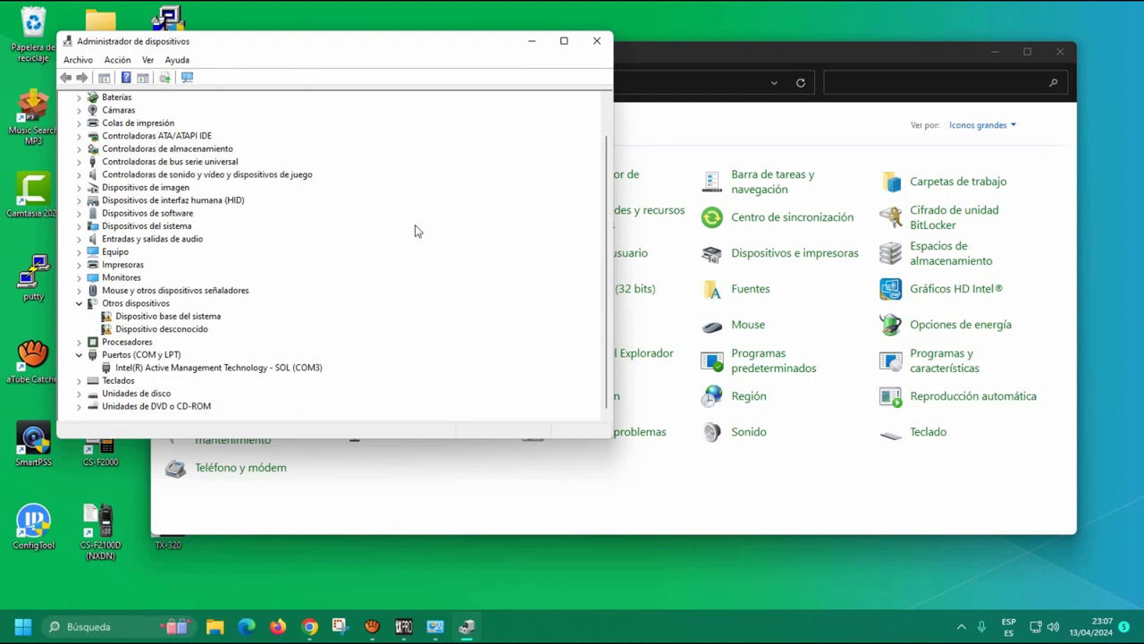
click(596, 40)
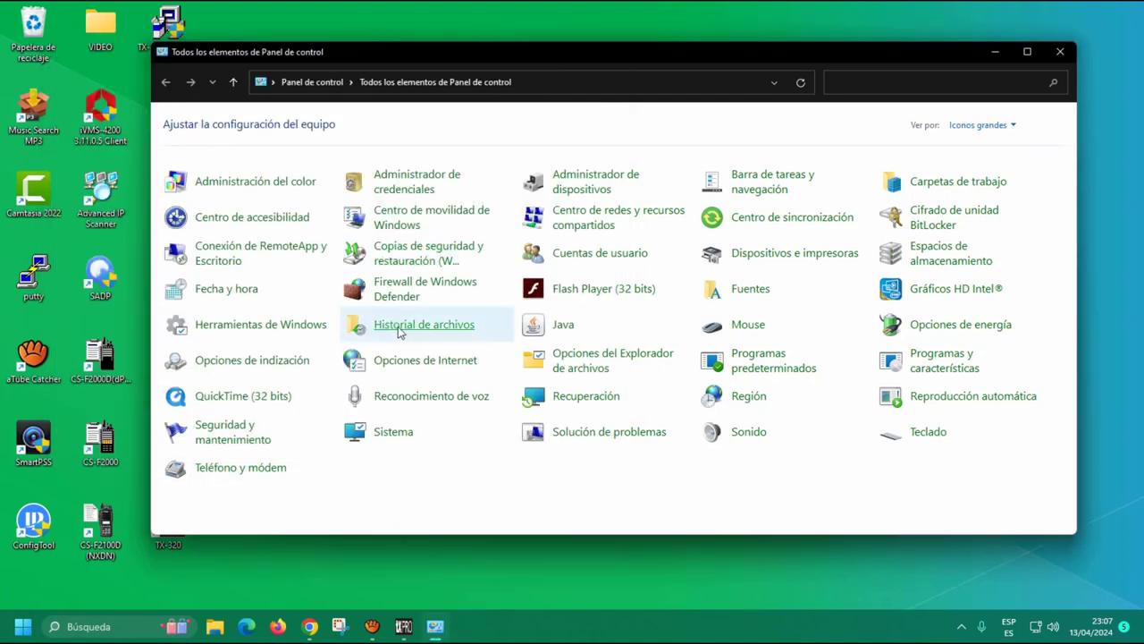
Switch to MEGA in Chrome and download Driver_Prolific_3_2_0_0 (Win7, Win8, Win10 en 32 y 64 bit).exe from the BAOFENG folder.
click(311, 627)
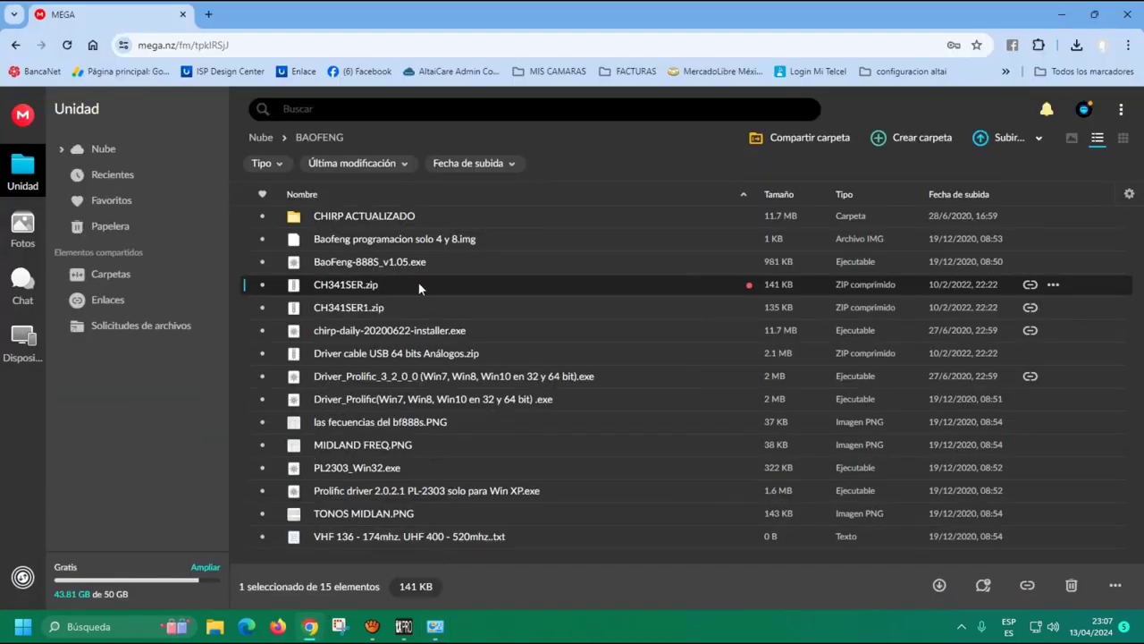
click(394, 379)
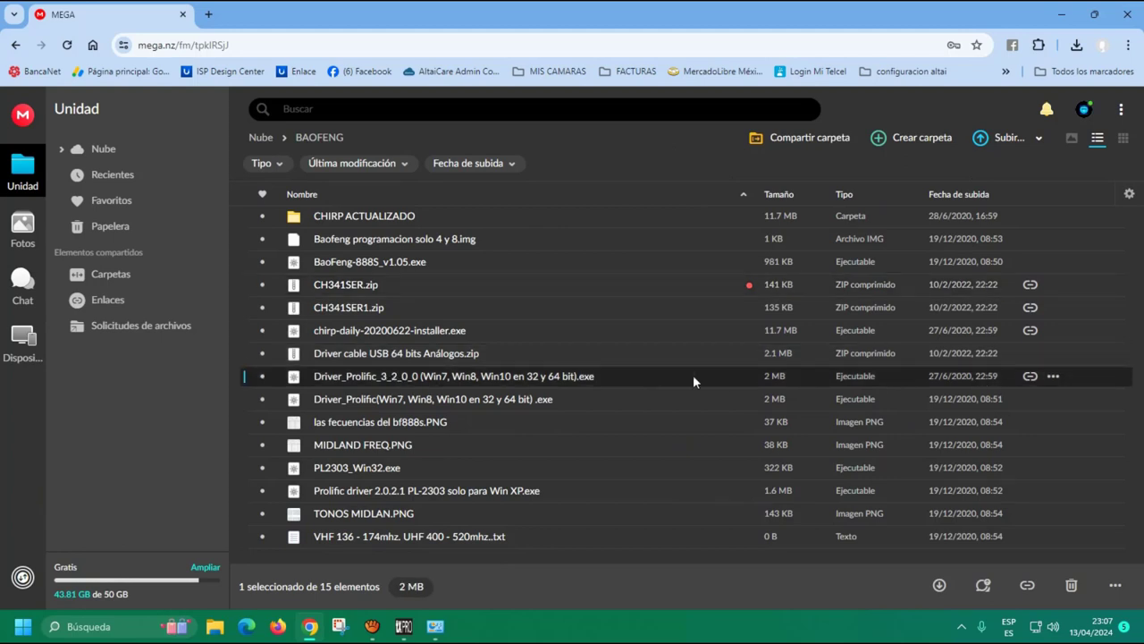
click(1054, 376)
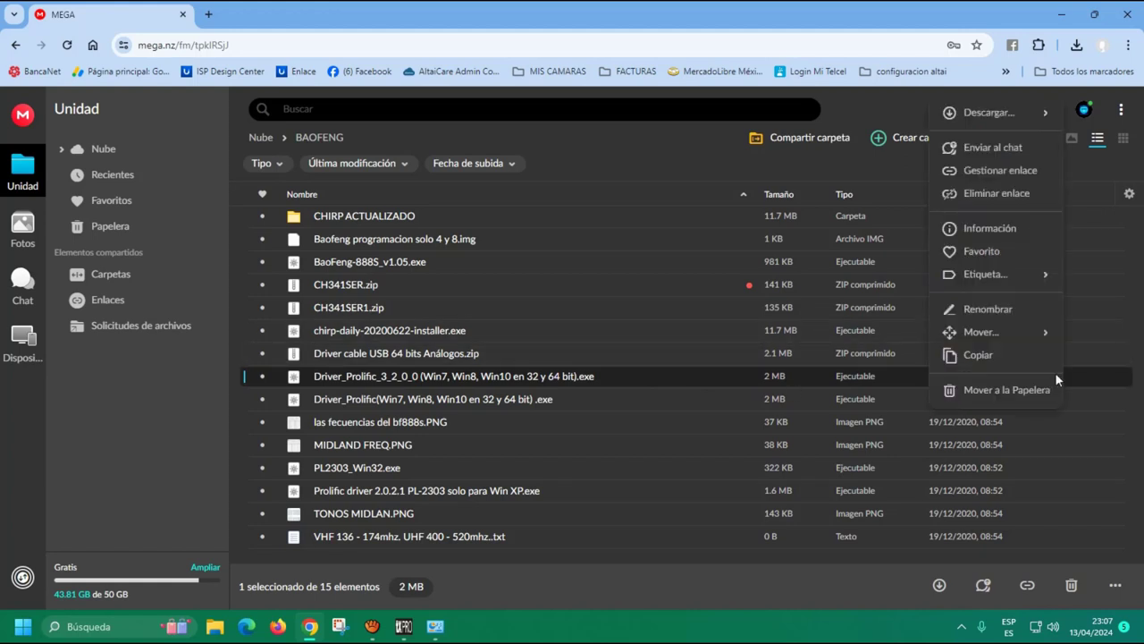
click(1000, 116)
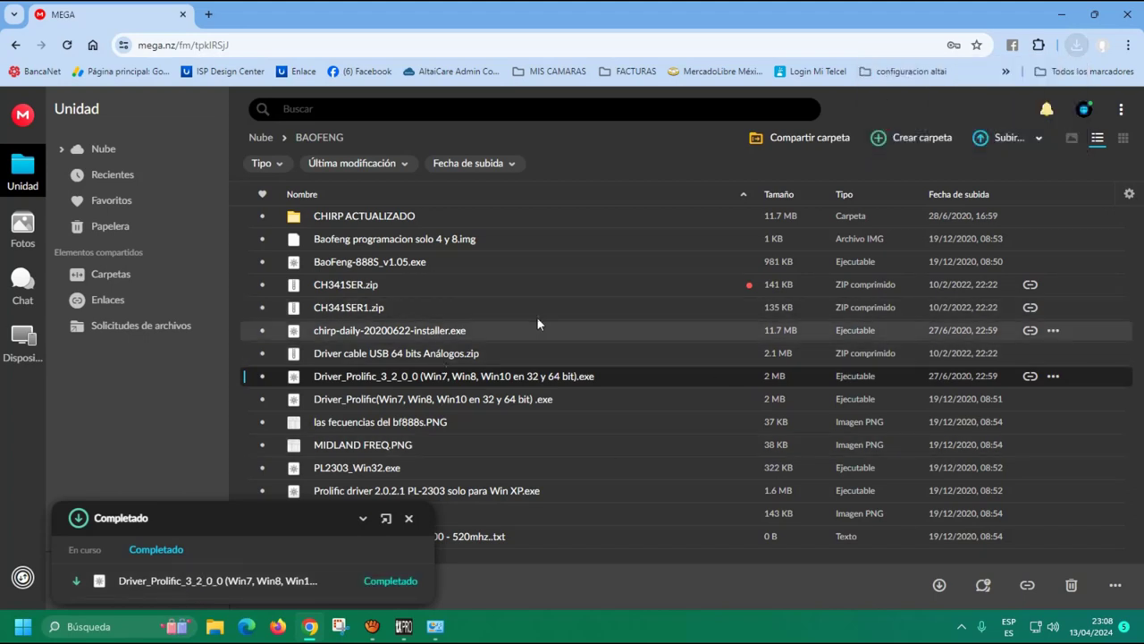
Run the downloaded Driver_Prolific_3_2_0_0 installer as administrator from the Descargas folder, then close that folder and minimize Chrome.
click(1077, 46)
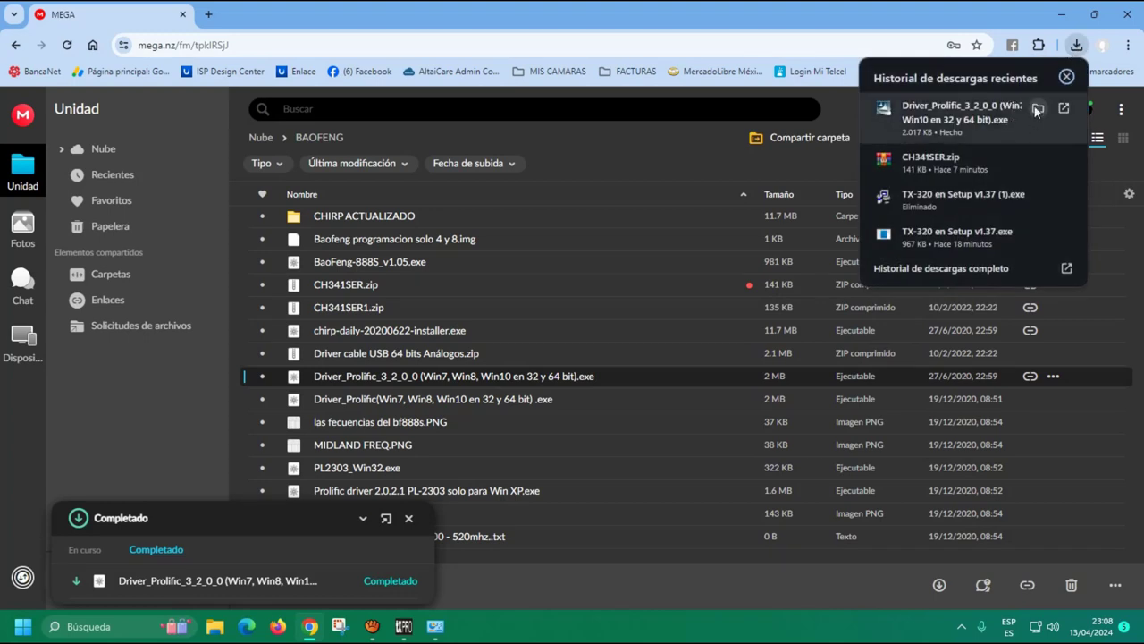
click(1038, 109)
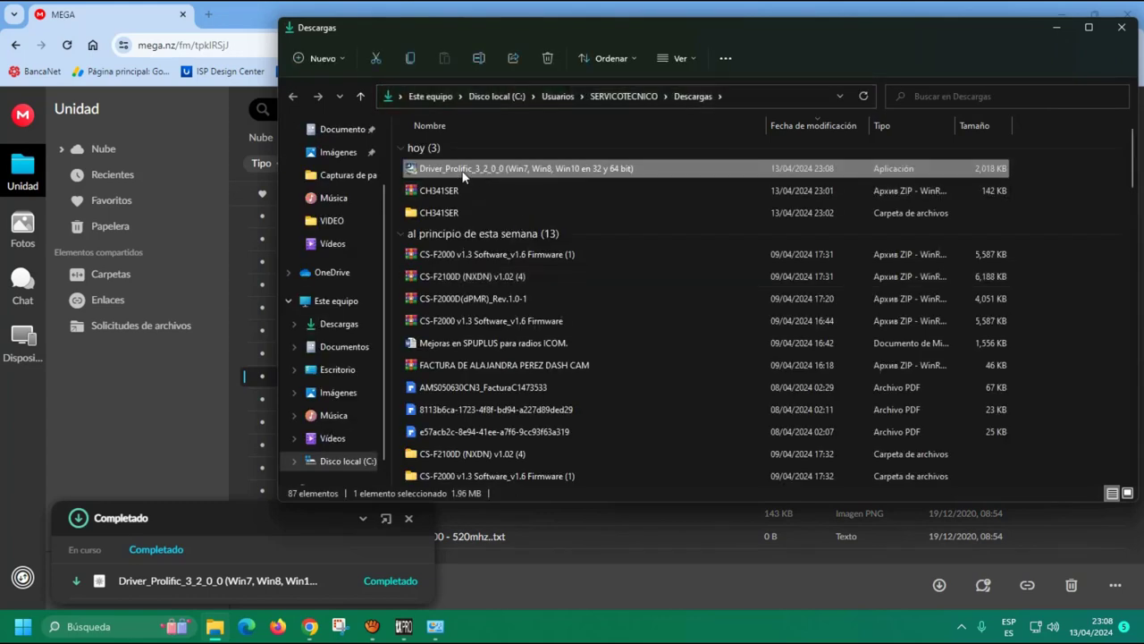
right_click(463, 176)
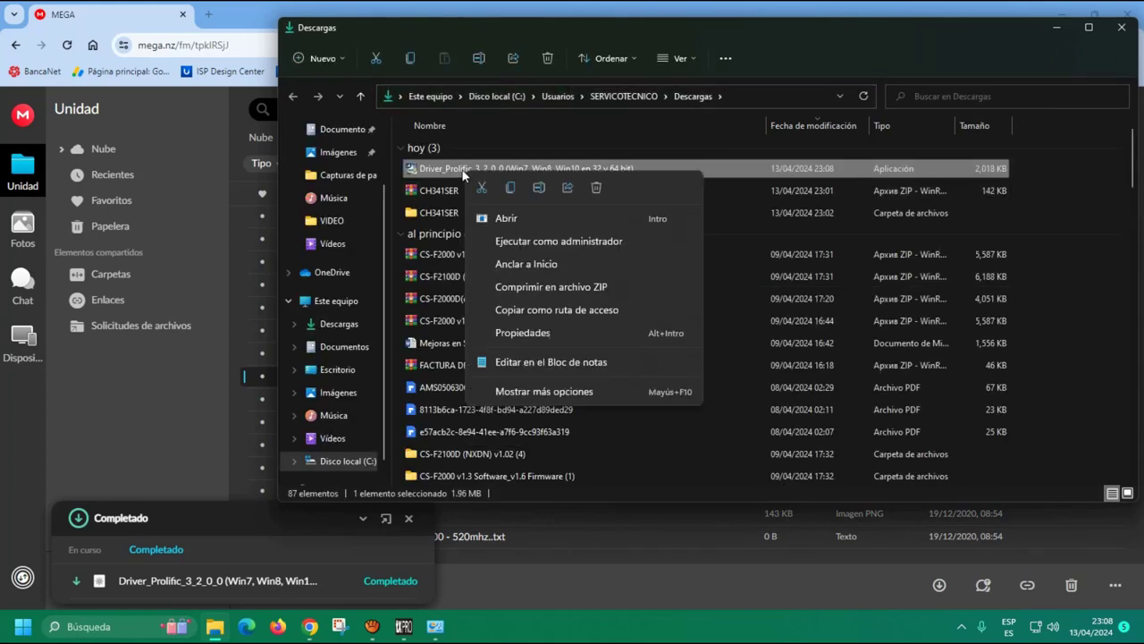
click(542, 235)
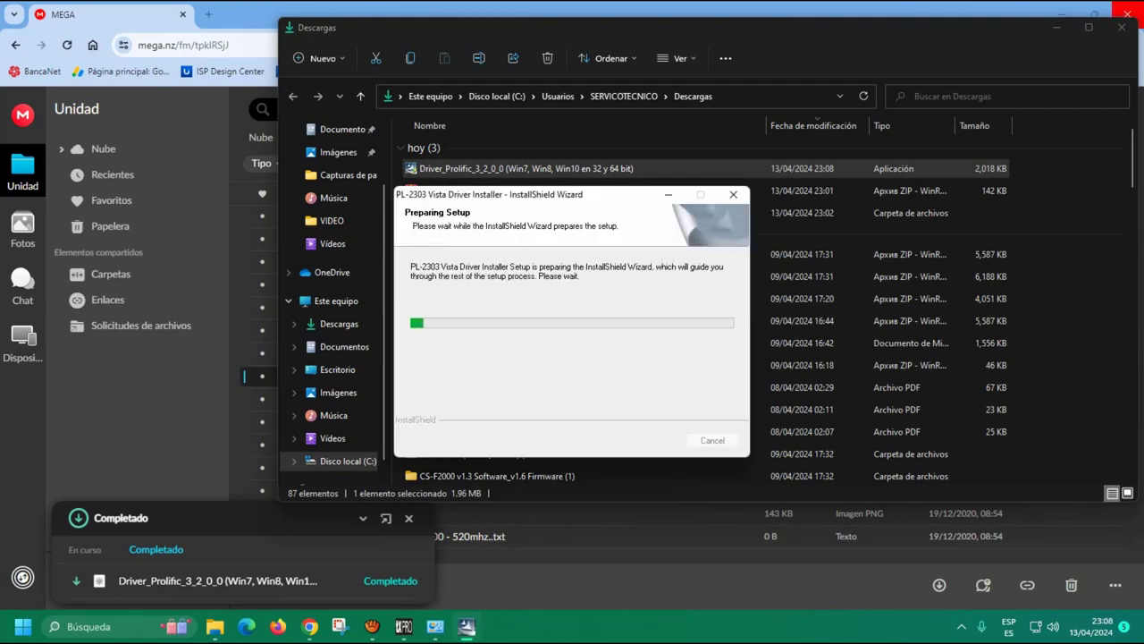
click(1121, 28)
click(1062, 14)
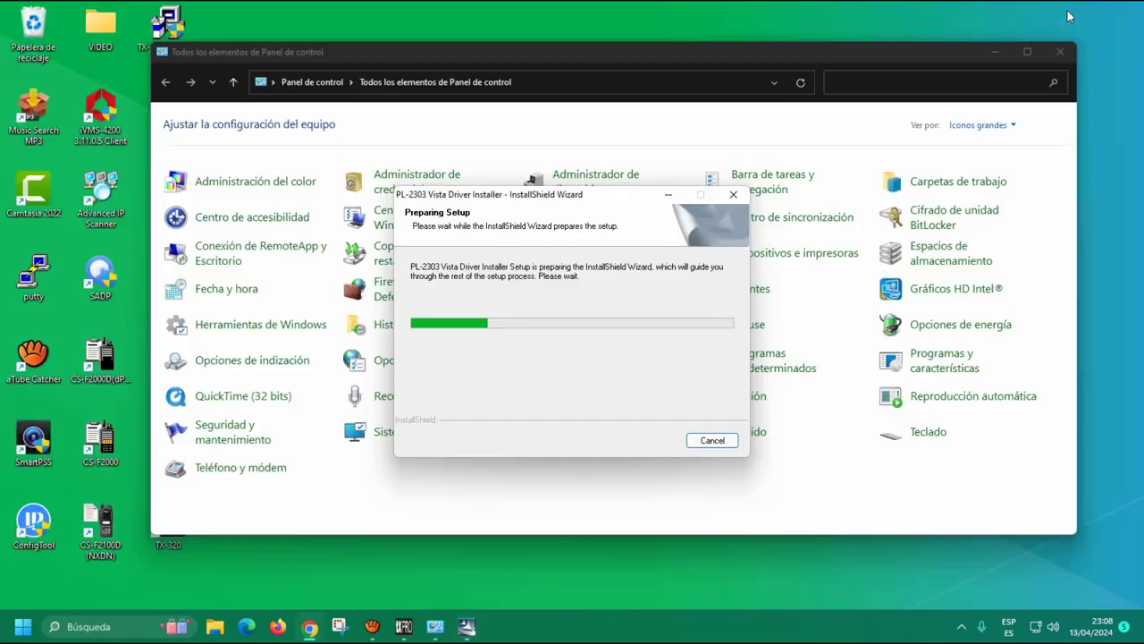
Close Panel de control and complete the PL-2303 Vista Driver Installer wizard, accepting the license agreement.
click(1058, 51)
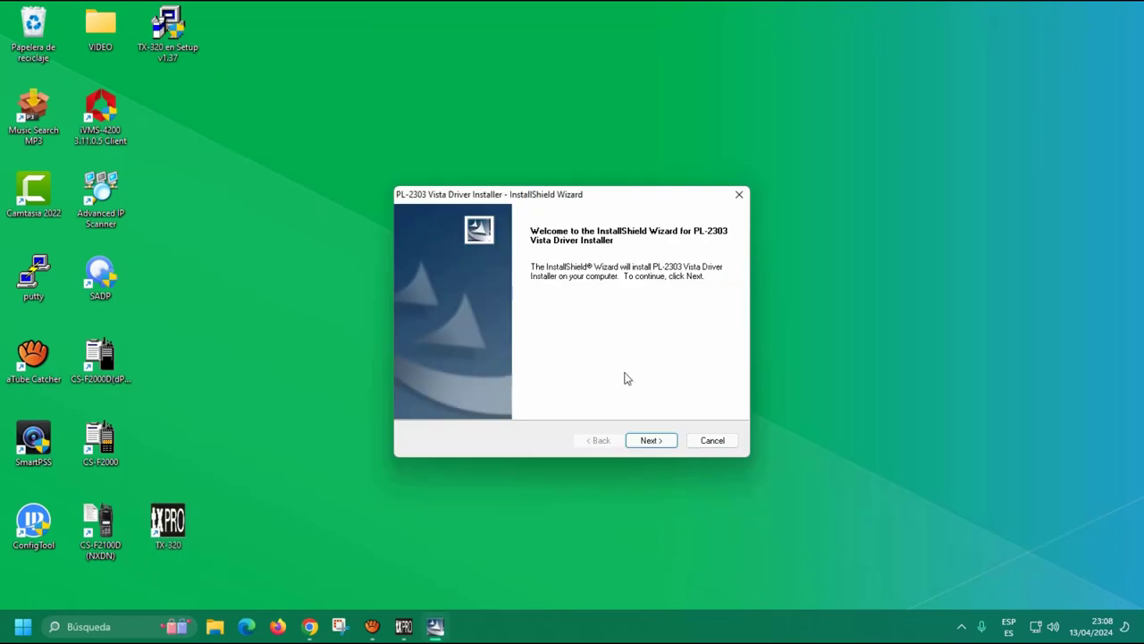
click(649, 441)
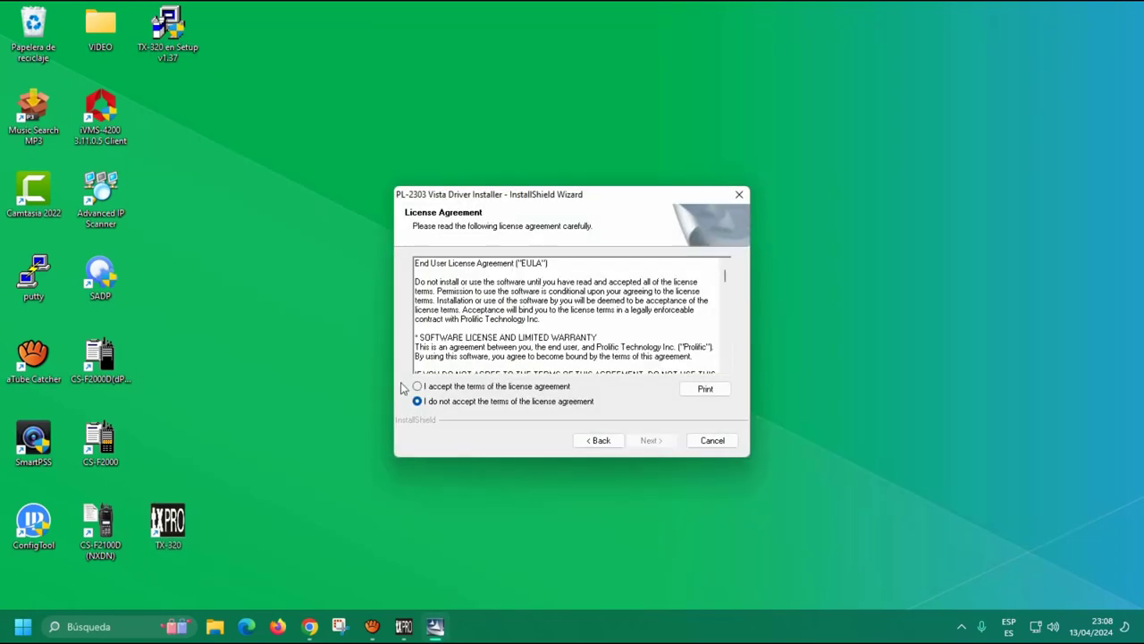
click(418, 386)
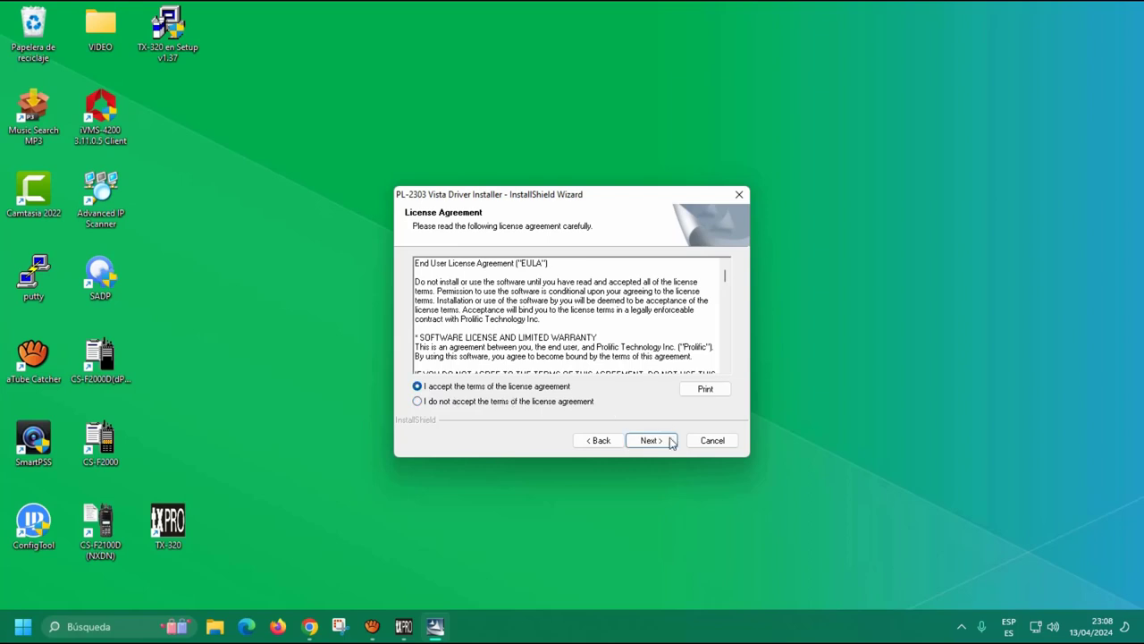
click(671, 441)
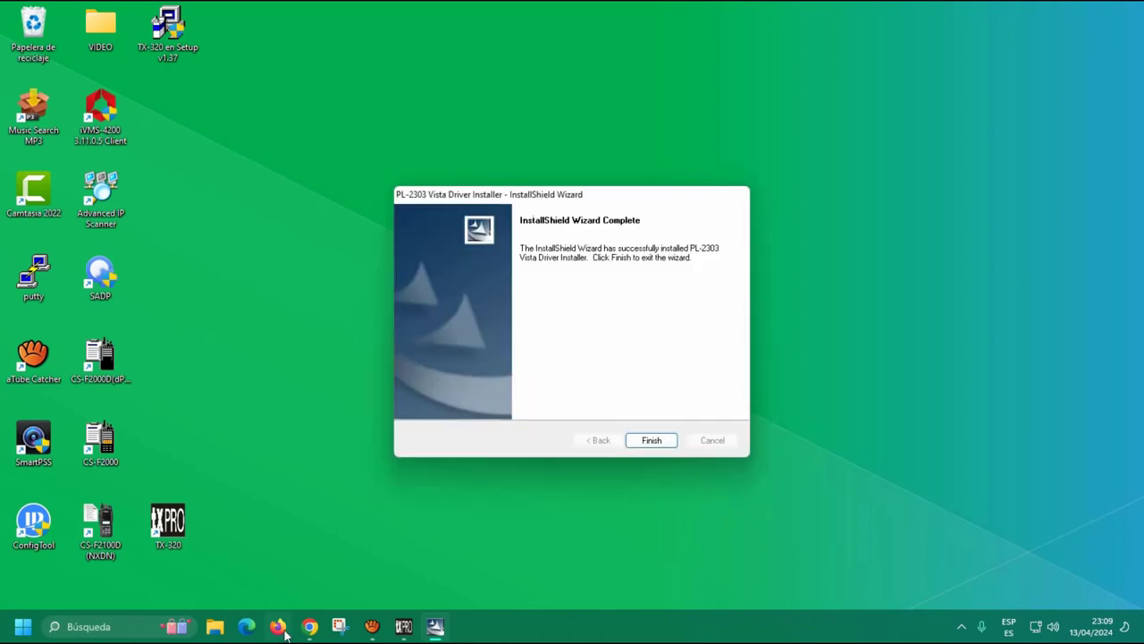
click(669, 442)
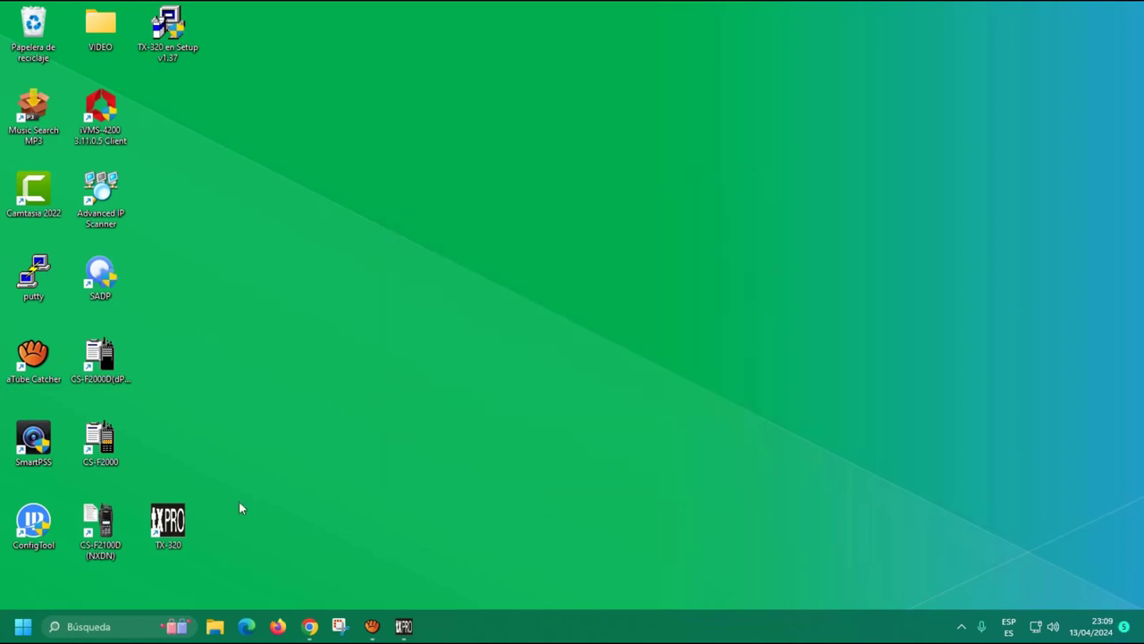
Find Panel de control through a Windows search for "panel" and open Administrador de dispositivos from it.
click(79, 623)
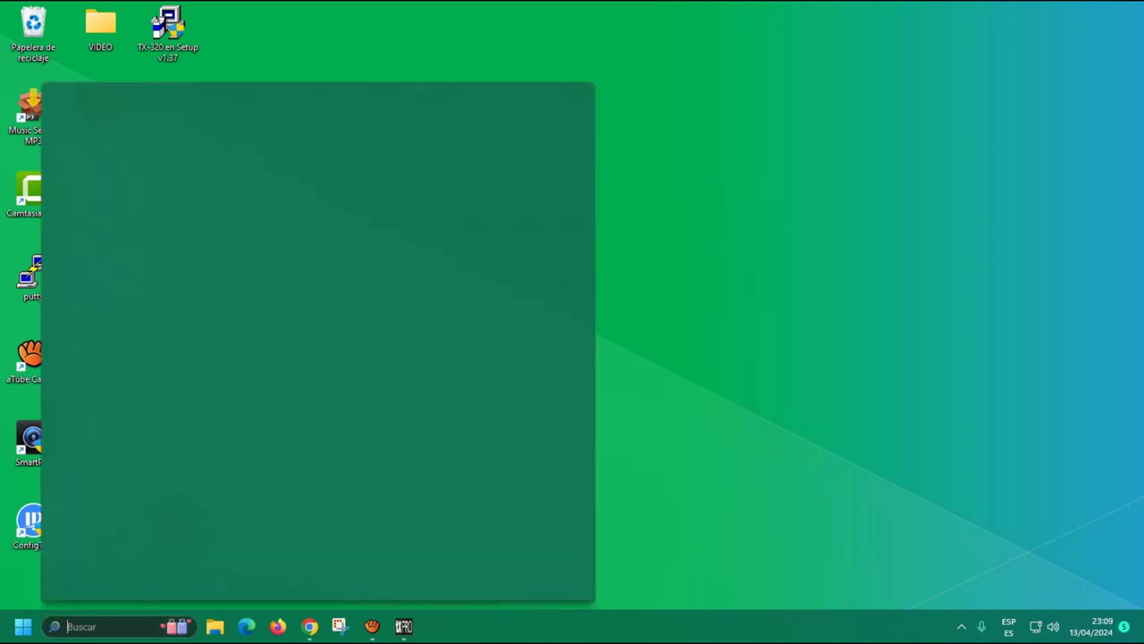
text(panel)
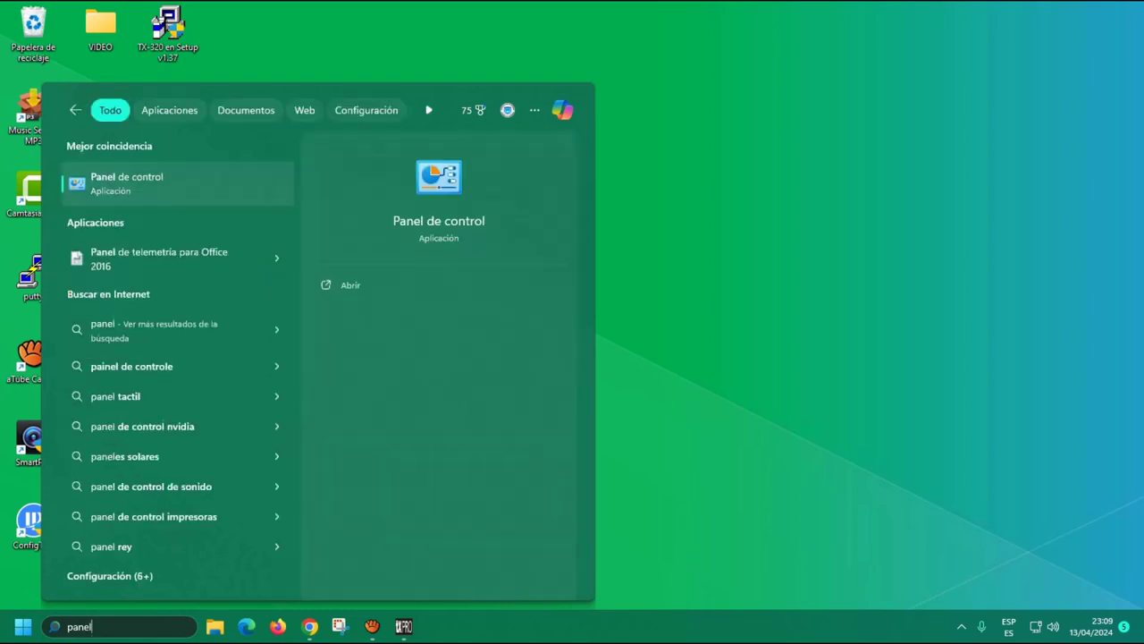
key(Escape)
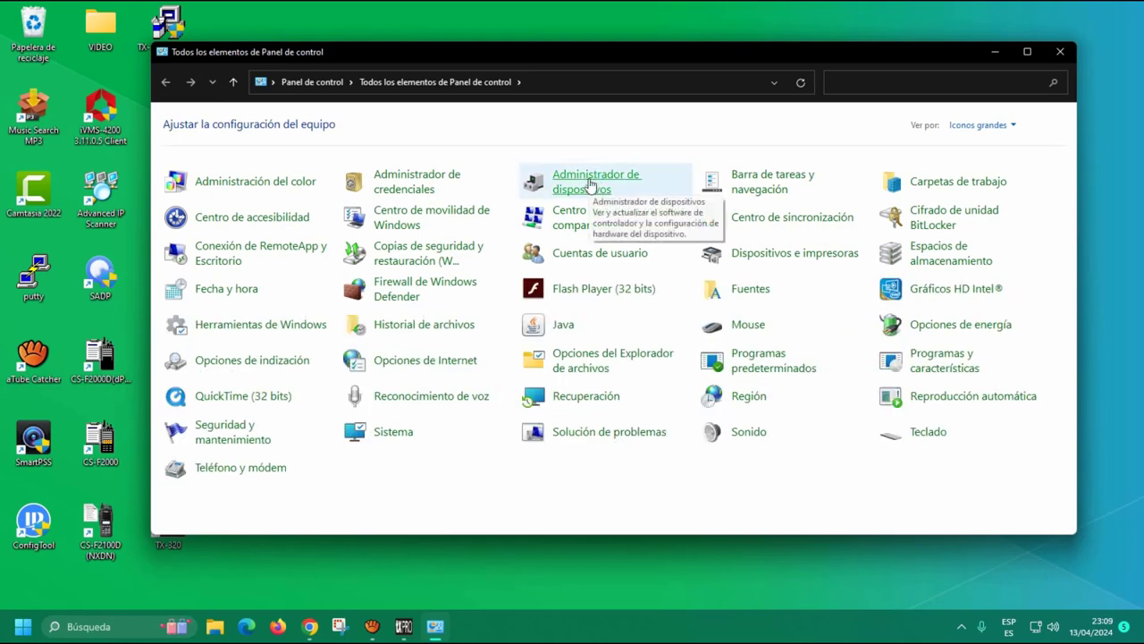
click(590, 181)
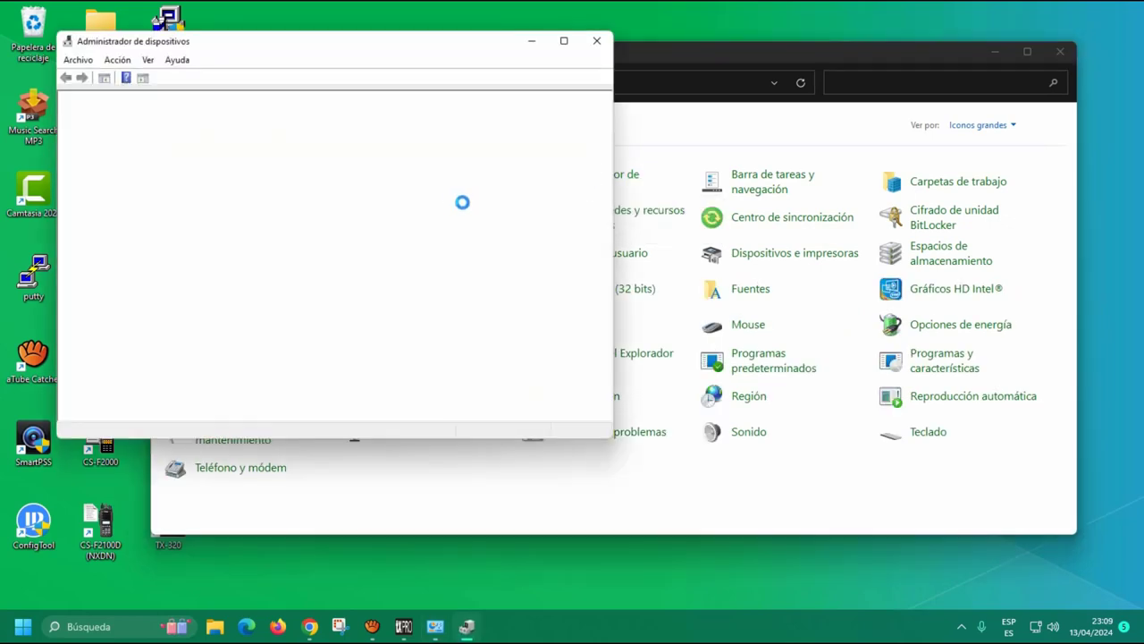
Check the Prolific USB-to-Serial port's COM number under Puertos (COM y LPT), then close Administrador de dispositivos and Panel de control.
scroll(307, 235, down, 1)
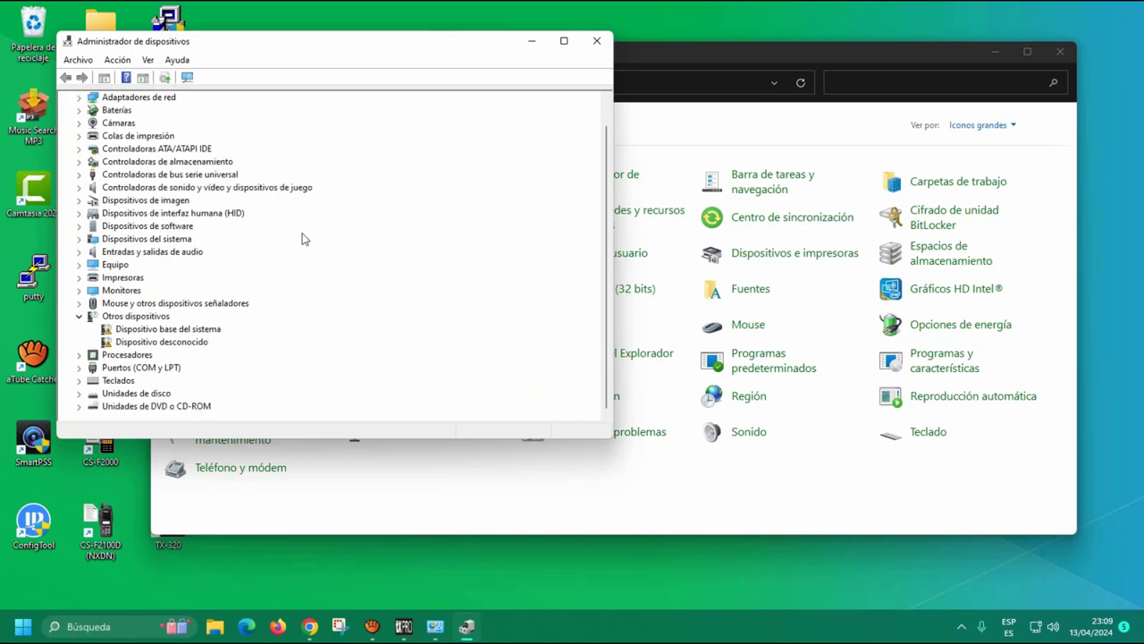
click(80, 368)
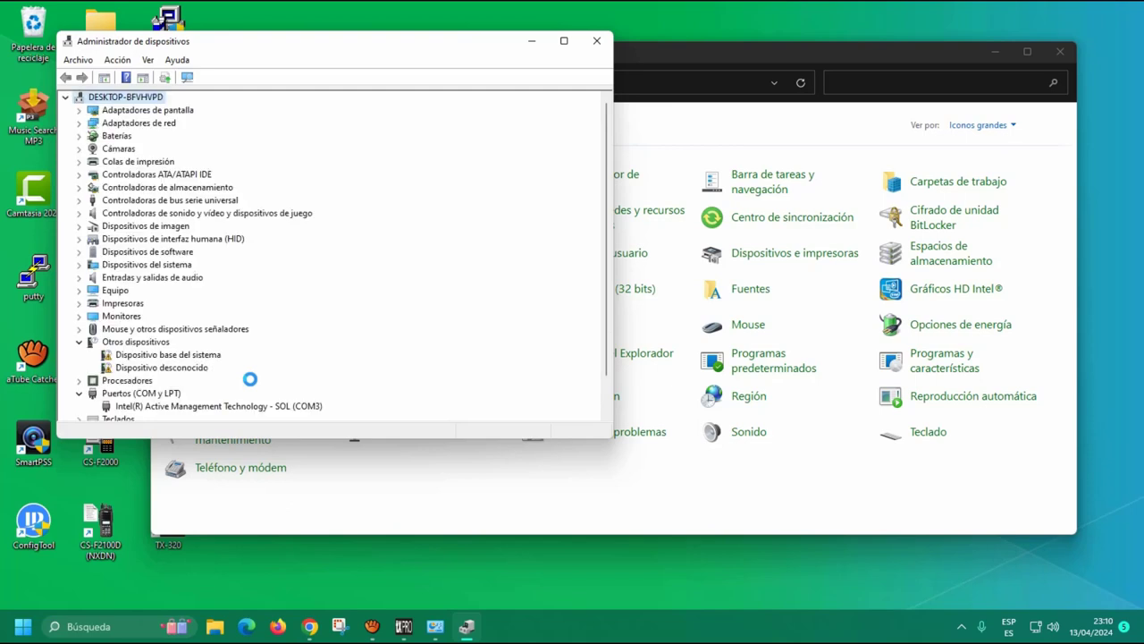
scroll(313, 333, down, 1)
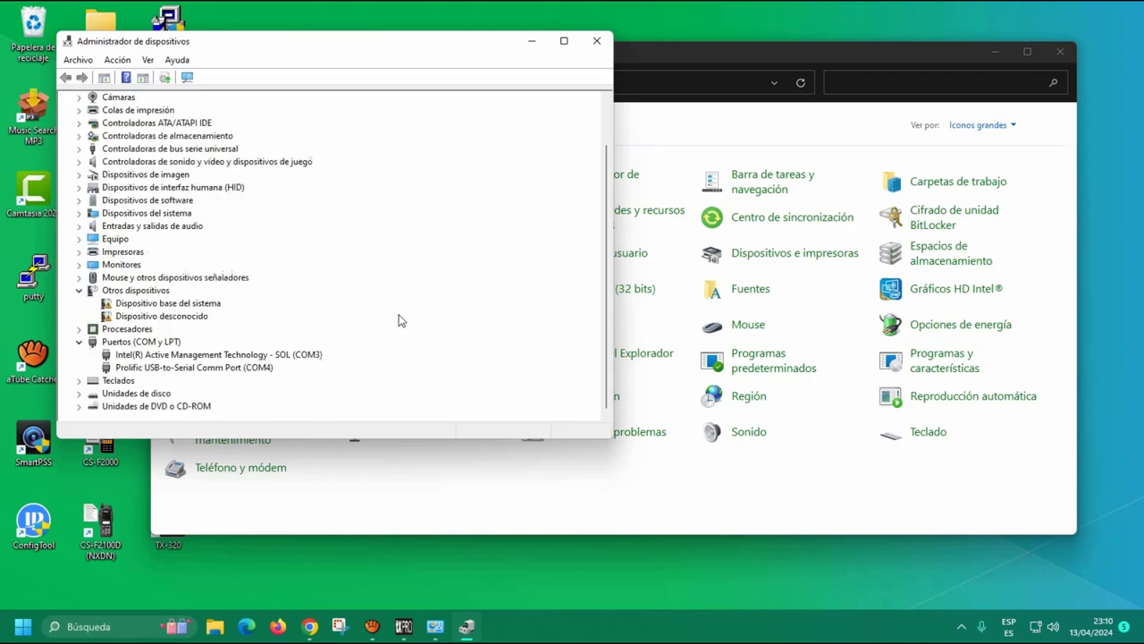
click(204, 370)
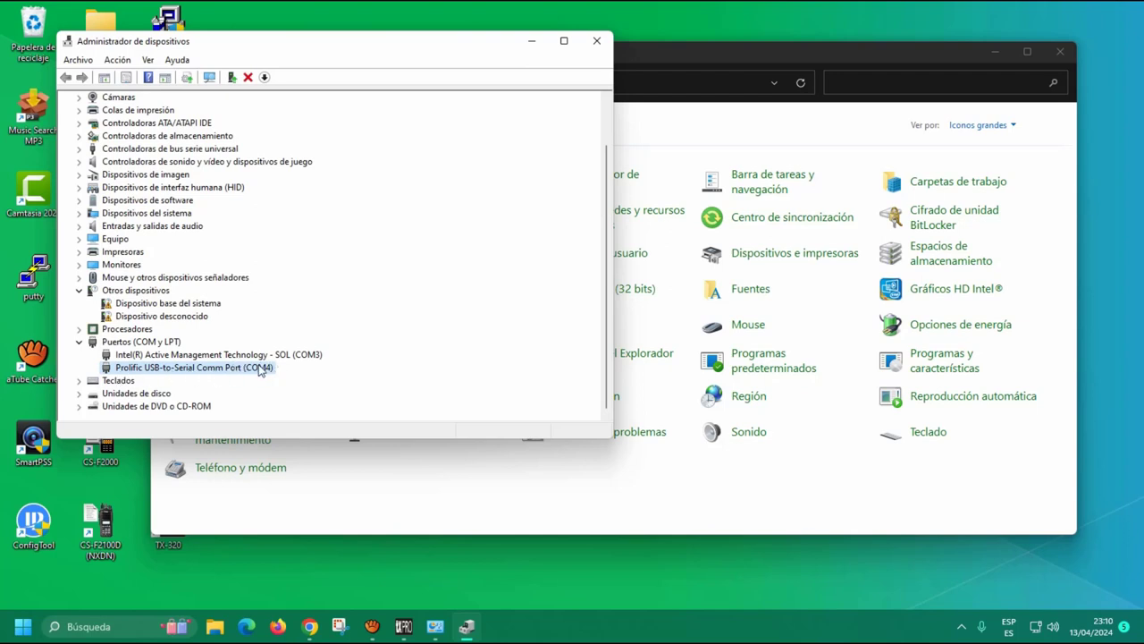
click(597, 41)
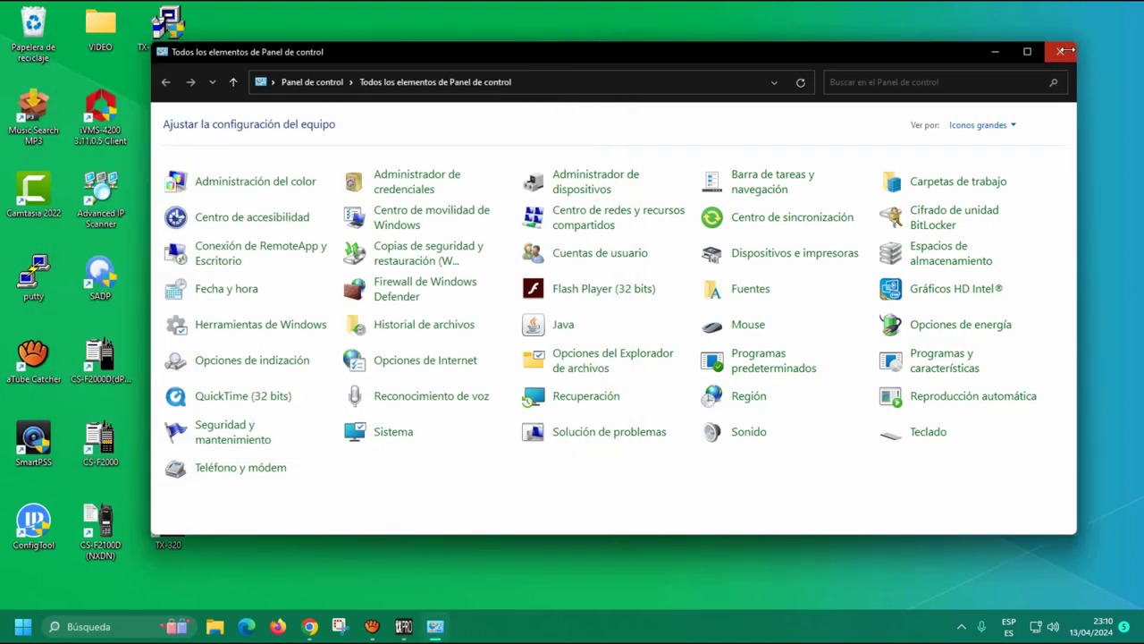
click(1060, 51)
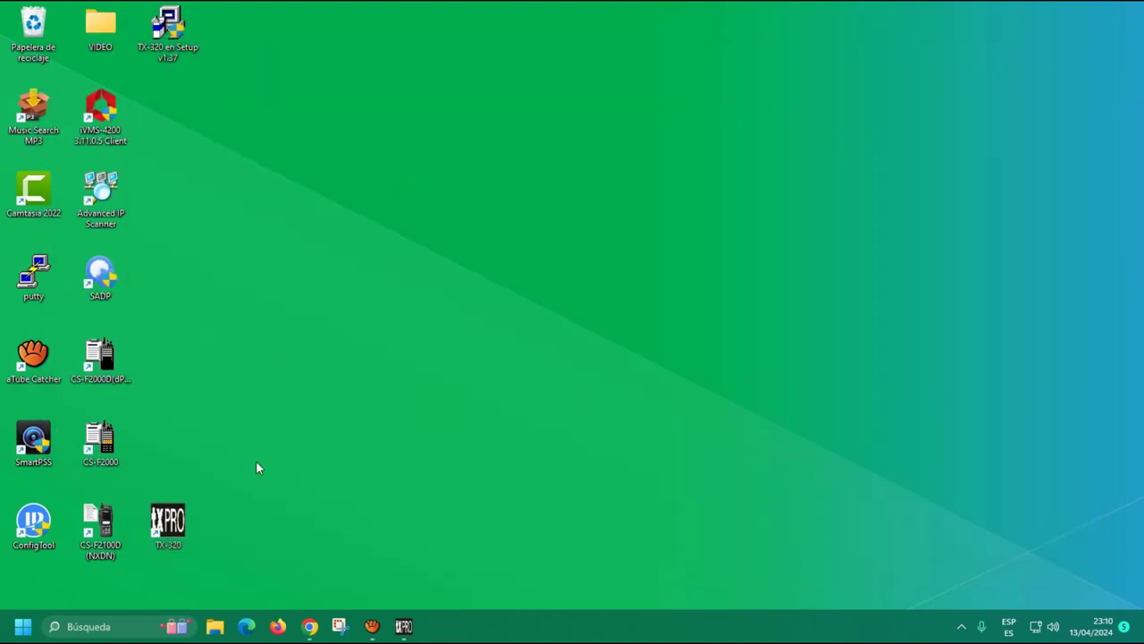
Switch to the TX-320 software and set its communication port to COM4.
click(409, 627)
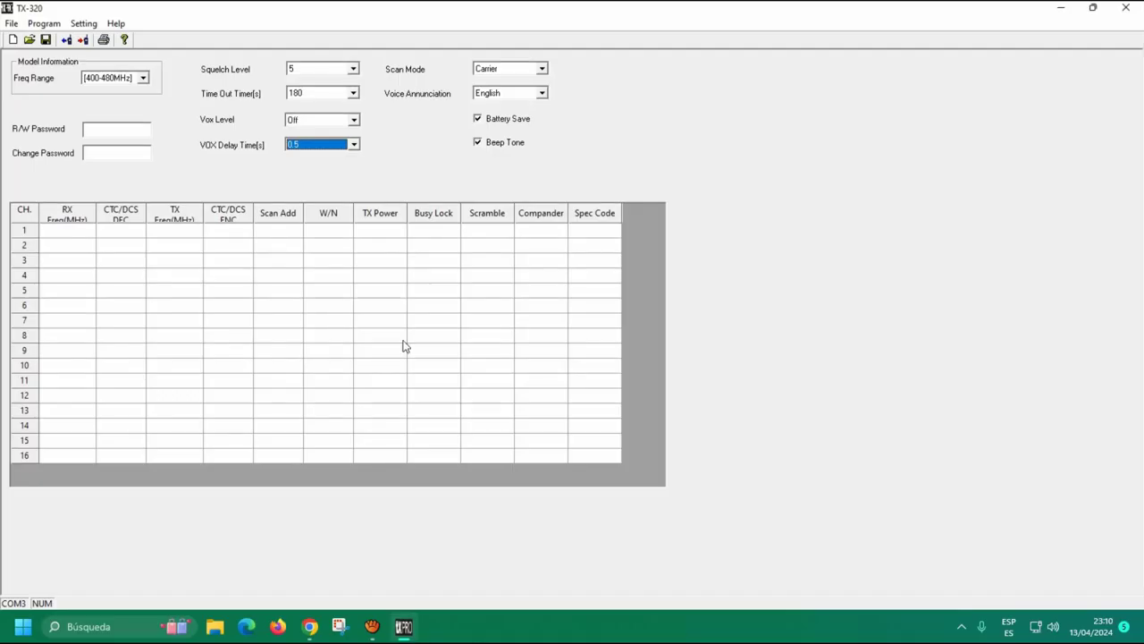
click(84, 23)
mouse_move(116, 23)
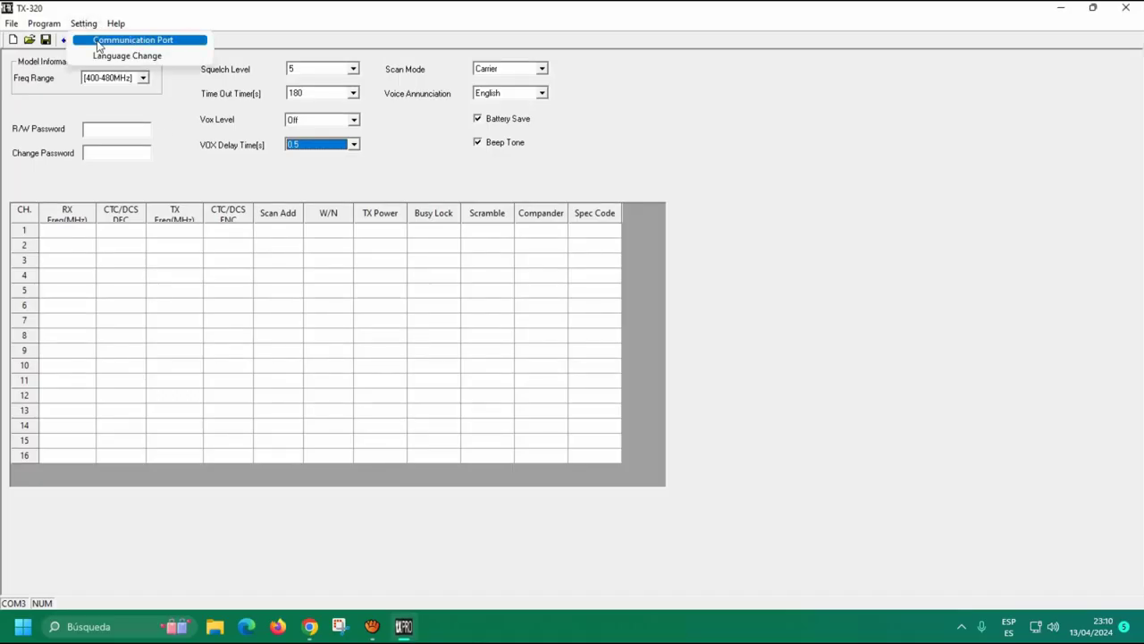
click(98, 40)
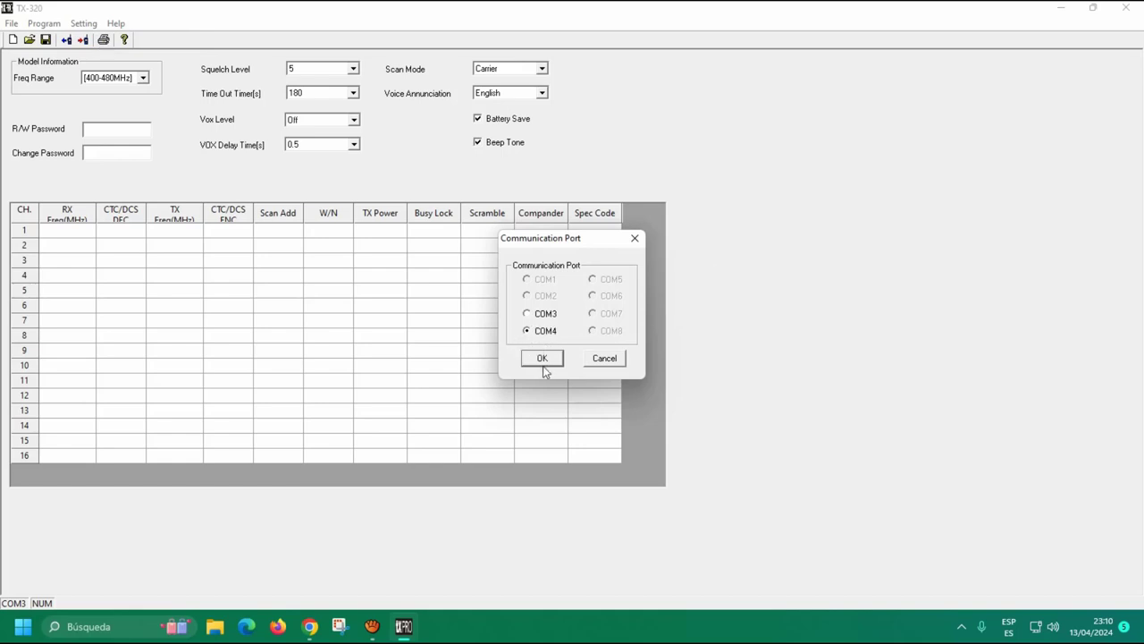
click(540, 360)
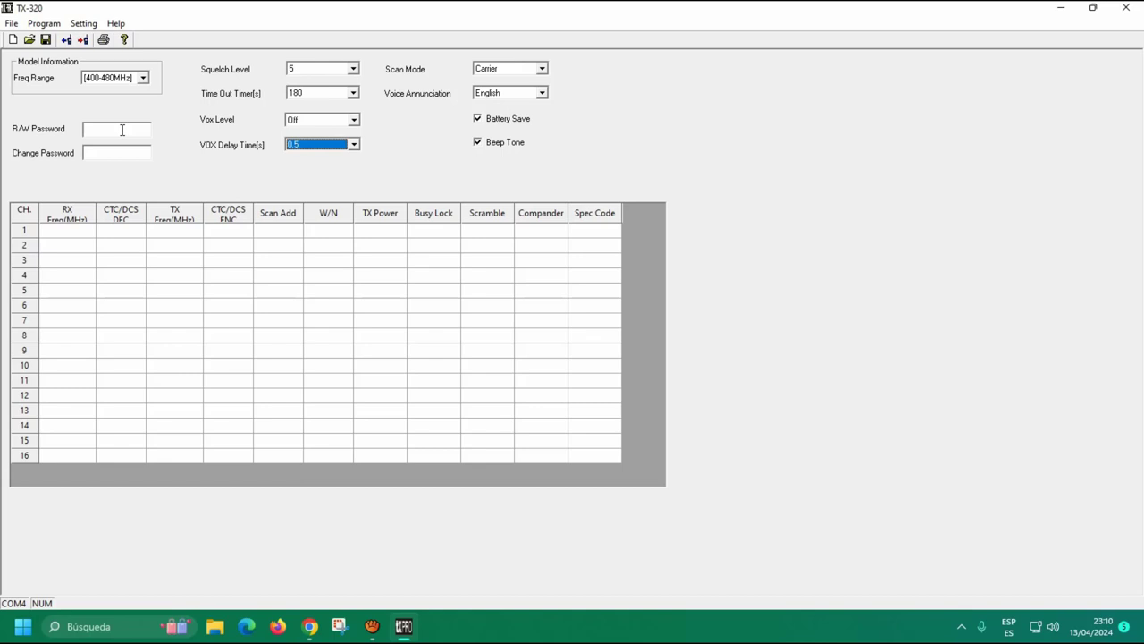
Read the stored channel data from the radio and check the Freq Range options.
click(55, 27)
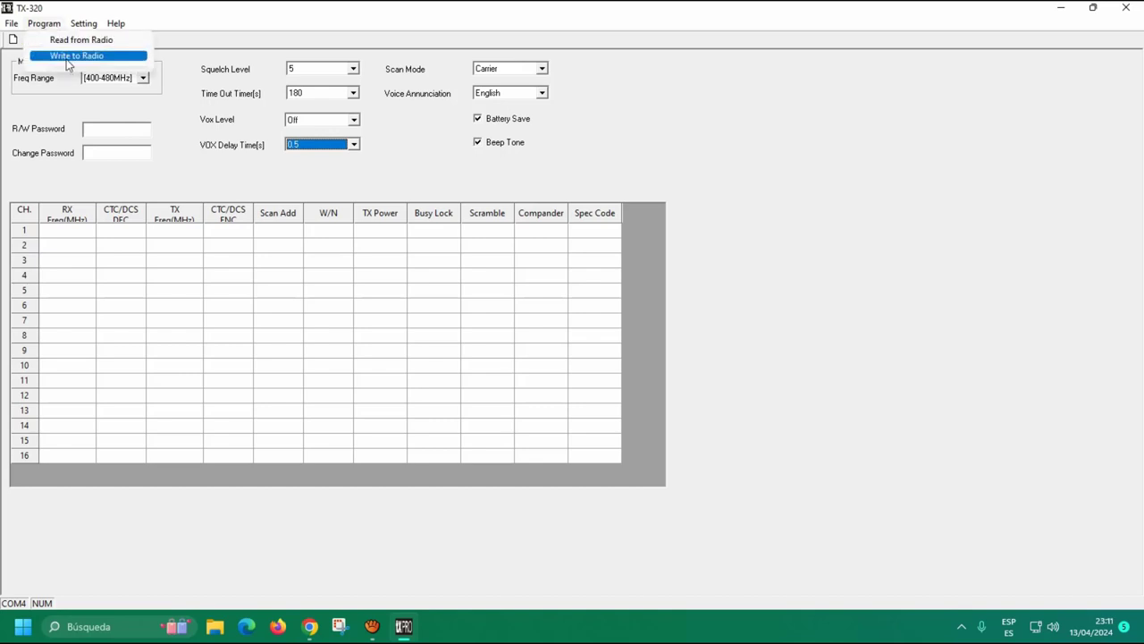
click(199, 29)
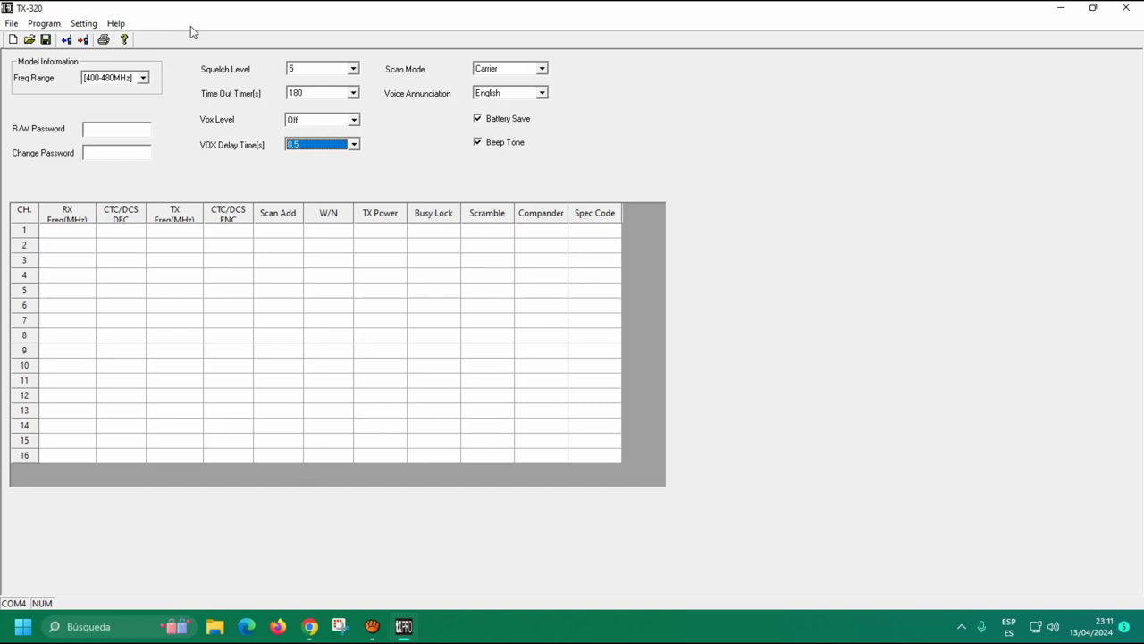
click(66, 42)
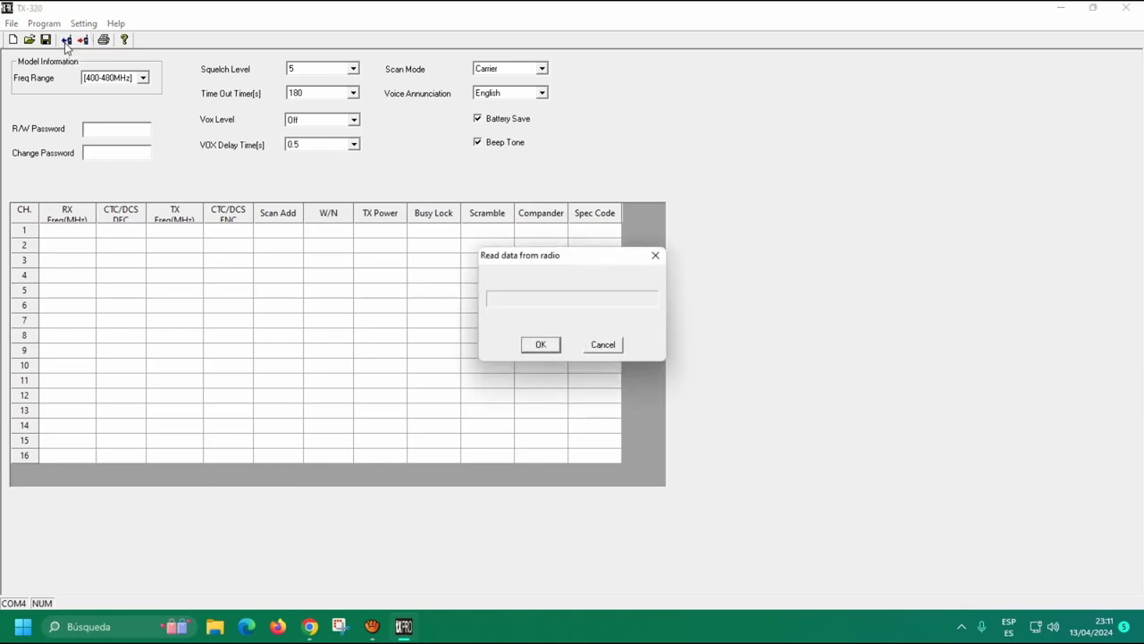
click(541, 345)
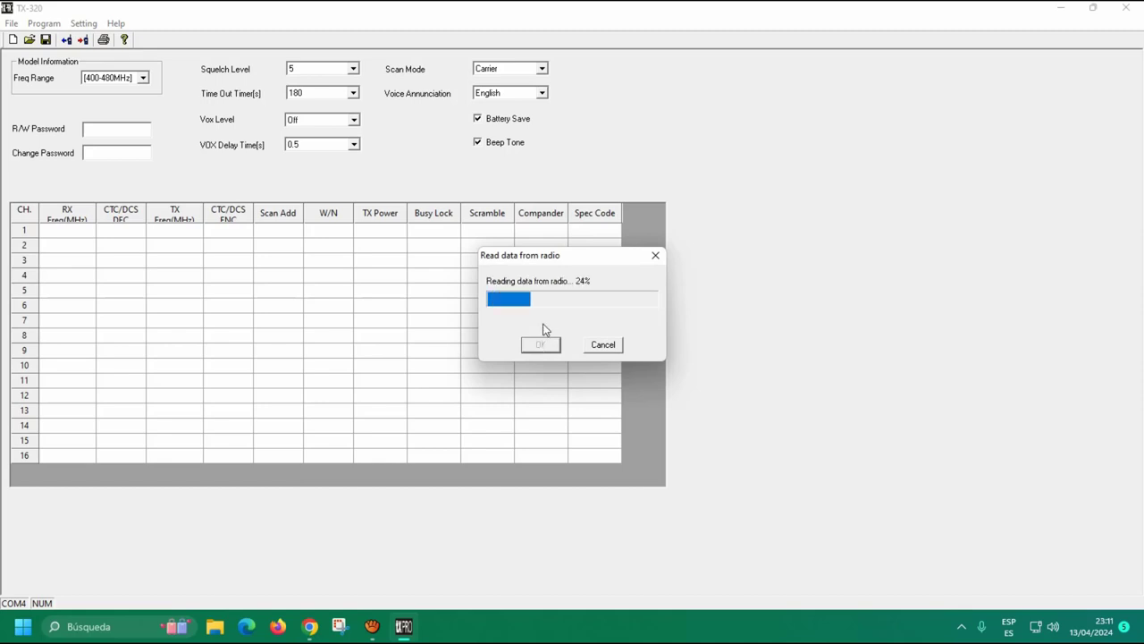
click(656, 256)
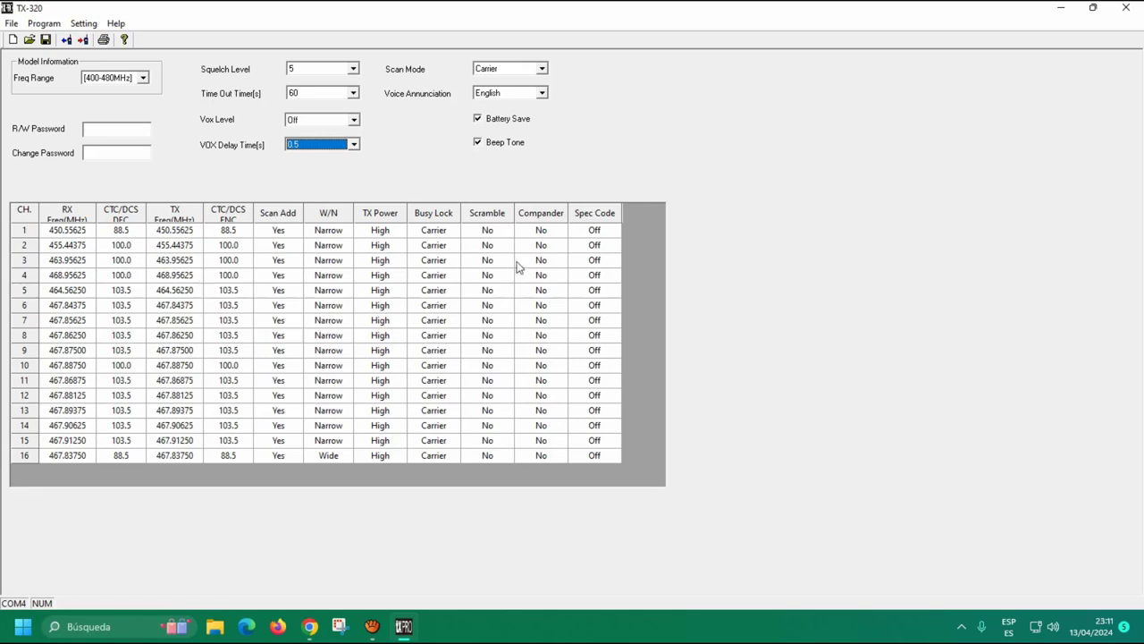
click(143, 79)
click(165, 85)
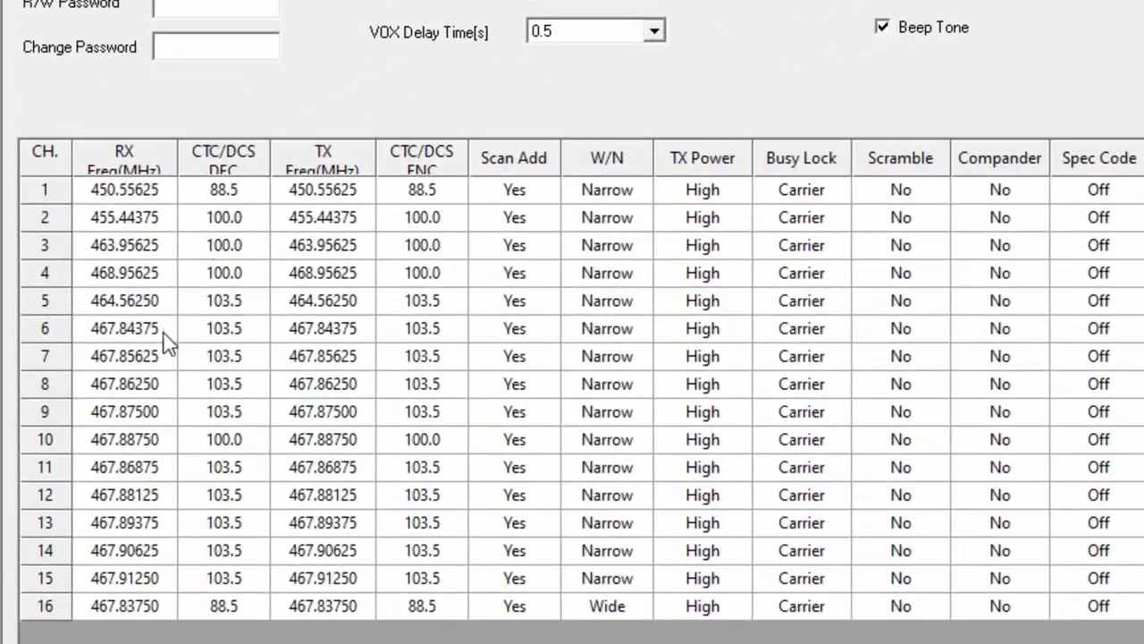
Change channel 16's RX frequency to 477.93750 MHz.
click(134, 606)
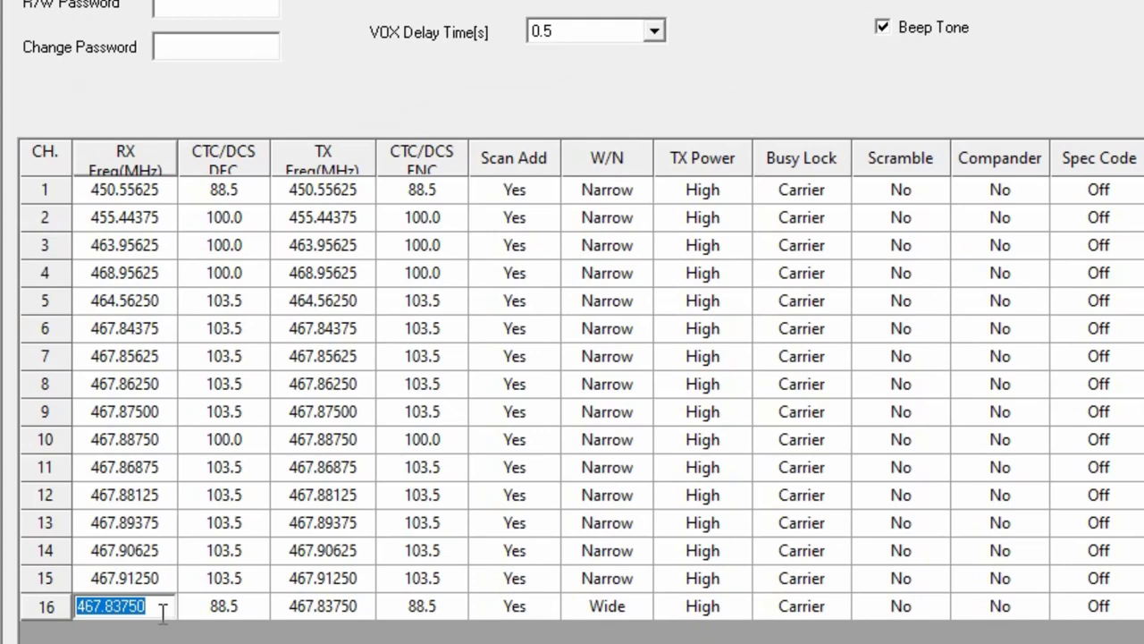
click(178, 607)
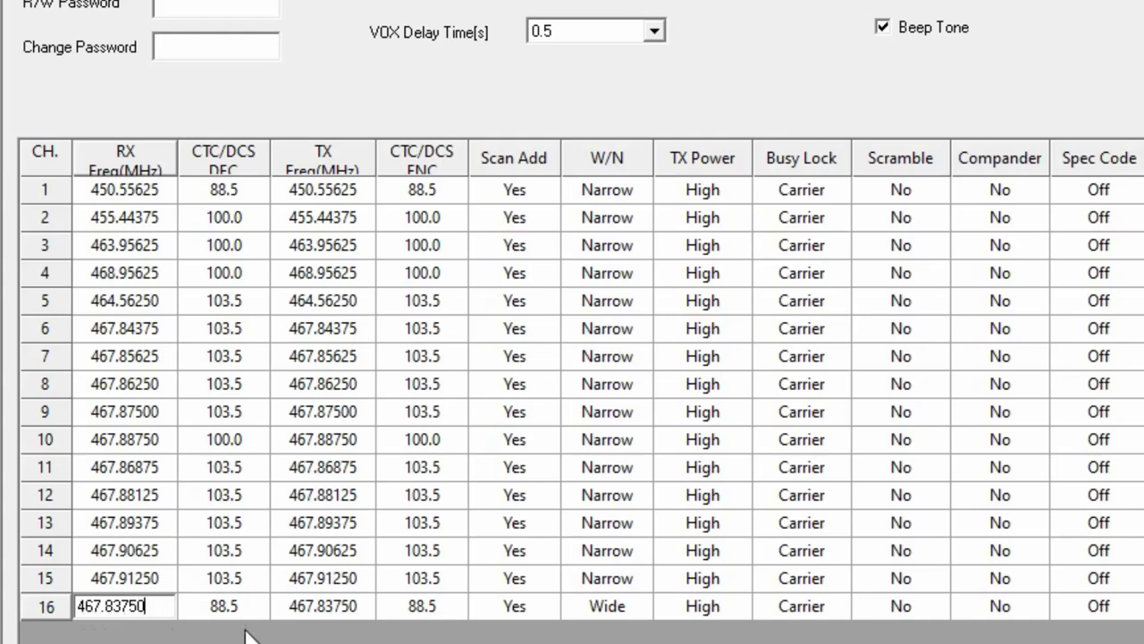
key(Left)
key(Left)
key(Left)
key(Left)
key(Left)
key(Left)
key(Left)
key(BackSpace)
text(7)
key(Right)
key(Right)
key(Right)
key(BackSpace)
text(9)
click(240, 613)
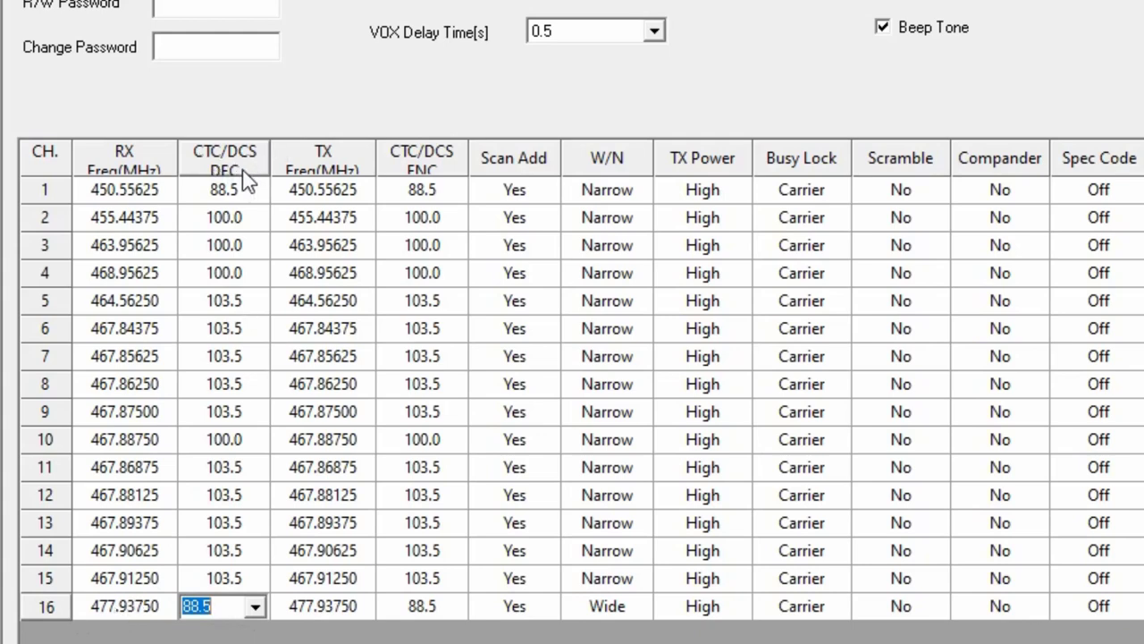
Examine the CTCSS tones and the normal and inverted DCS codes available for channel 16's CTC/DCS DEC setting.
click(255, 608)
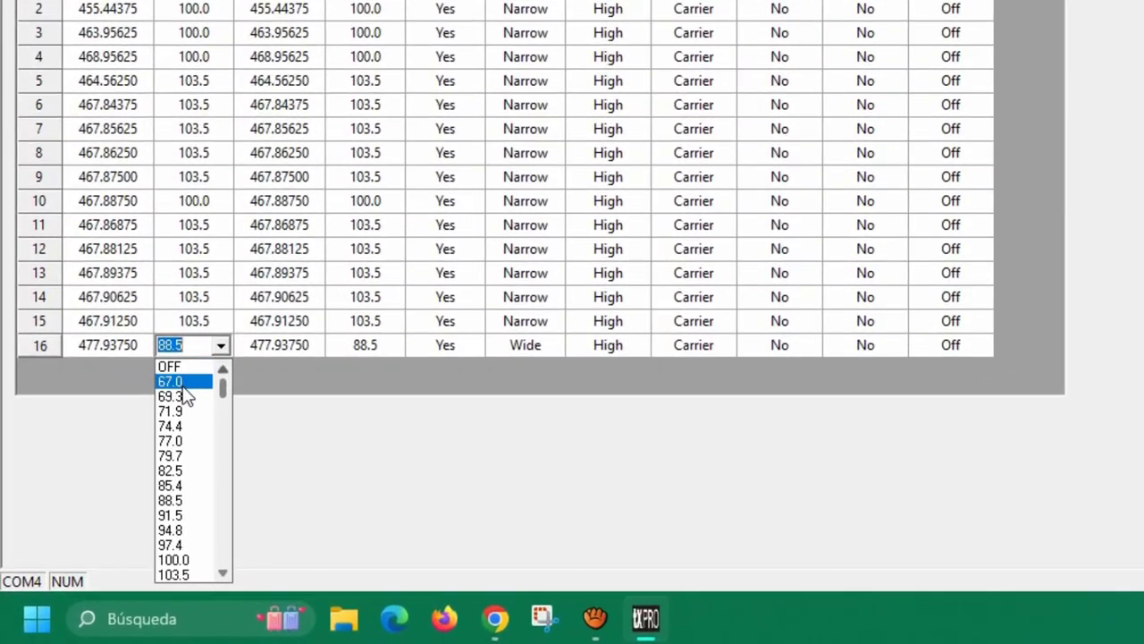
scroll(139, 450, down, 1)
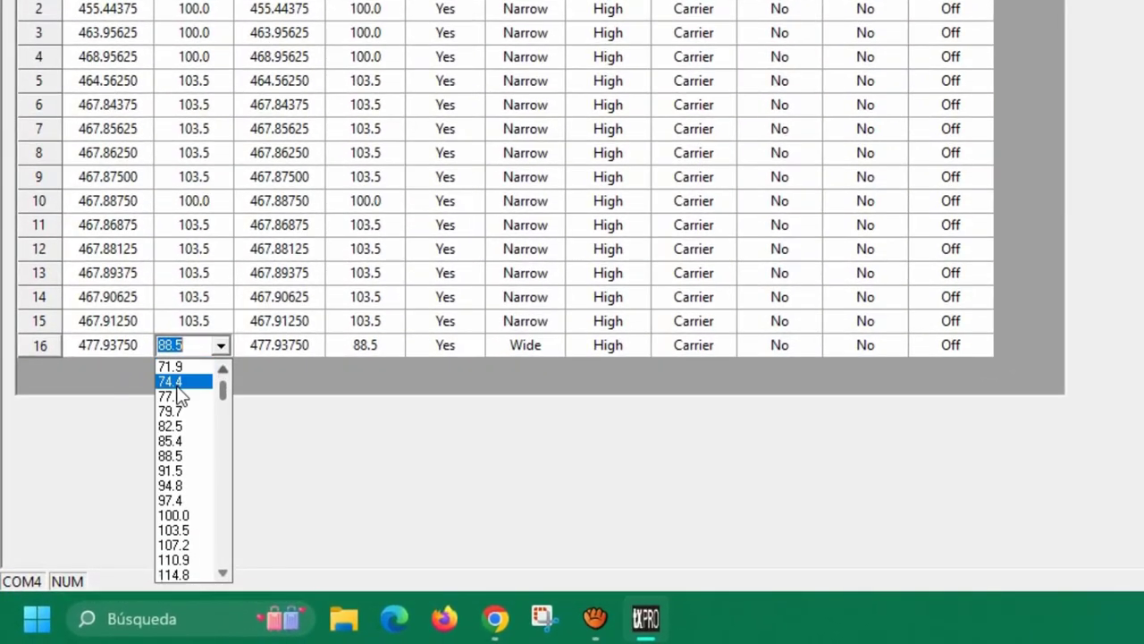
scroll(179, 393, down, 4)
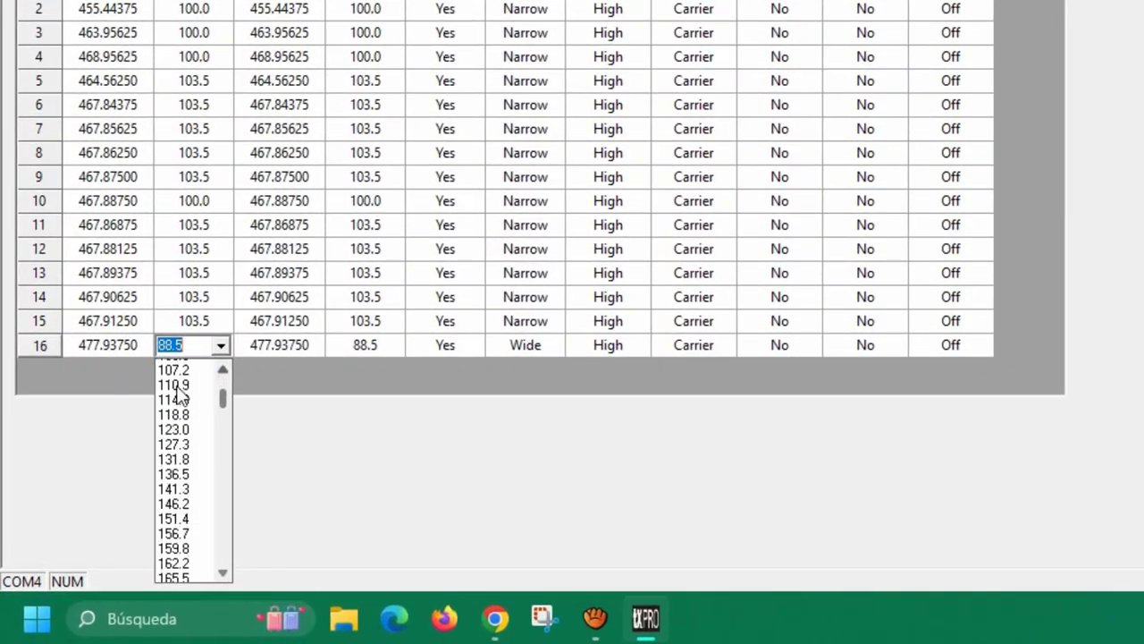
scroll(179, 394, down, 6)
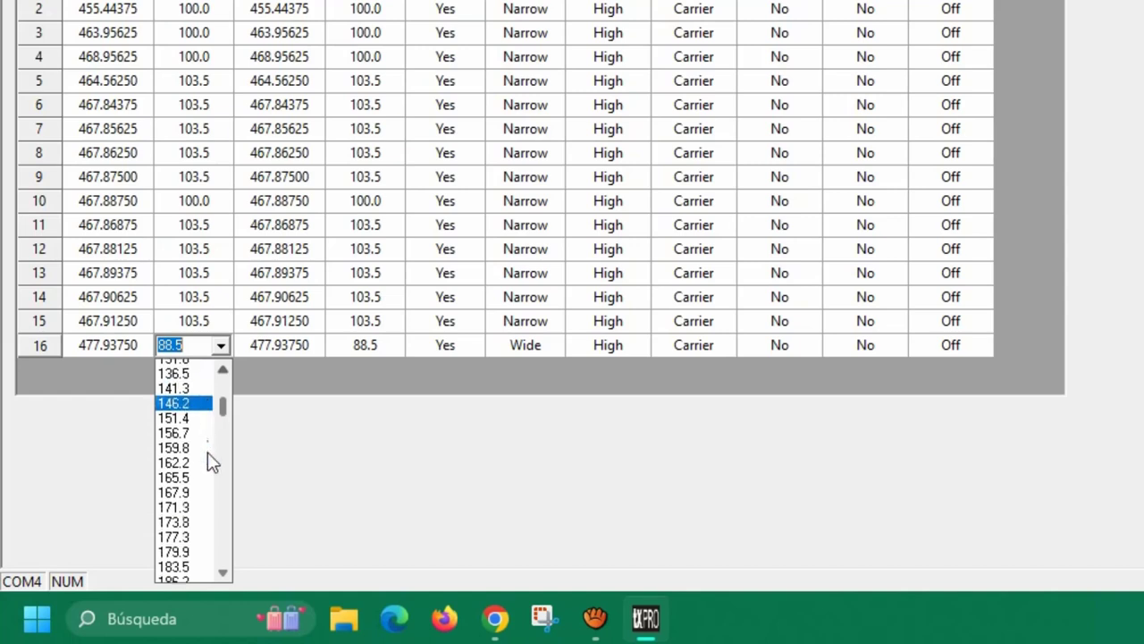
scroll(200, 457, down, 7)
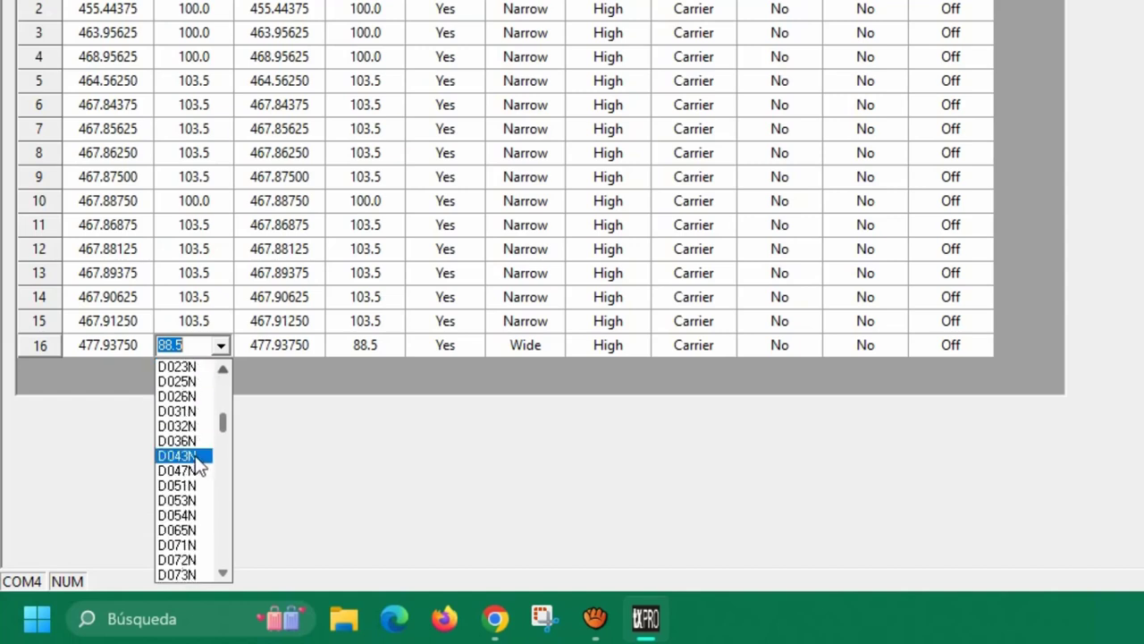
scroll(192, 455, up, 1)
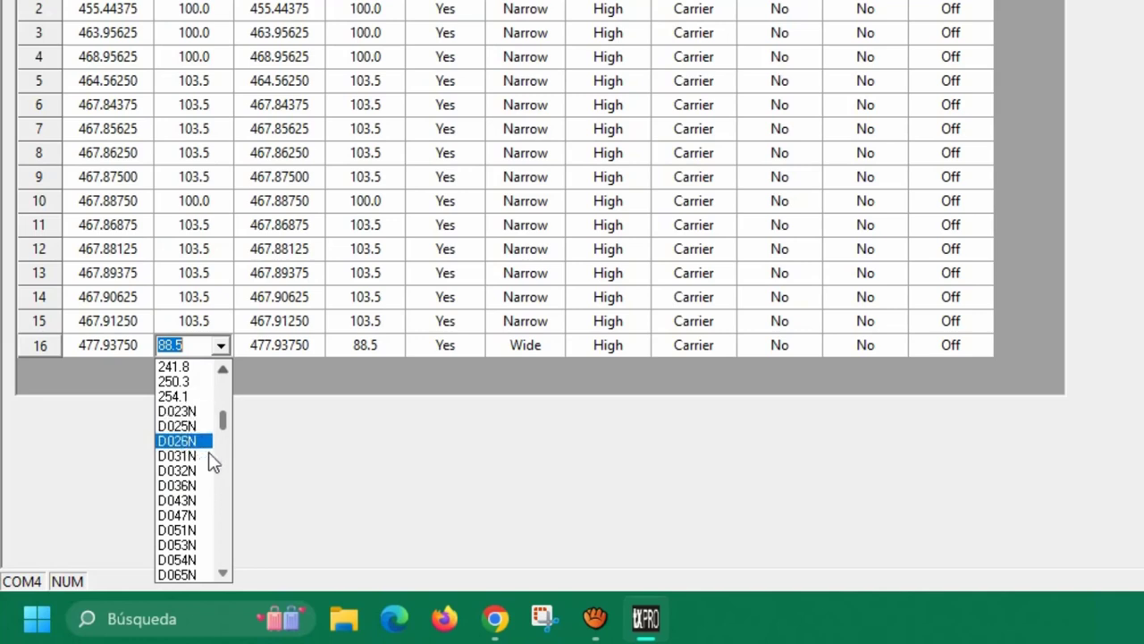
scroll(198, 470, down, 2)
scroll(194, 482, down, 1)
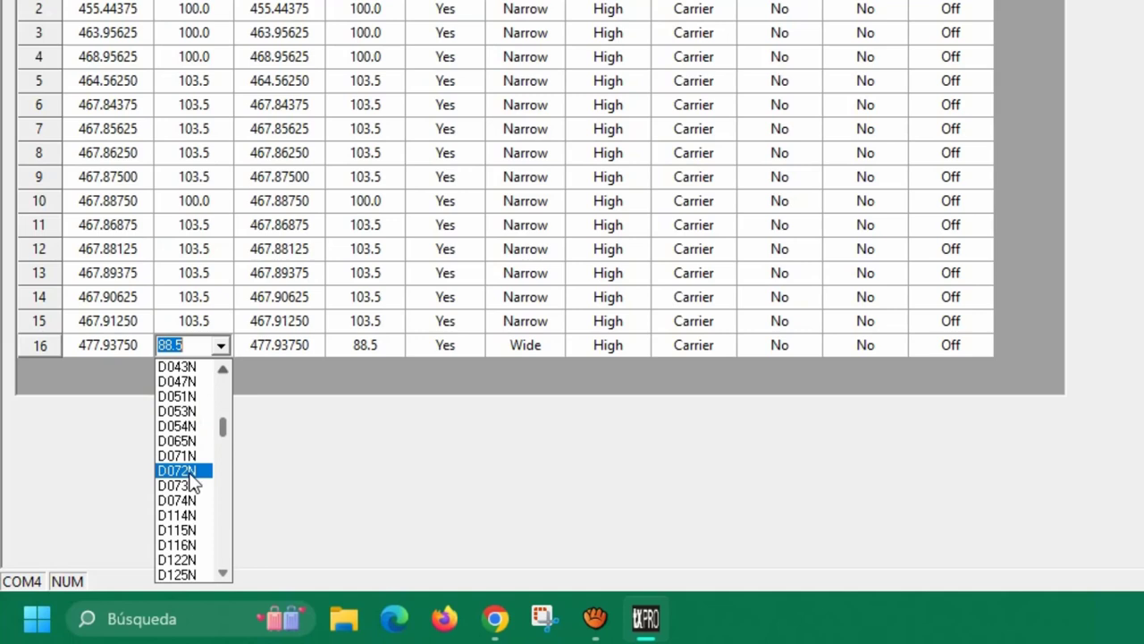
scroll(194, 483, down, 3)
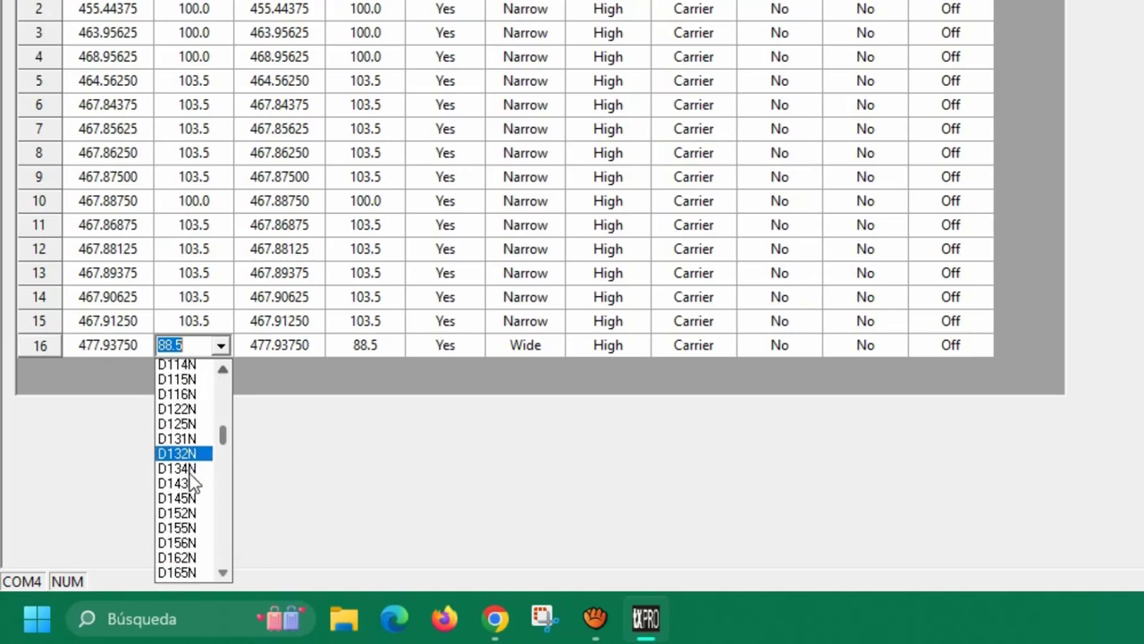
scroll(195, 483, down, 5)
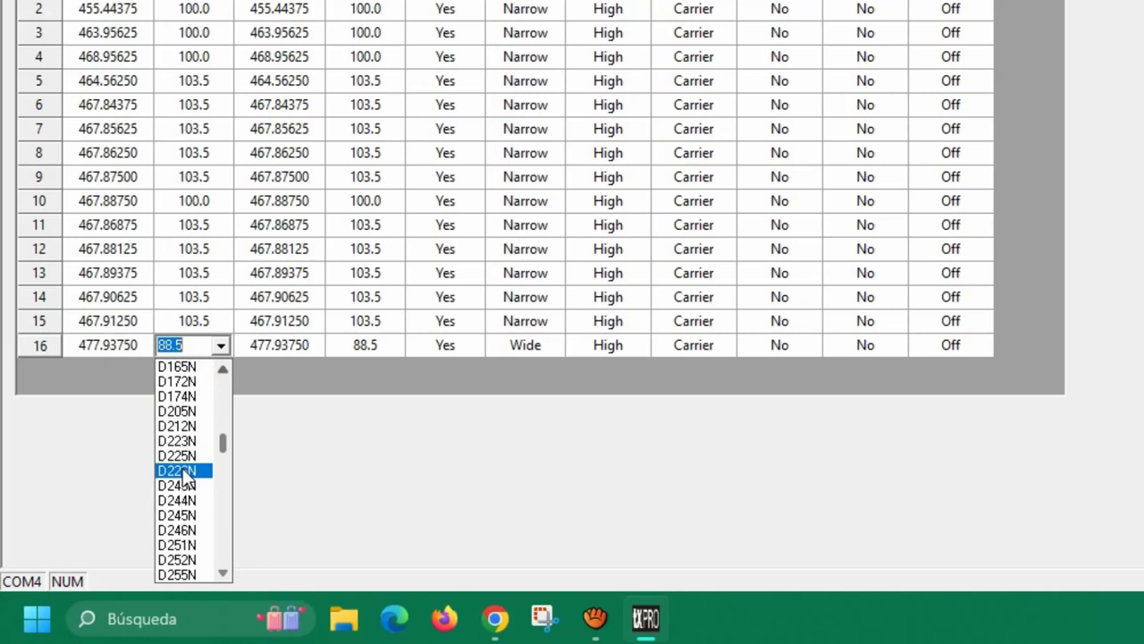
scroll(183, 468, down, 1)
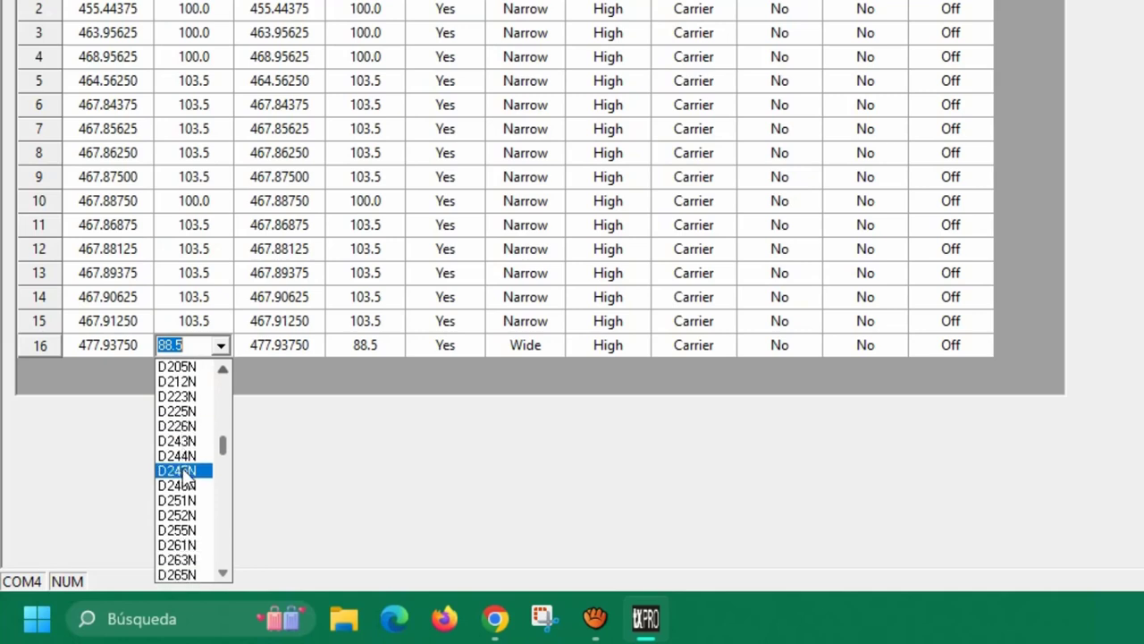
scroll(182, 467, down, 4)
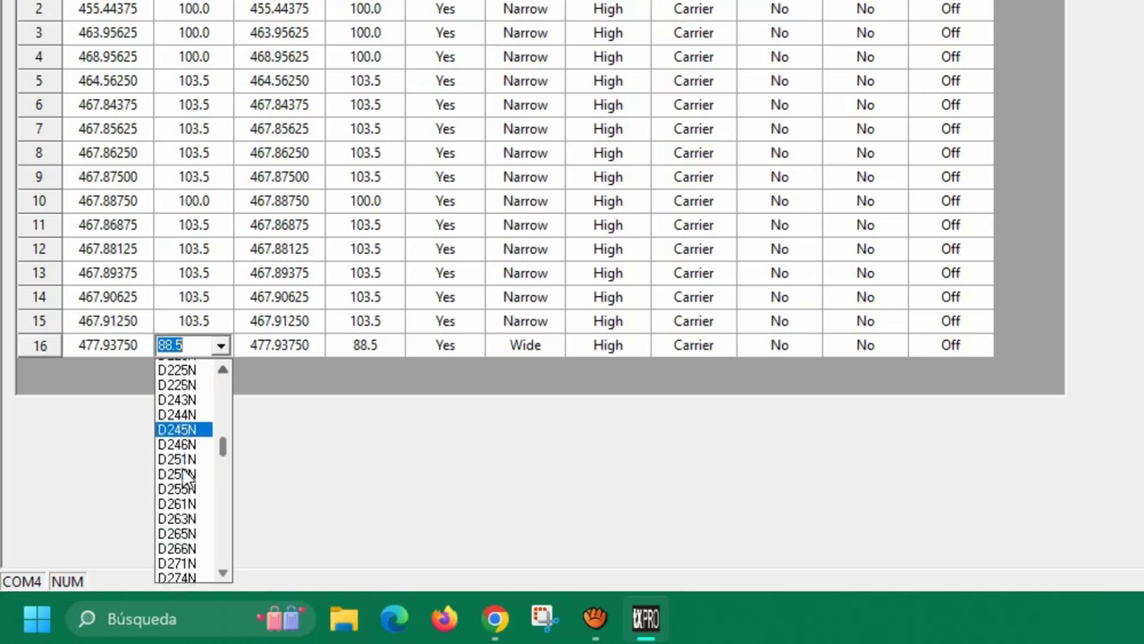
scroll(182, 474, down, 15)
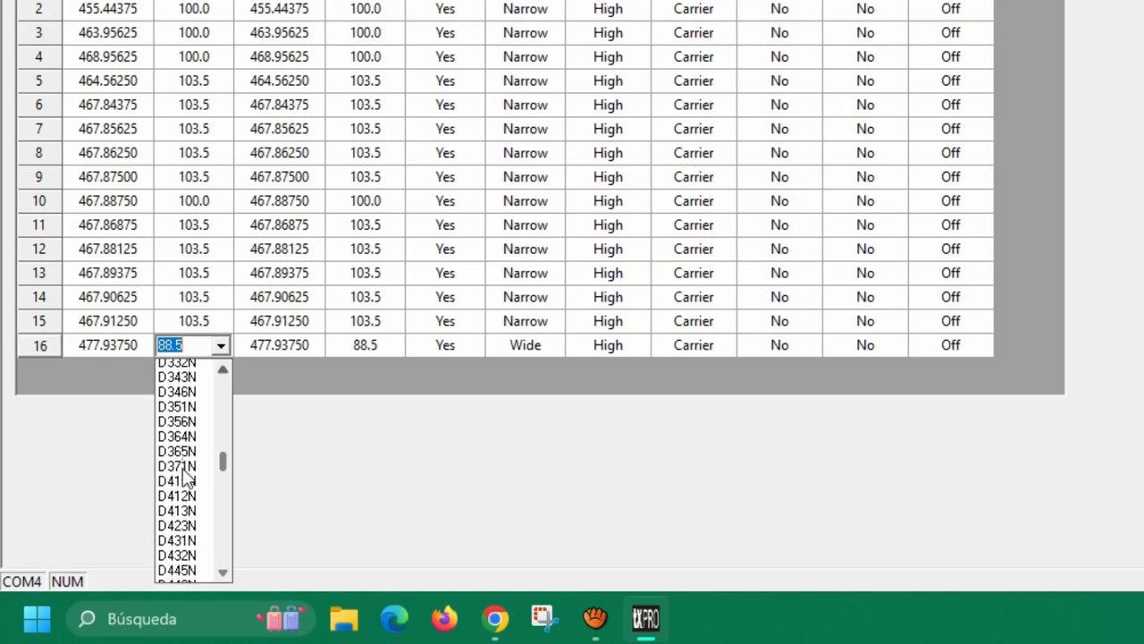
scroll(182, 473, down, 11)
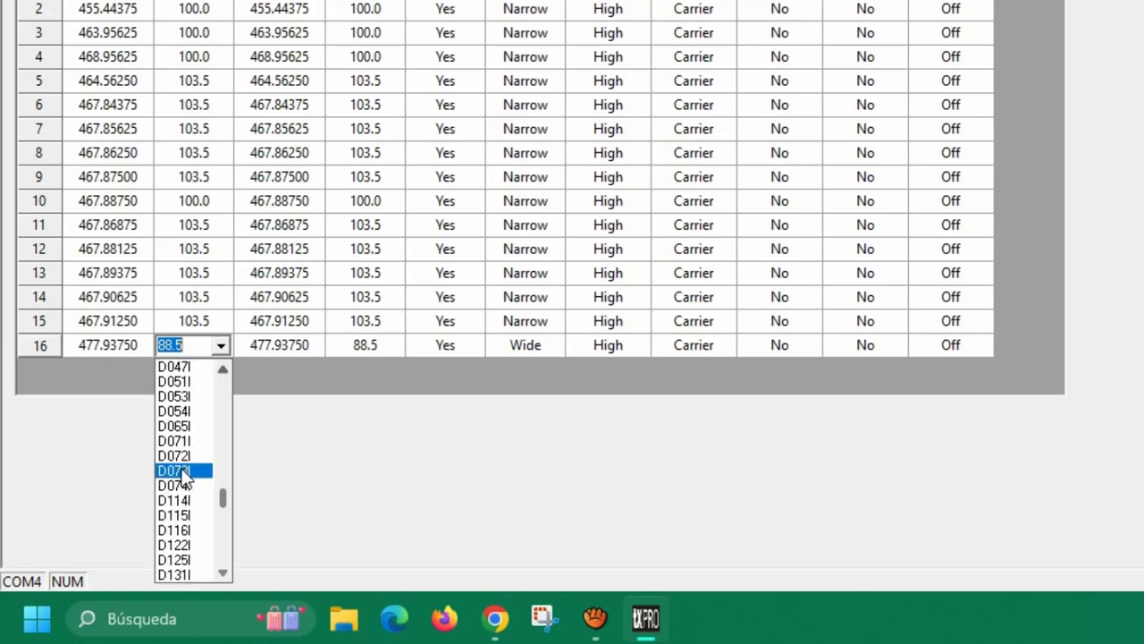
scroll(183, 475, down, 10)
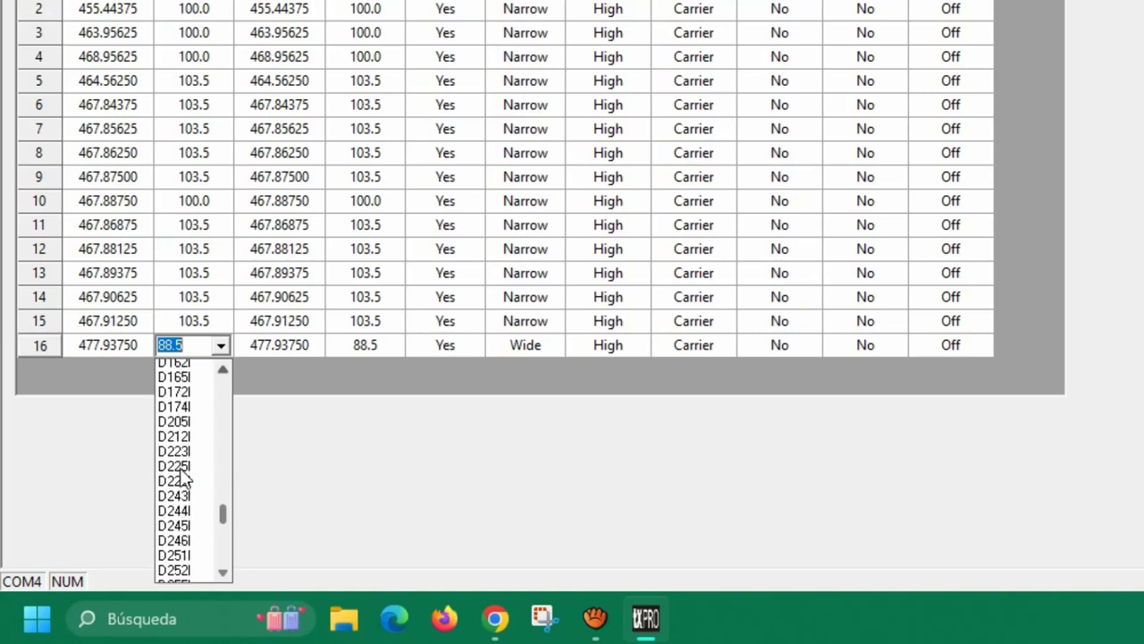
scroll(184, 492, down, 6)
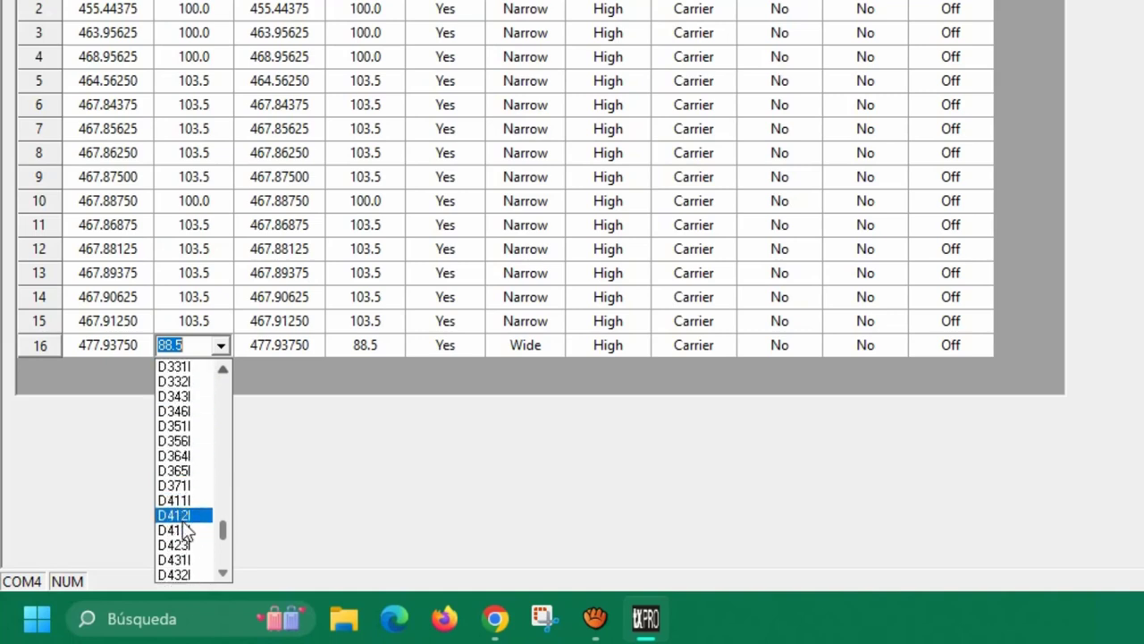
scroll(183, 523, down, 10)
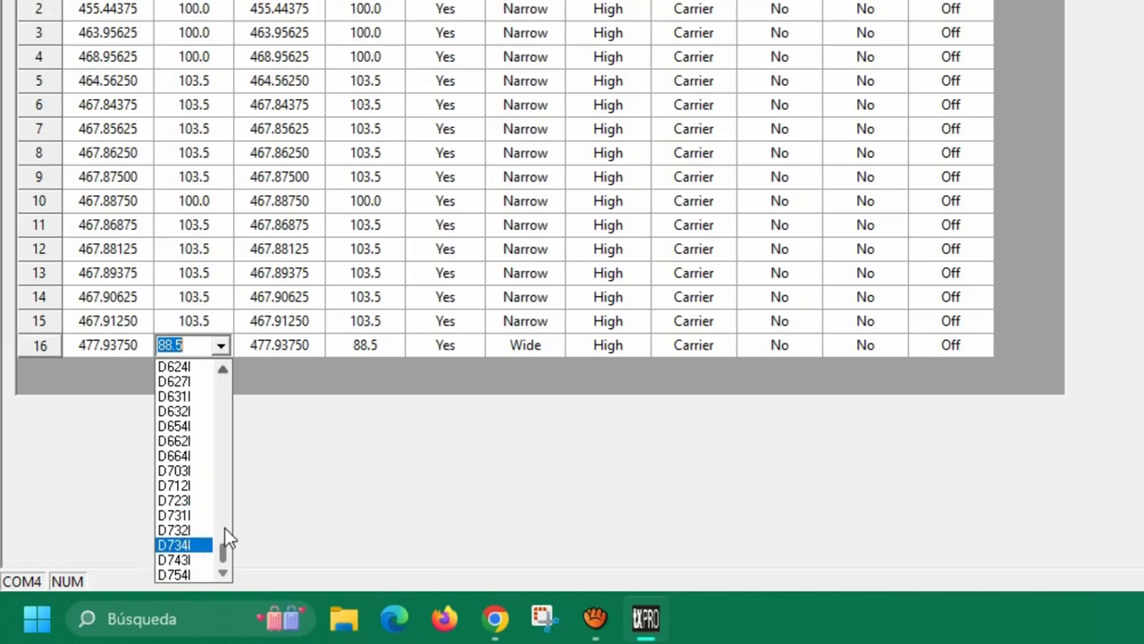
Set channel 16's CTC/DCS DEC and CTC/DCS ENC codes to D023N and its W/N setting to Narrow.
click(224, 369)
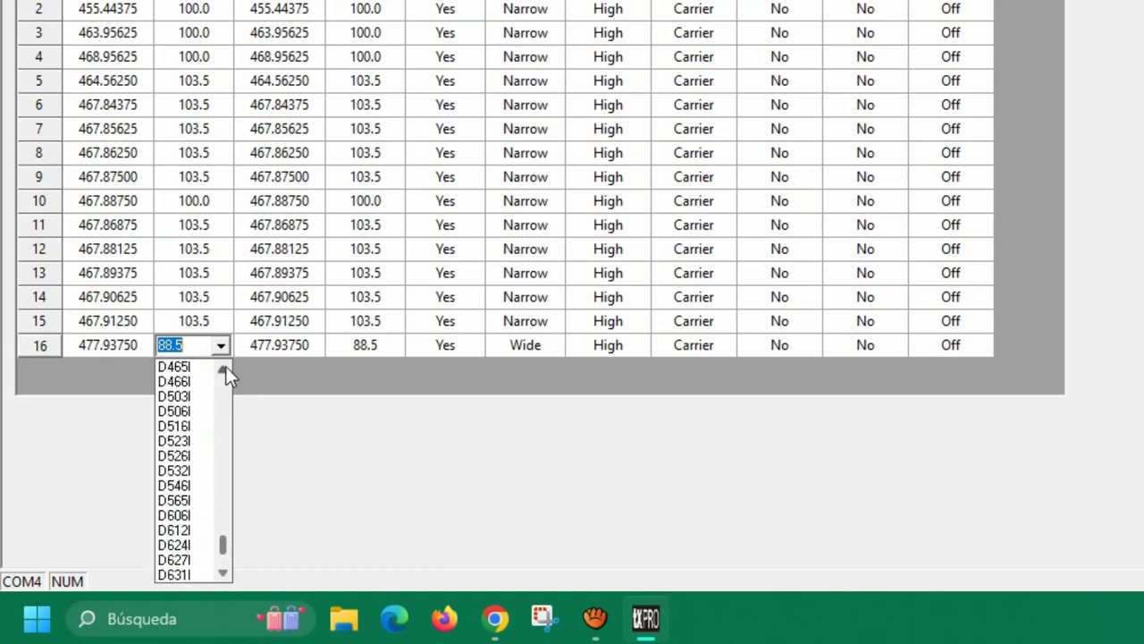
drag(225, 365, 227, 379)
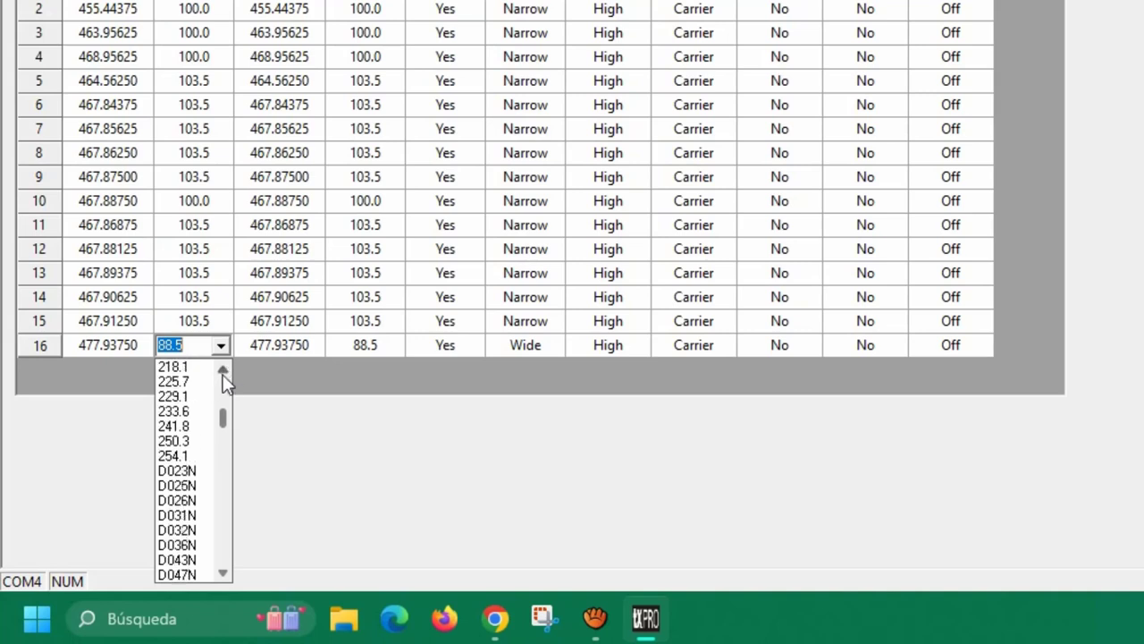
click(184, 472)
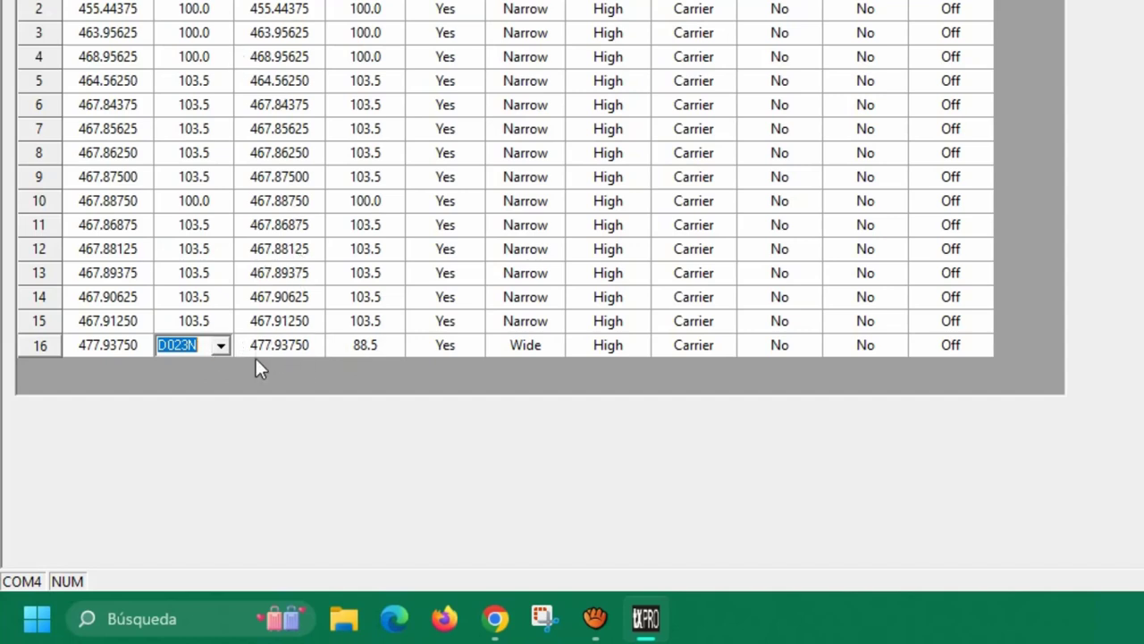
click(424, 351)
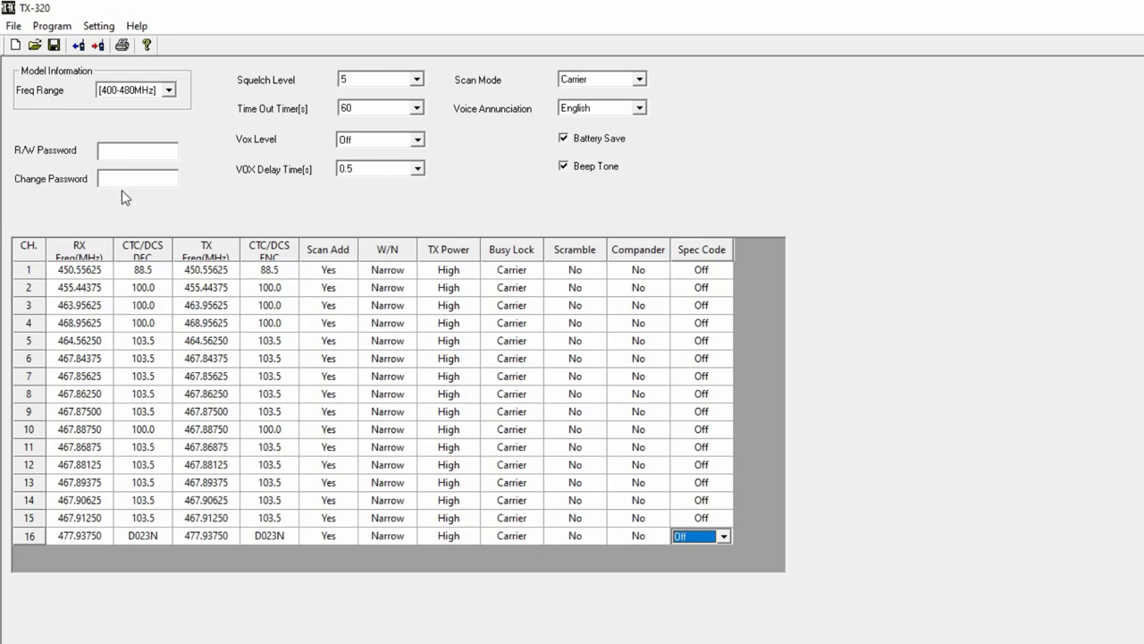
Write the edited channel data to the radio and close the write dialog.
click(97, 46)
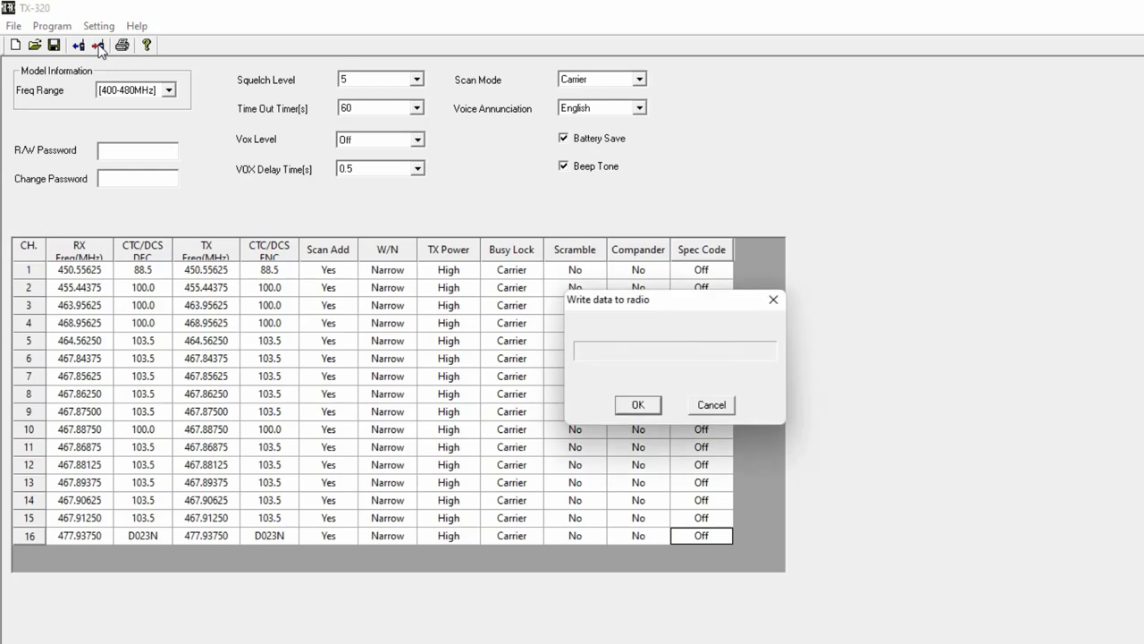
click(646, 406)
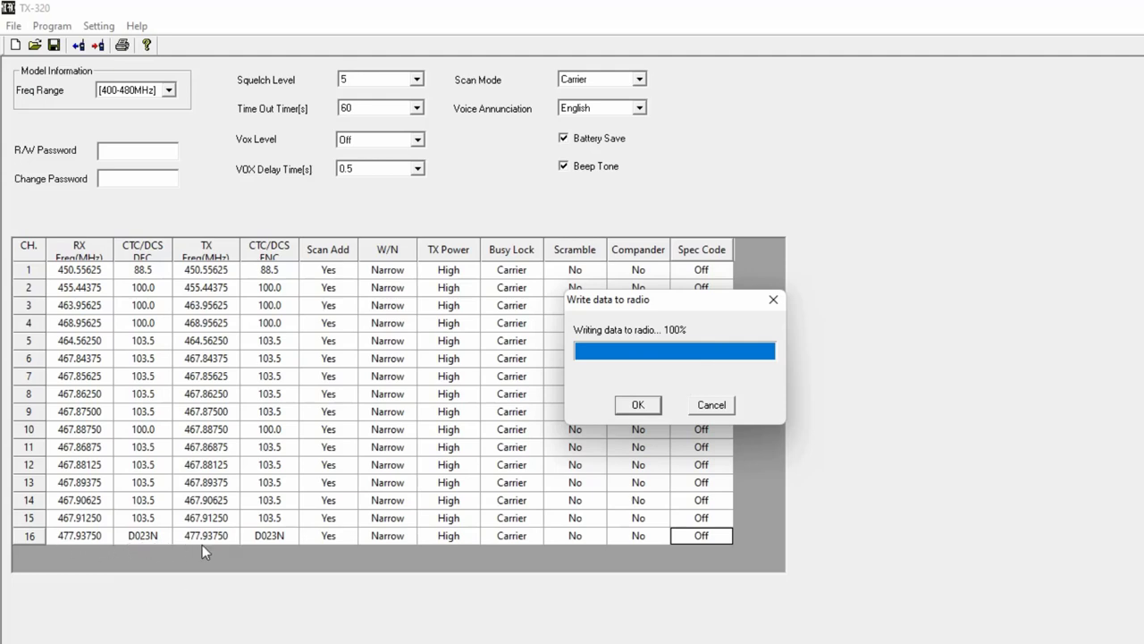
click(774, 299)
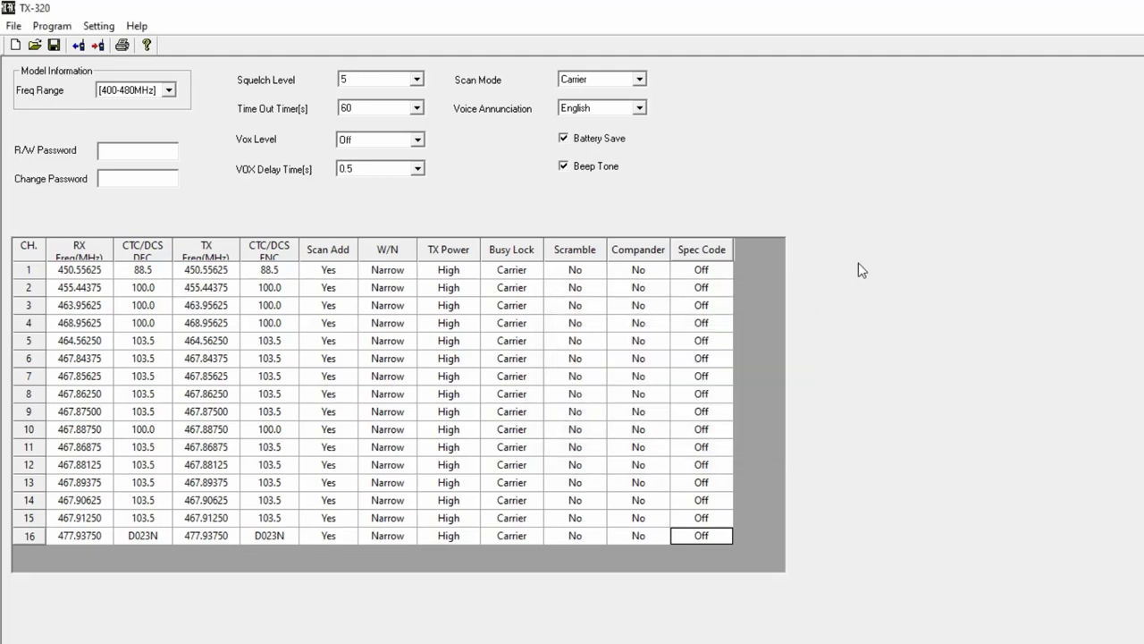